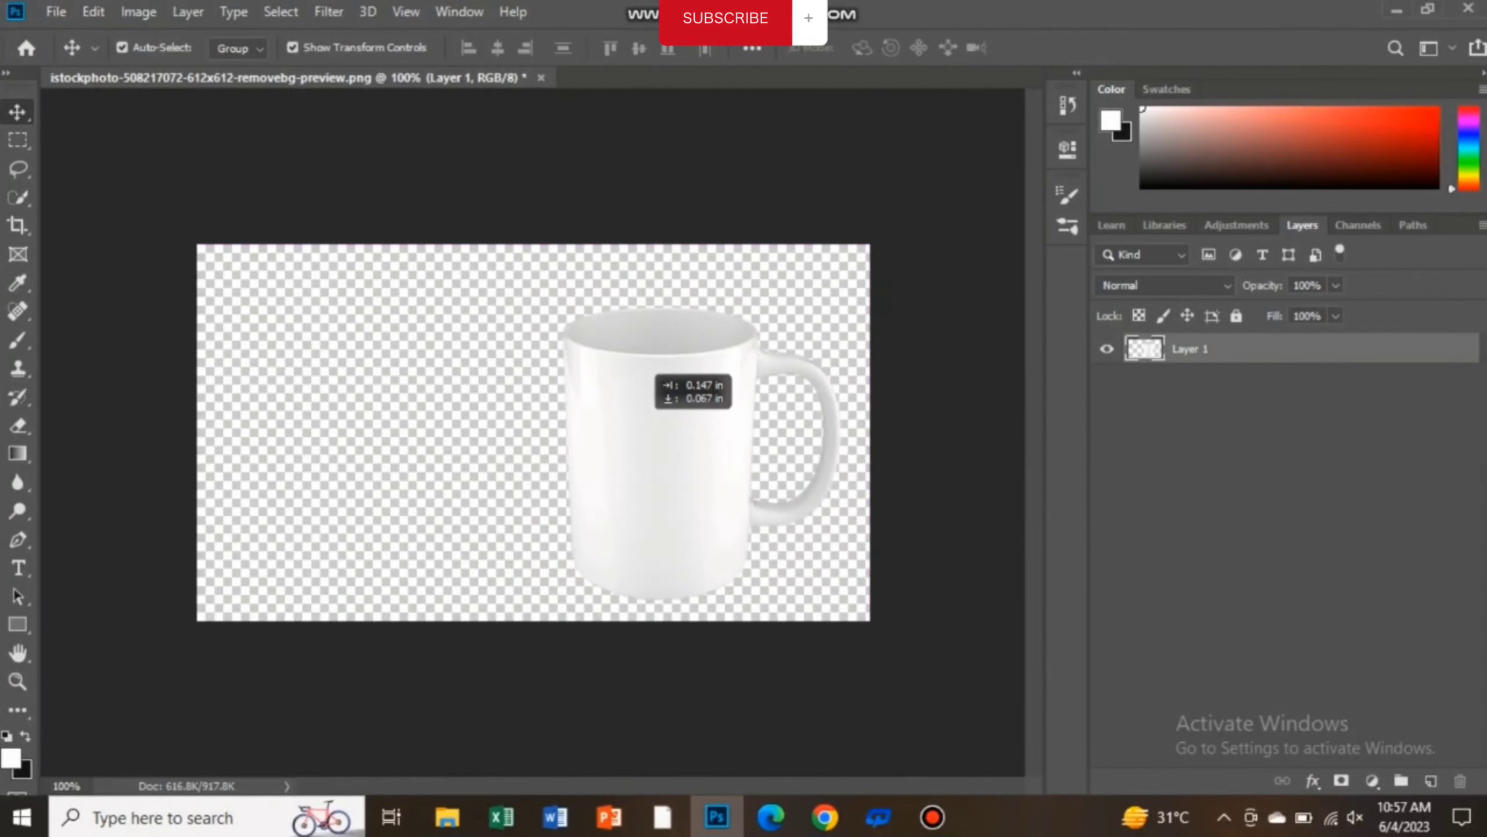
Step: Add a reversed Black, White radial Gradient Fill at 230% scale beneath the mug layer
click(1372, 780)
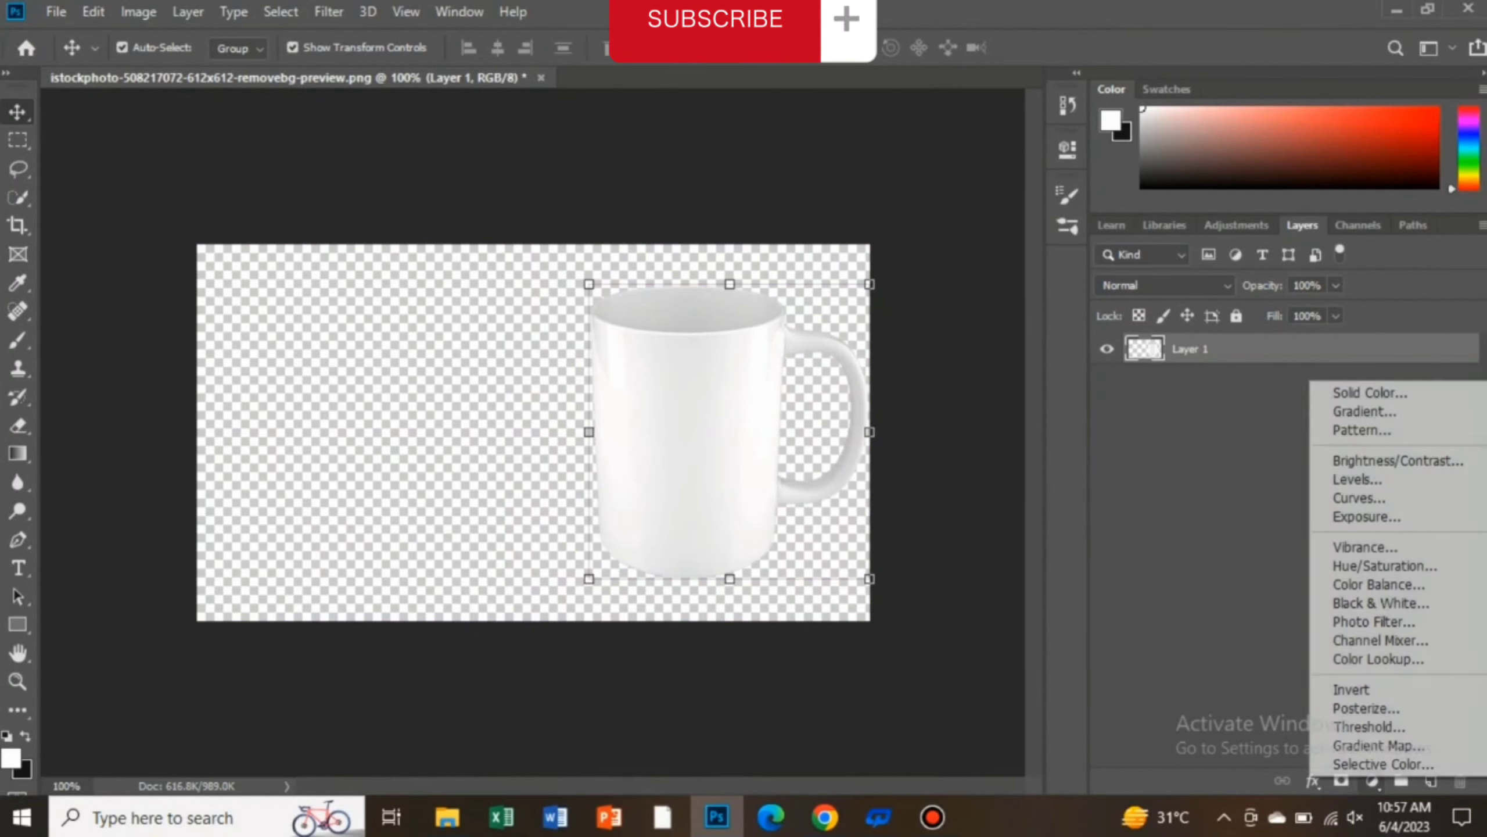
click(1335, 414)
click(702, 189)
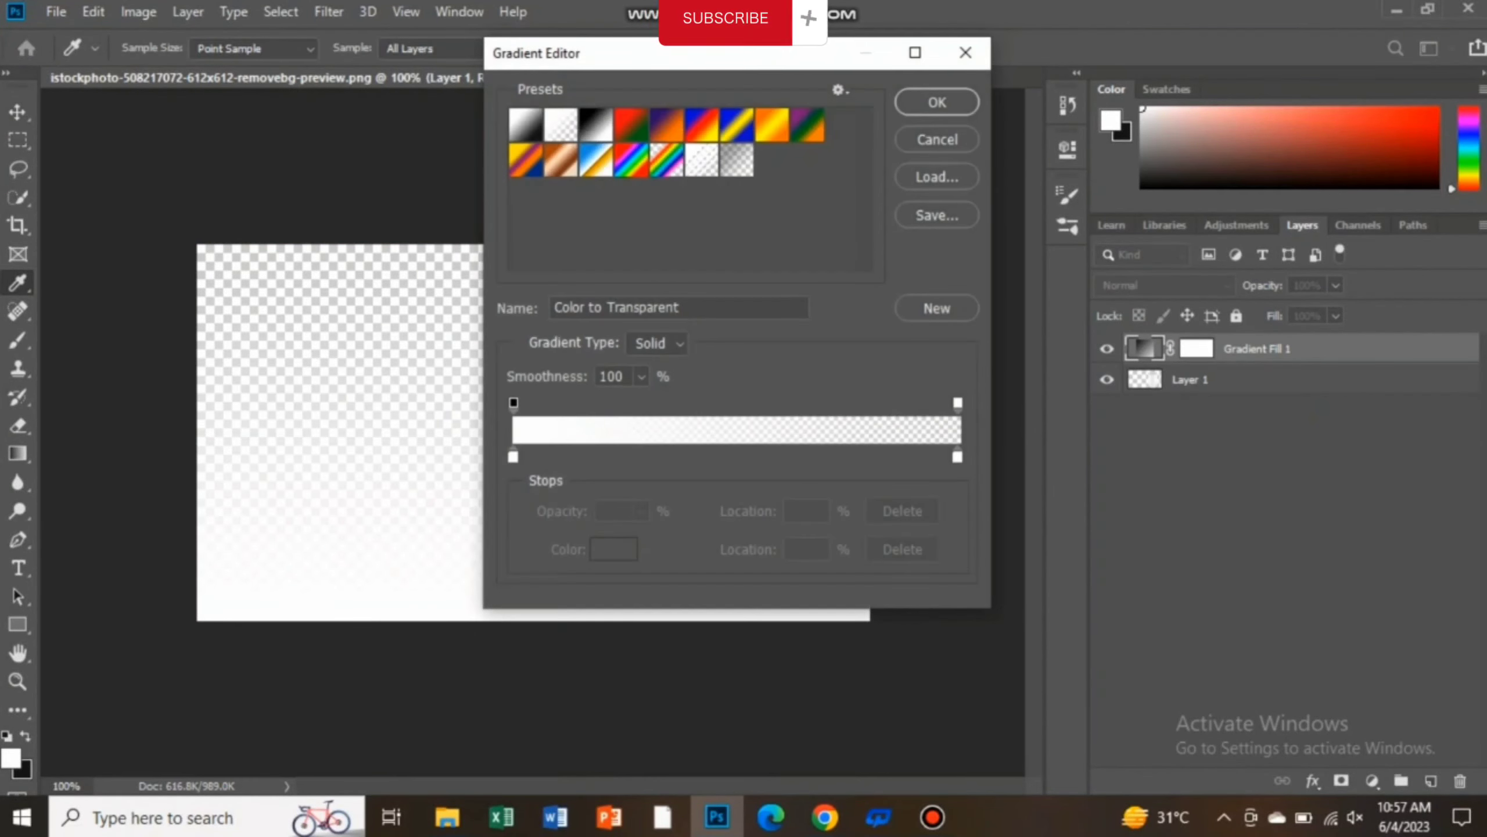
click(596, 124)
click(937, 102)
click(683, 223)
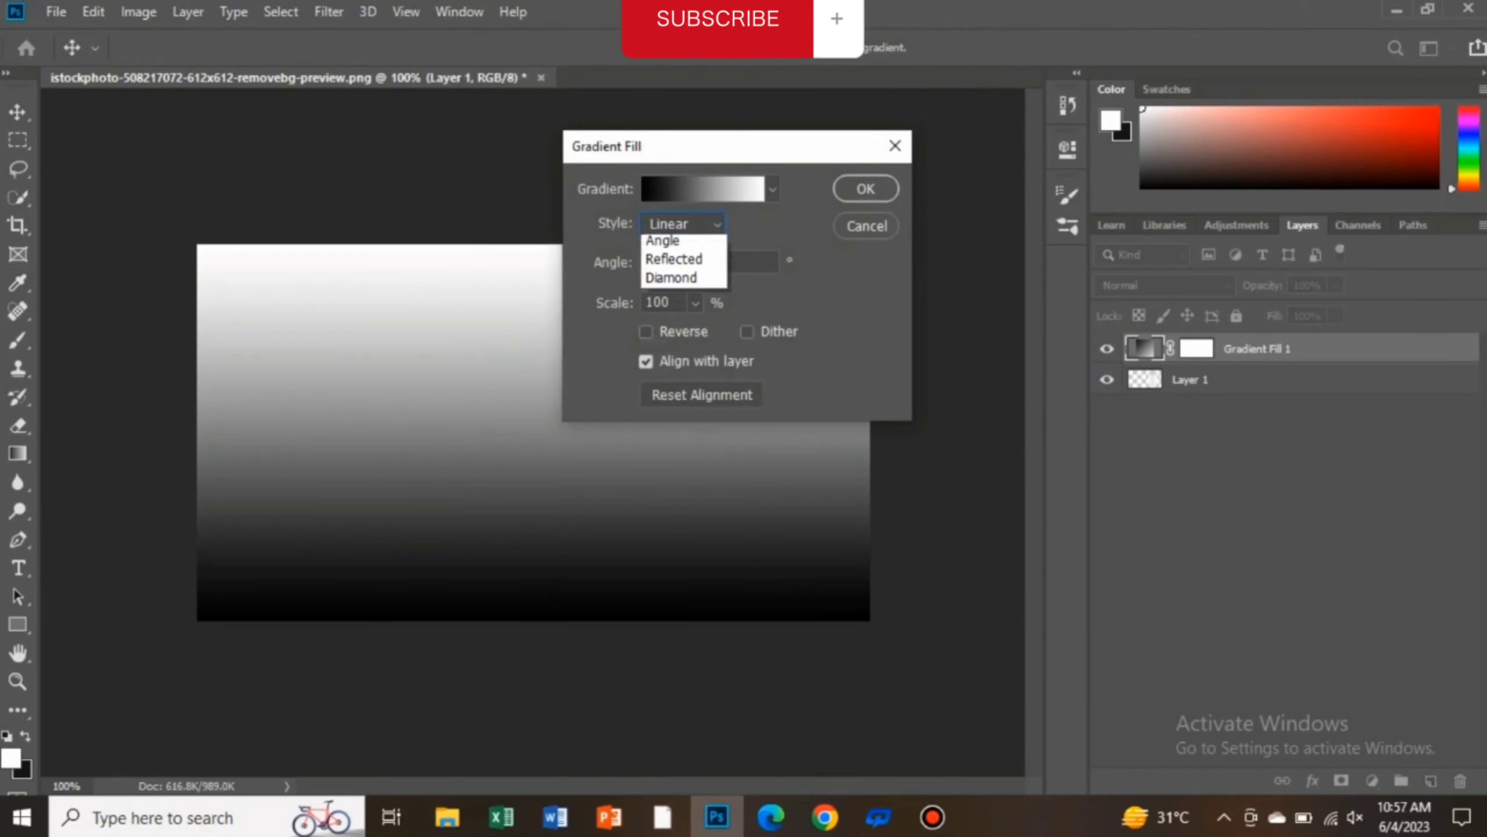
click(645, 332)
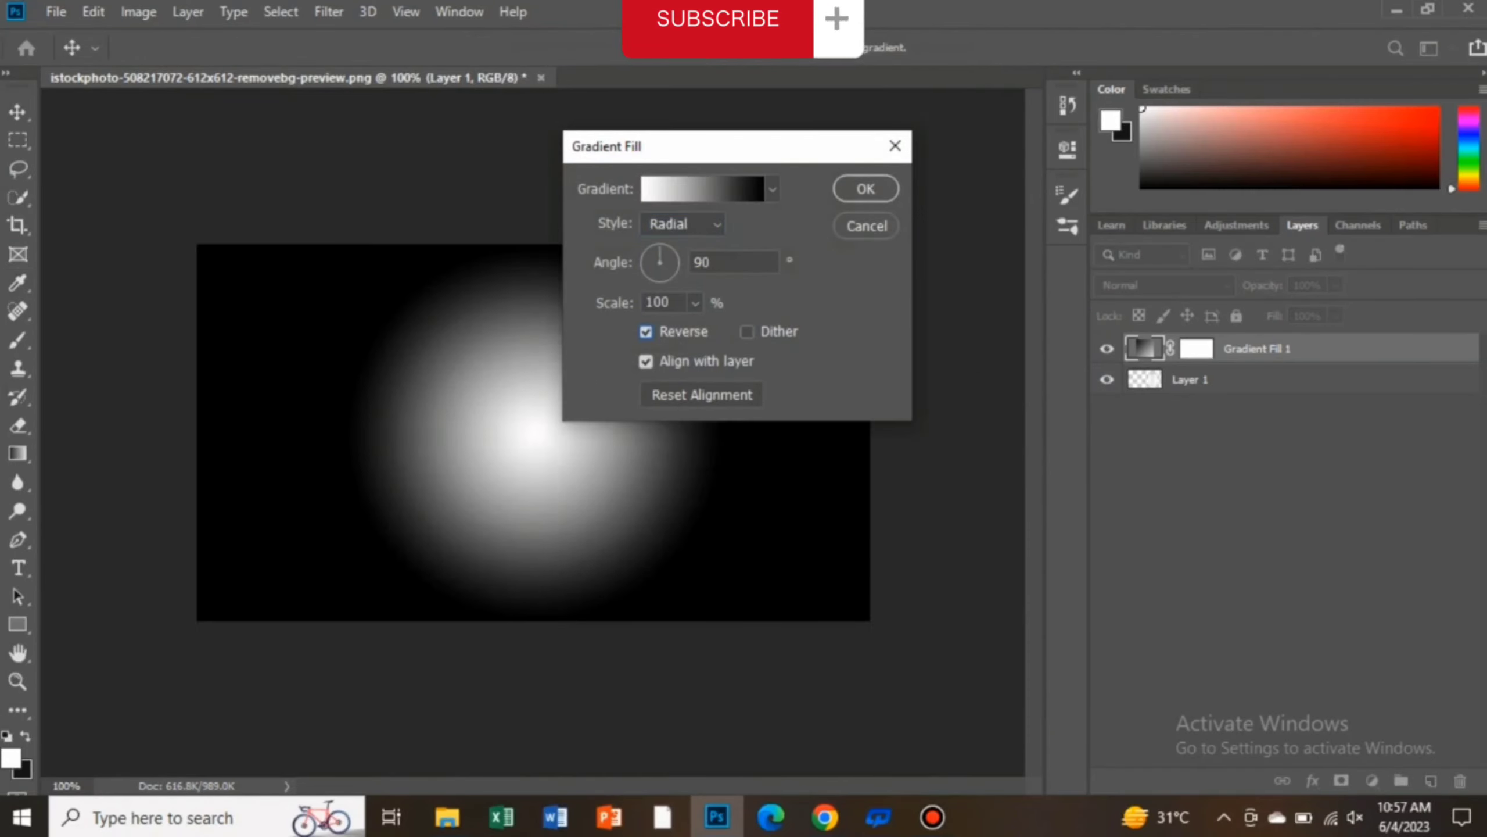
mouse_move(693, 330)
mouse_down()
mouse_move(721, 329)
mouse_move(708, 329)
mouse_up()
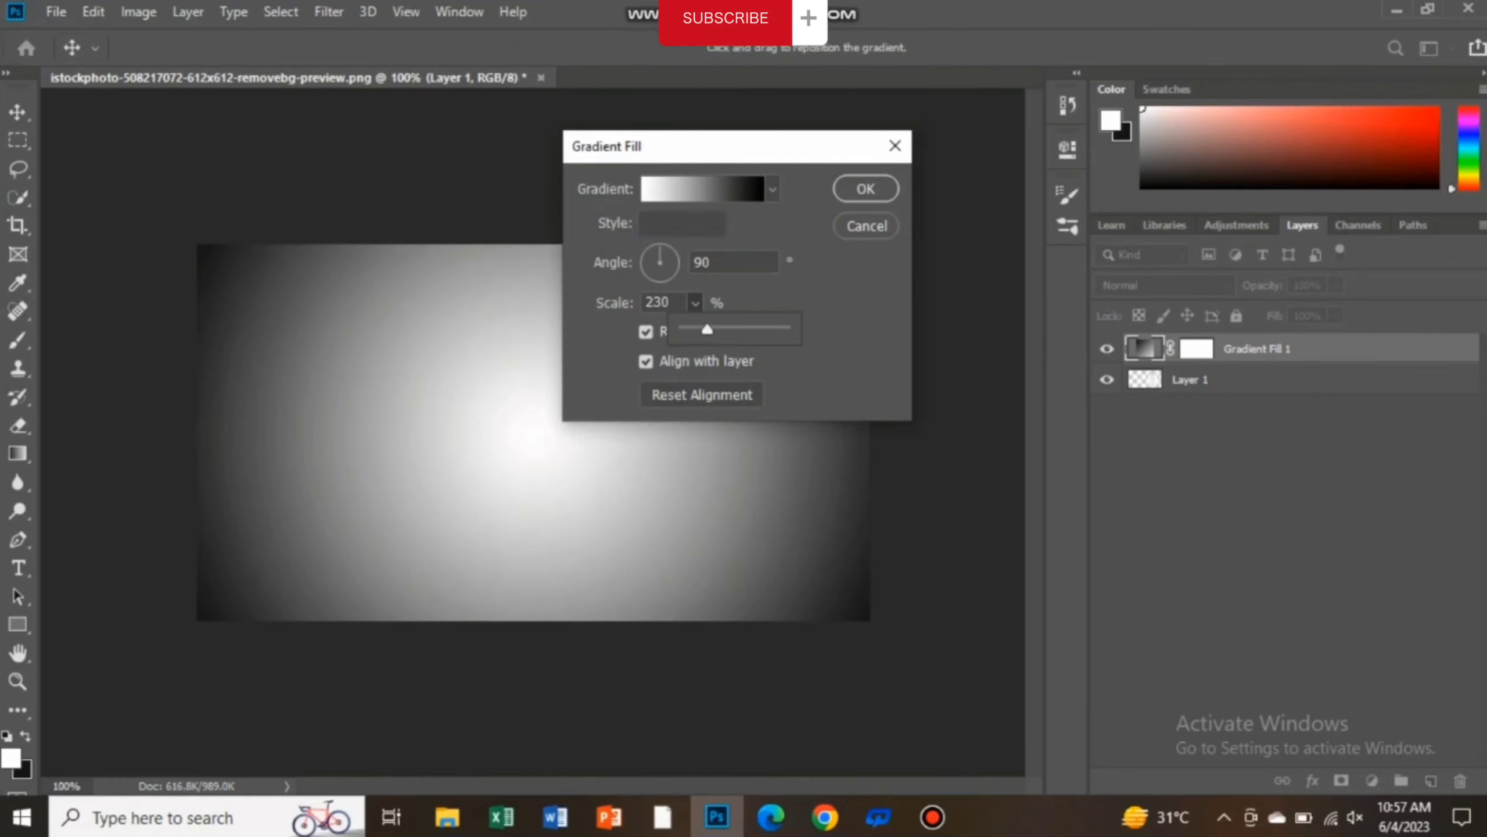
key(Return)
key(alt+[)
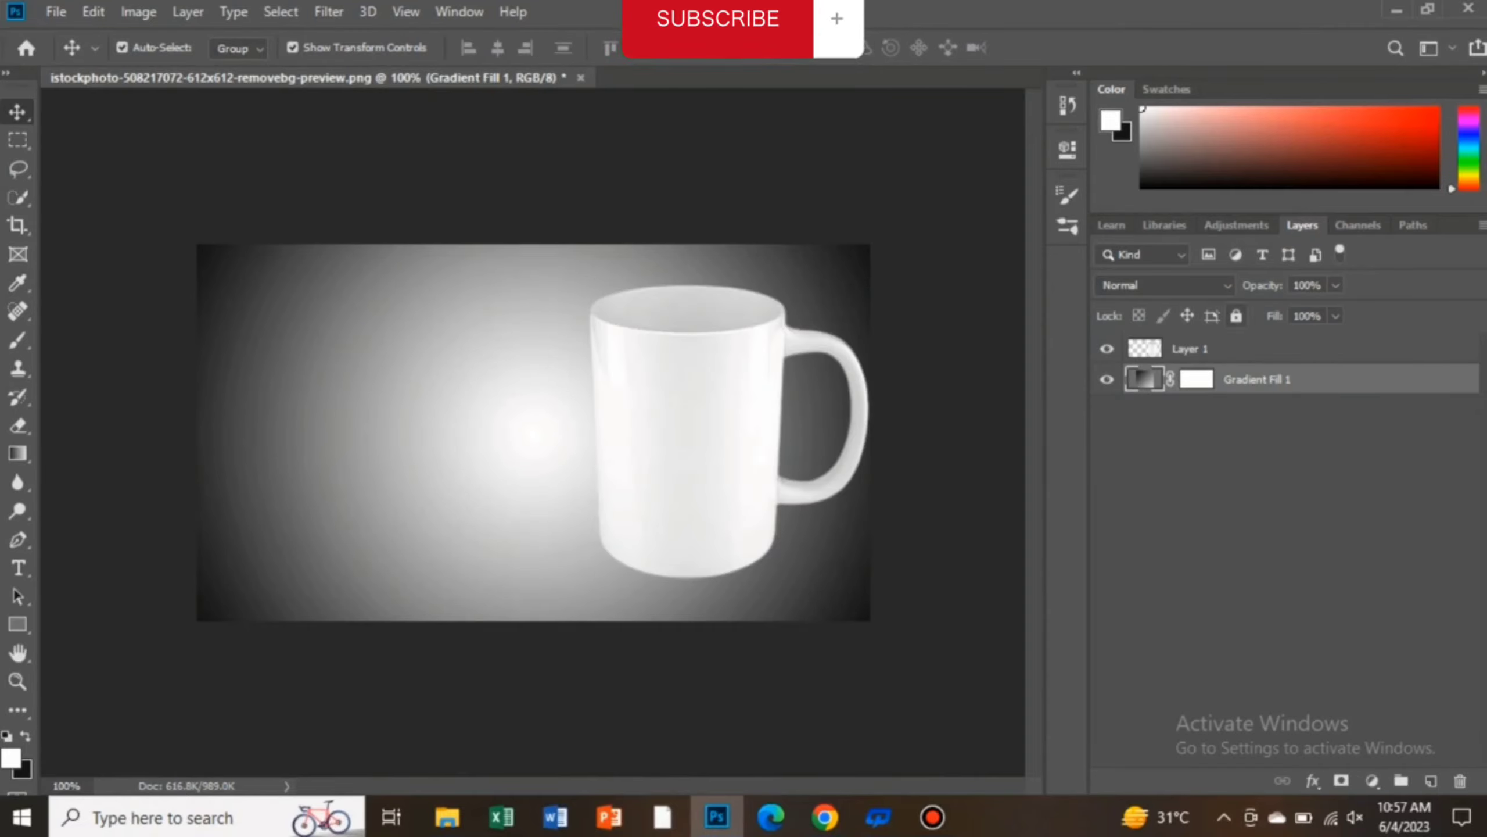
Step: Extend the canvas to the top-left and top with the Crop tool, moving the mug toward centre
drag(699, 366, 644, 382)
key(c)
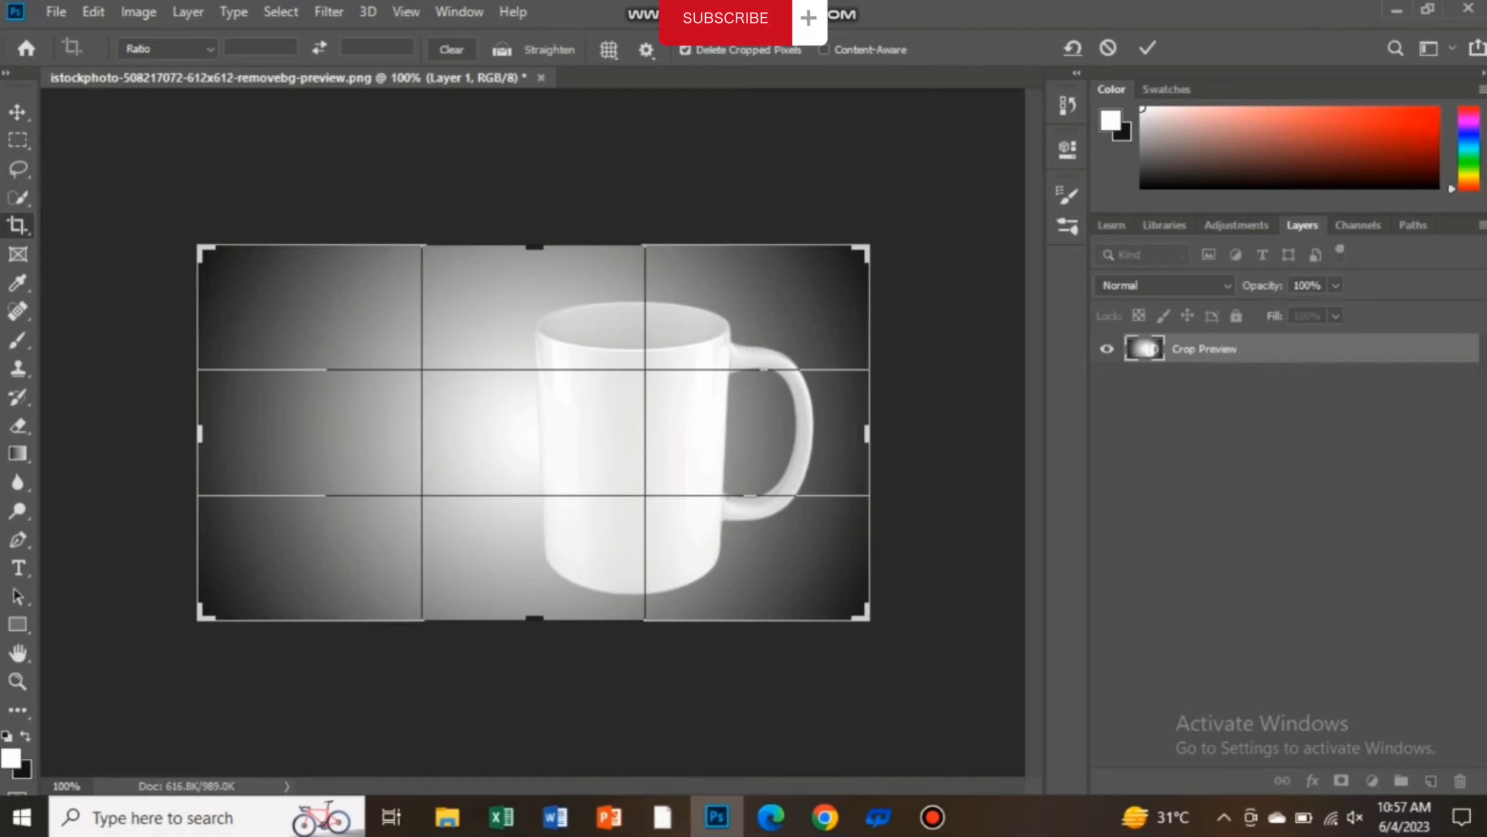
drag(203, 254, 159, 189)
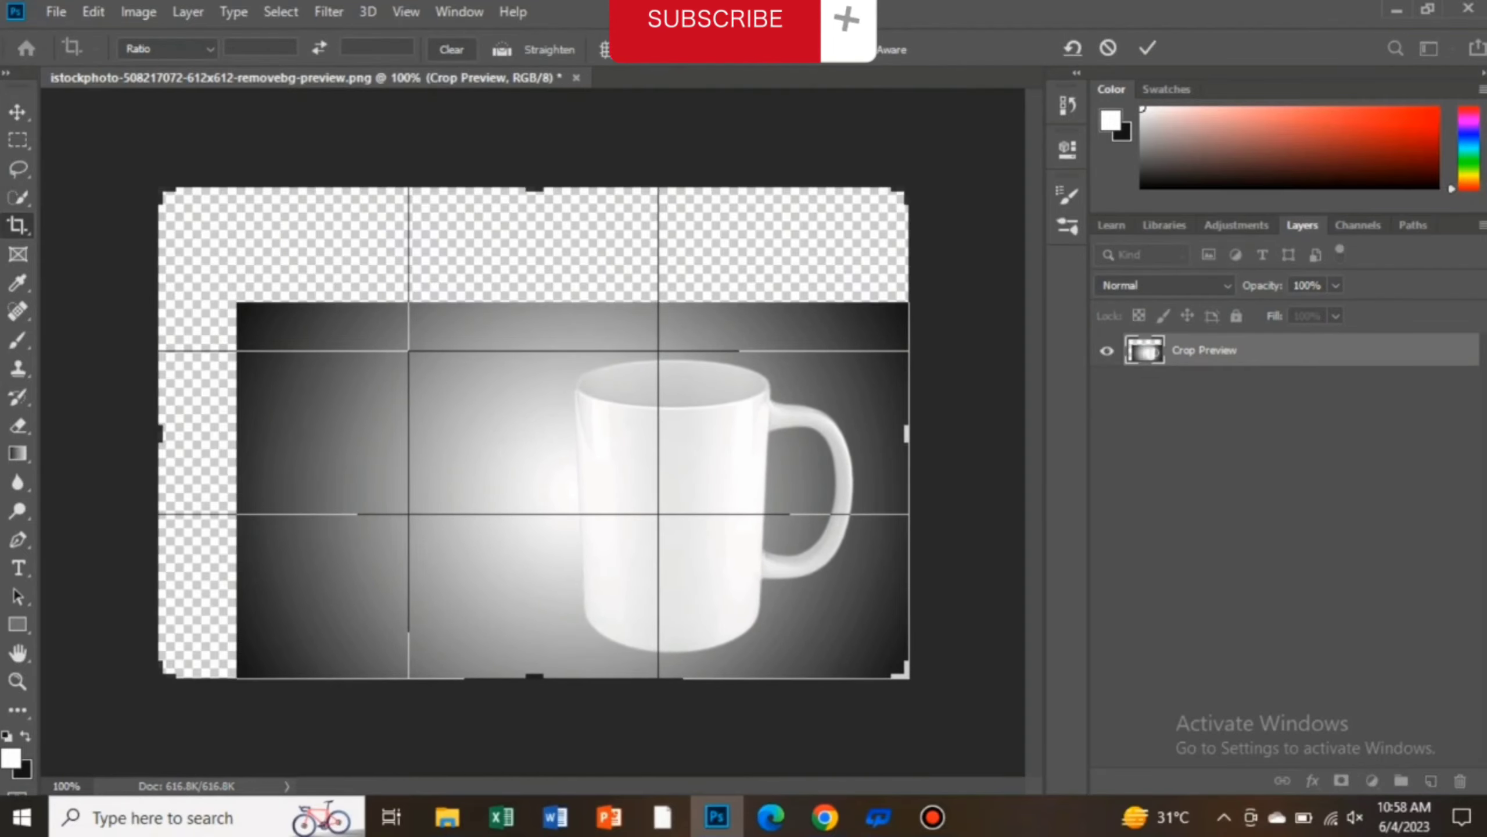
key(Return)
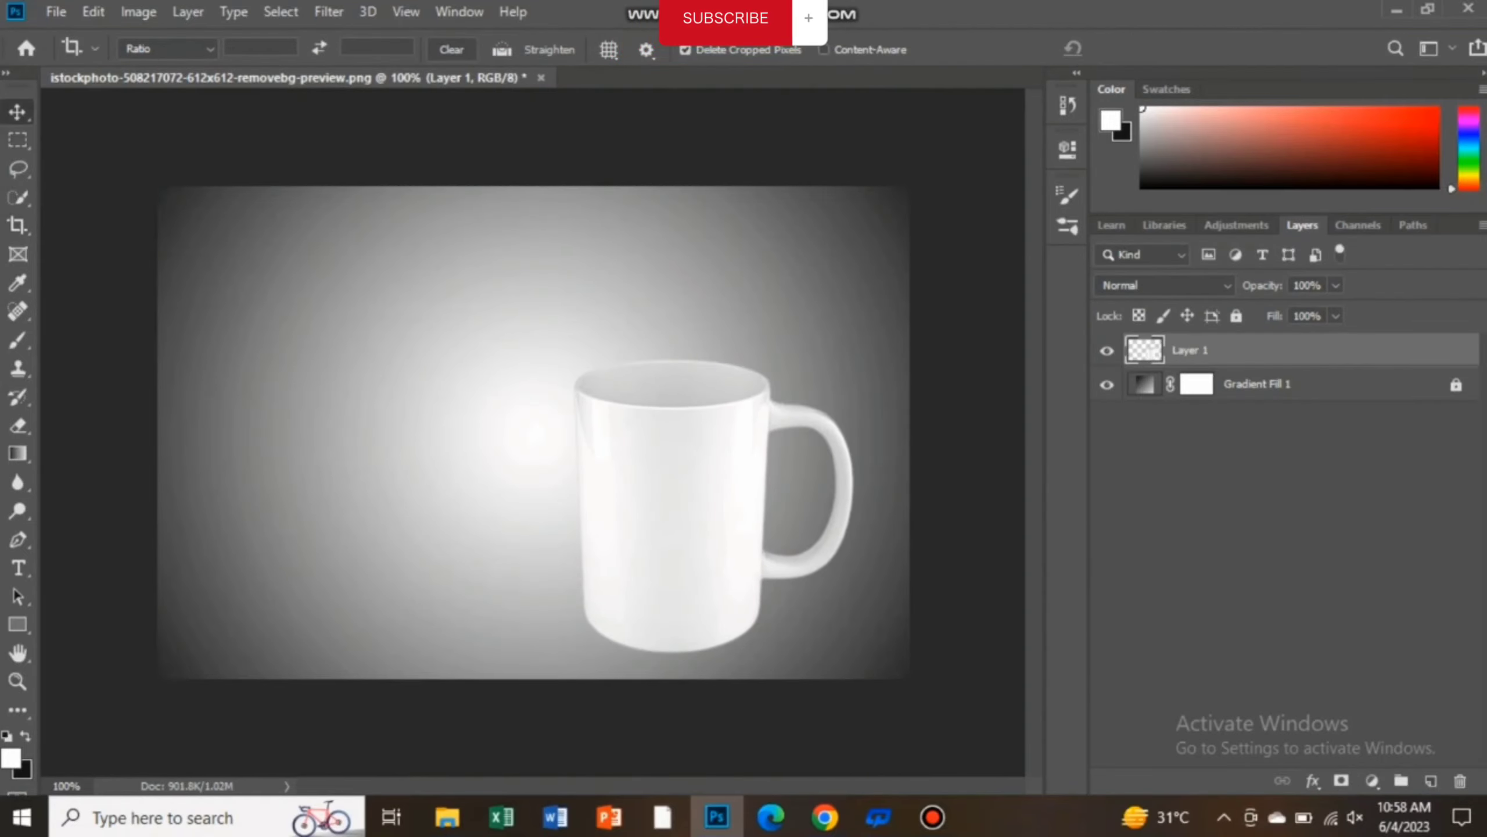
key(v)
drag(674, 469, 514, 394)
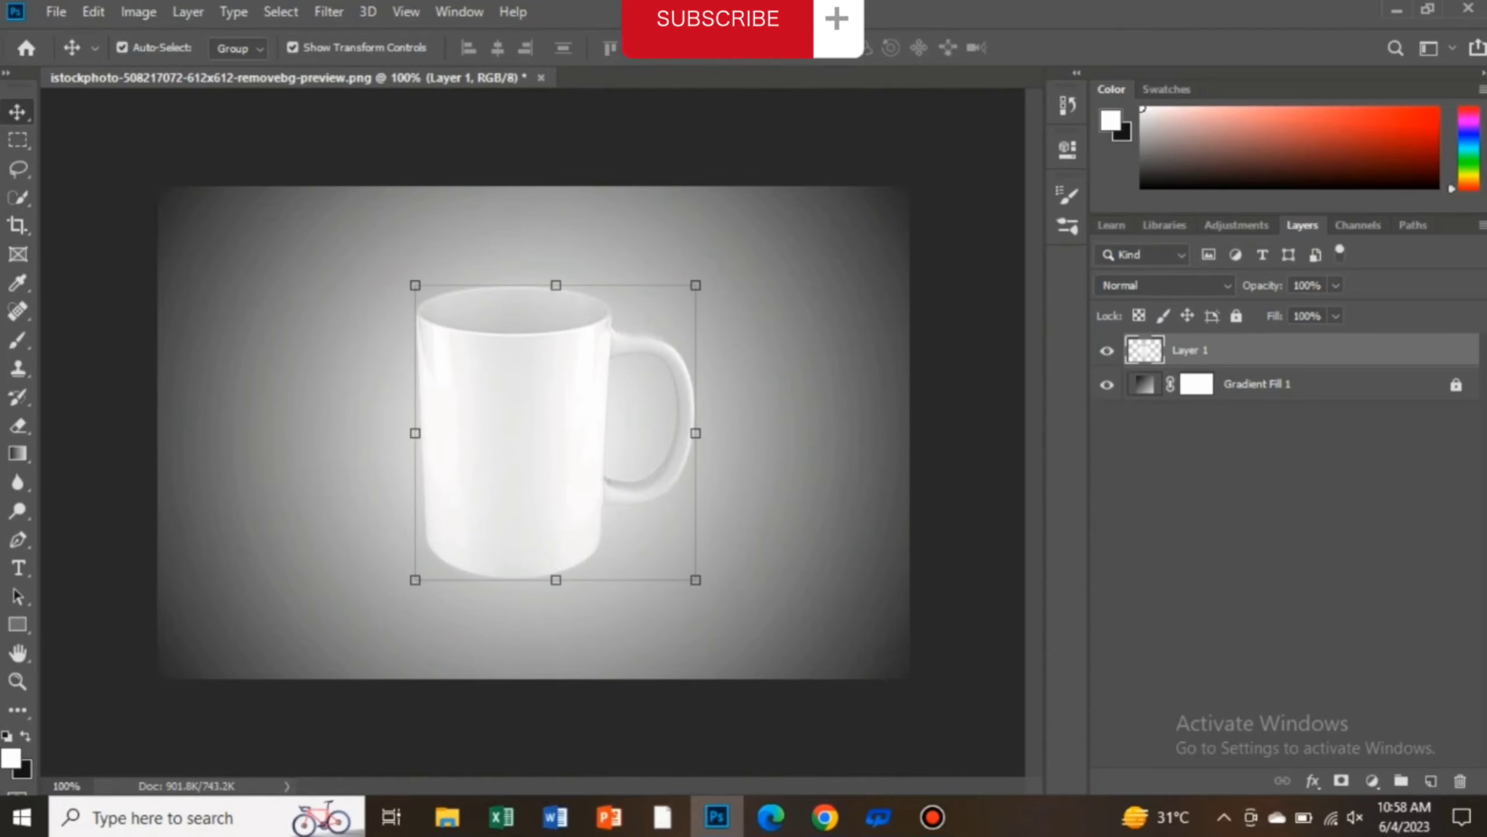
key(c)
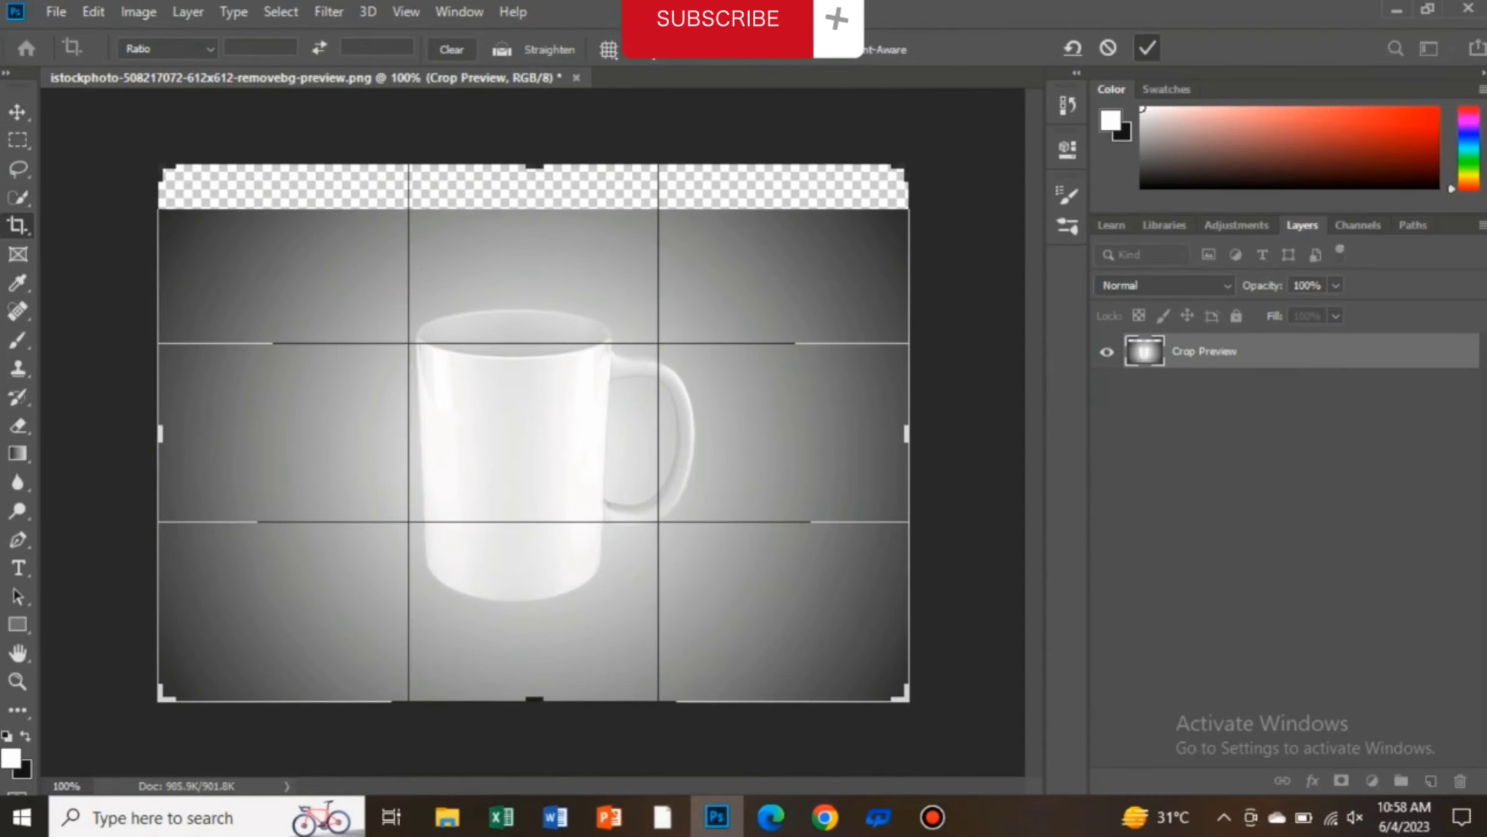
key(Return)
click(531, 432)
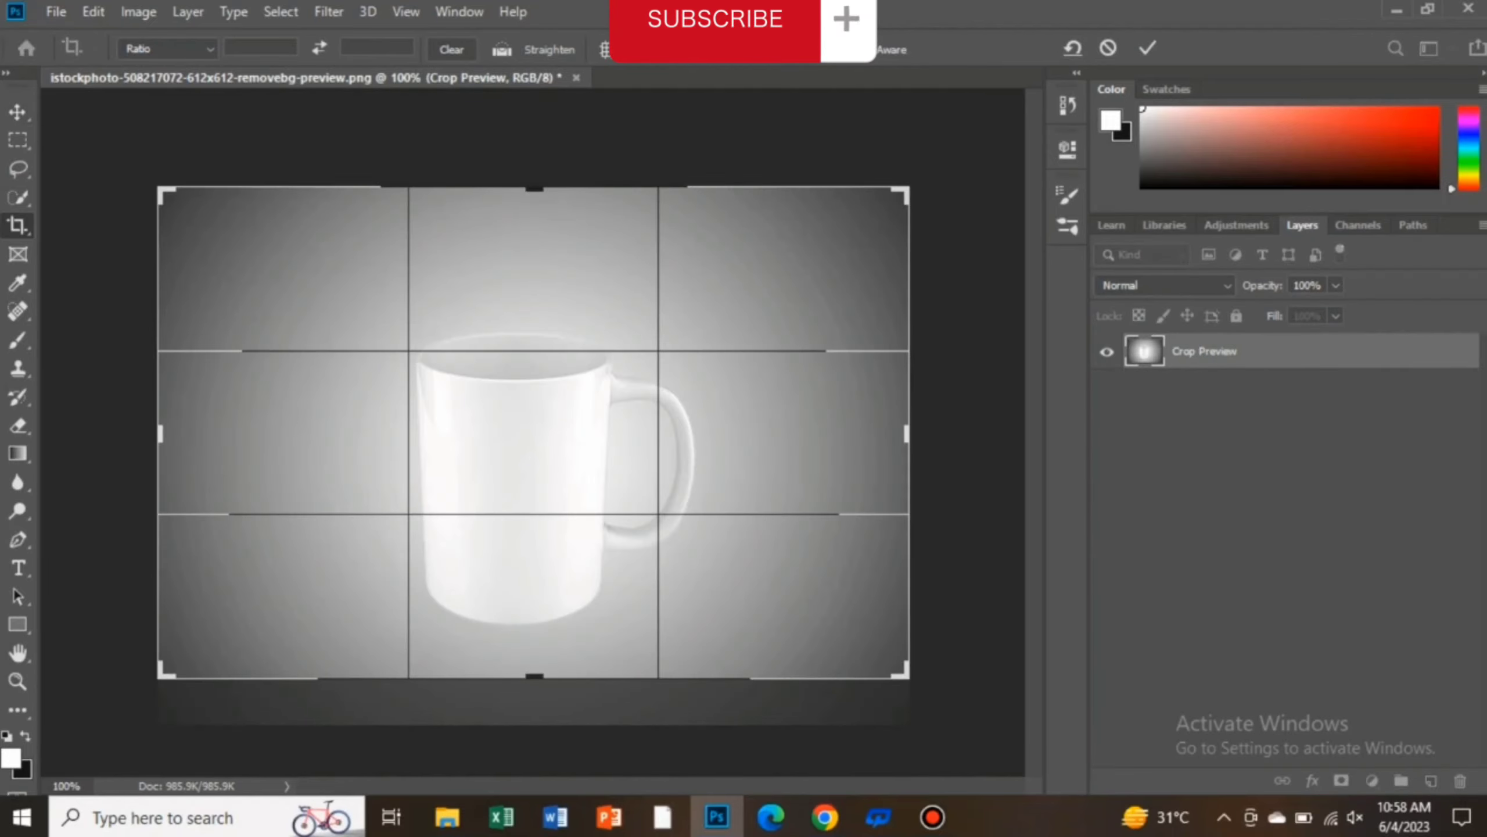
drag(164, 189, 164, 138)
click(1147, 49)
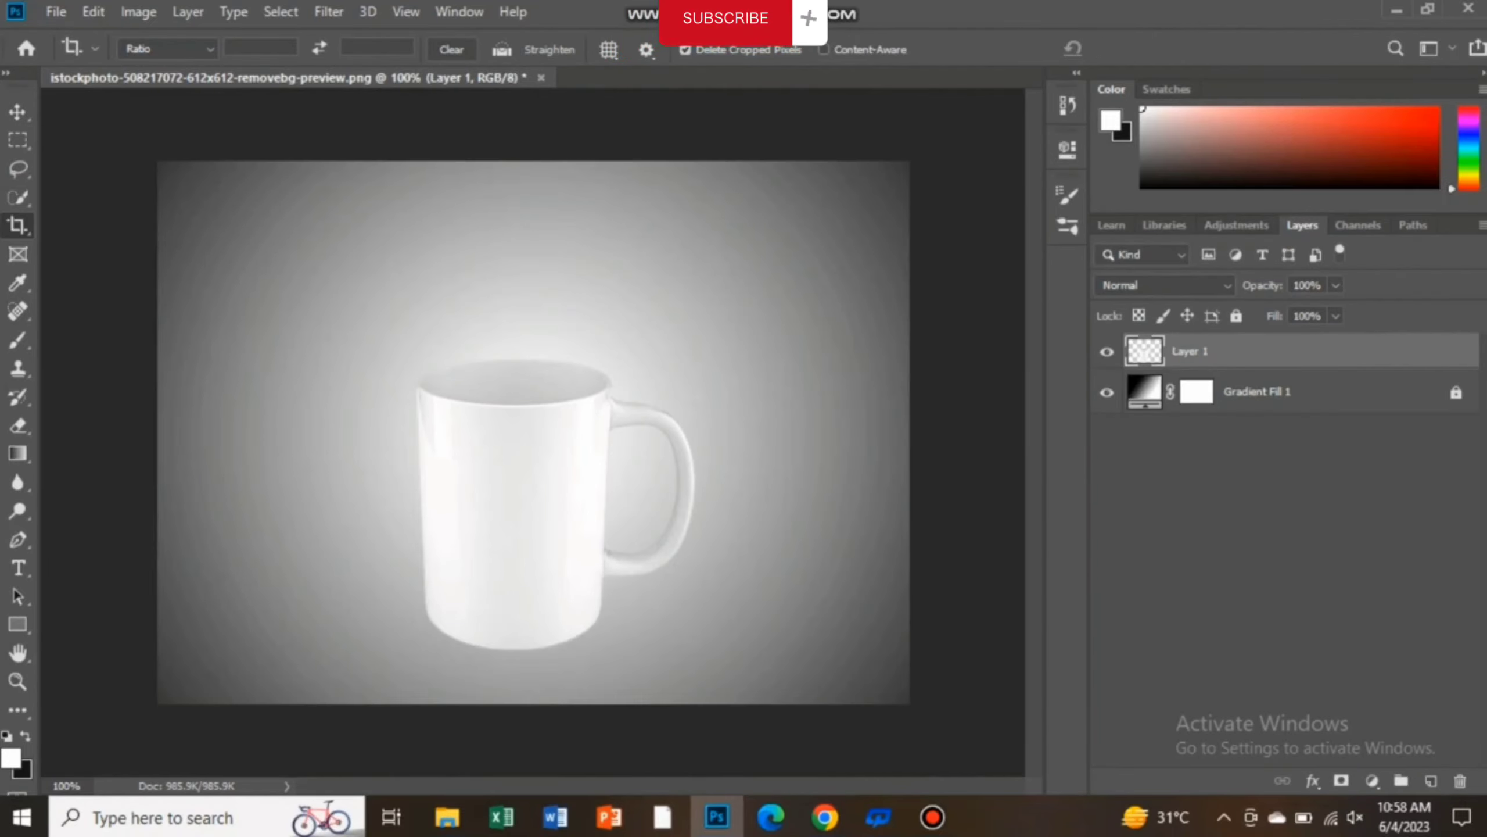
Step: Scale the mug to 115.76% and centre it over the gradient
key(ctrl+t)
drag(520, 445, 510, 340)
drag(688, 532, 726, 583)
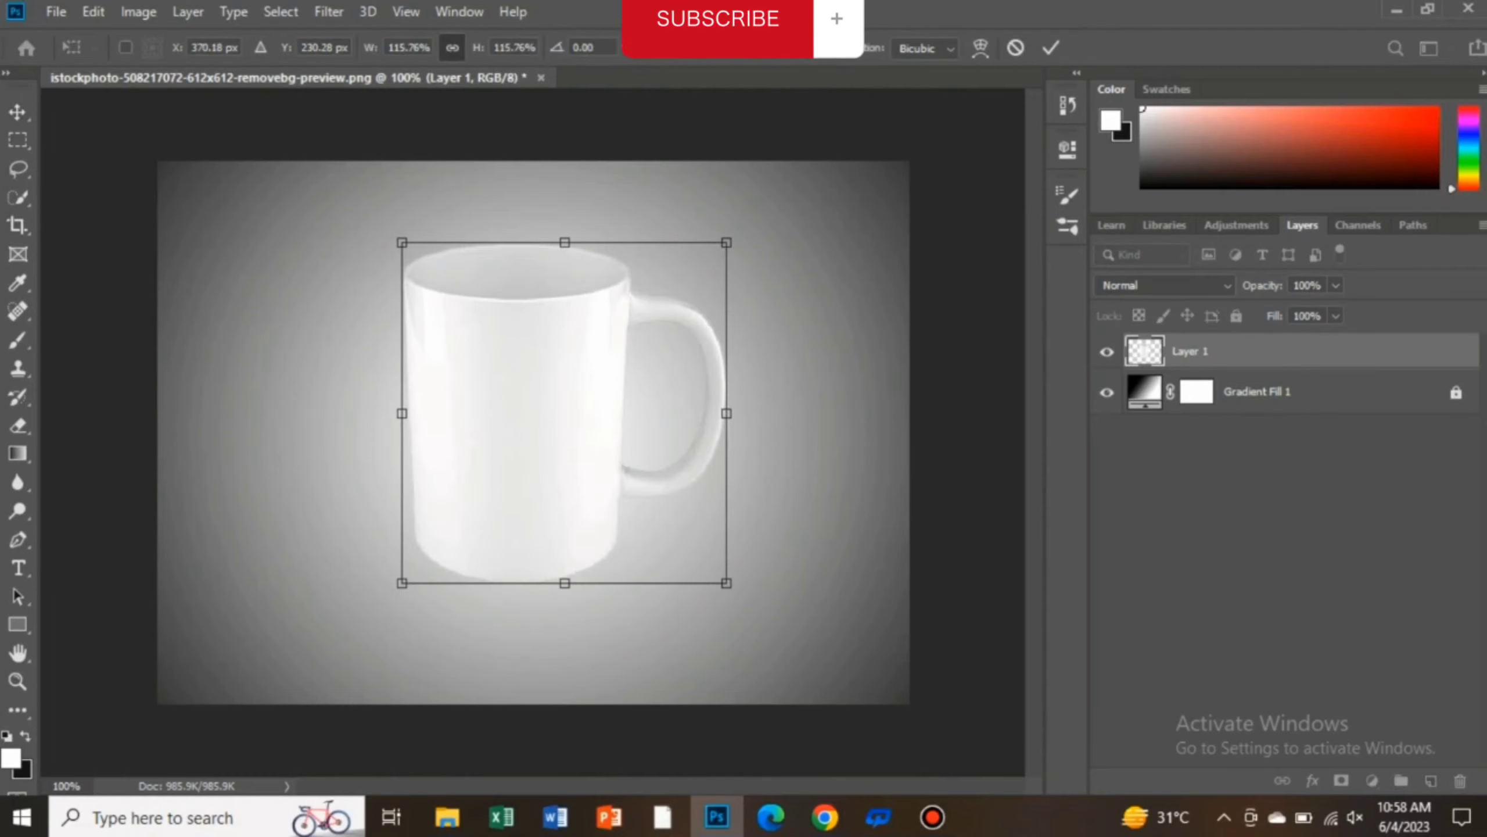
drag(527, 386, 532, 406)
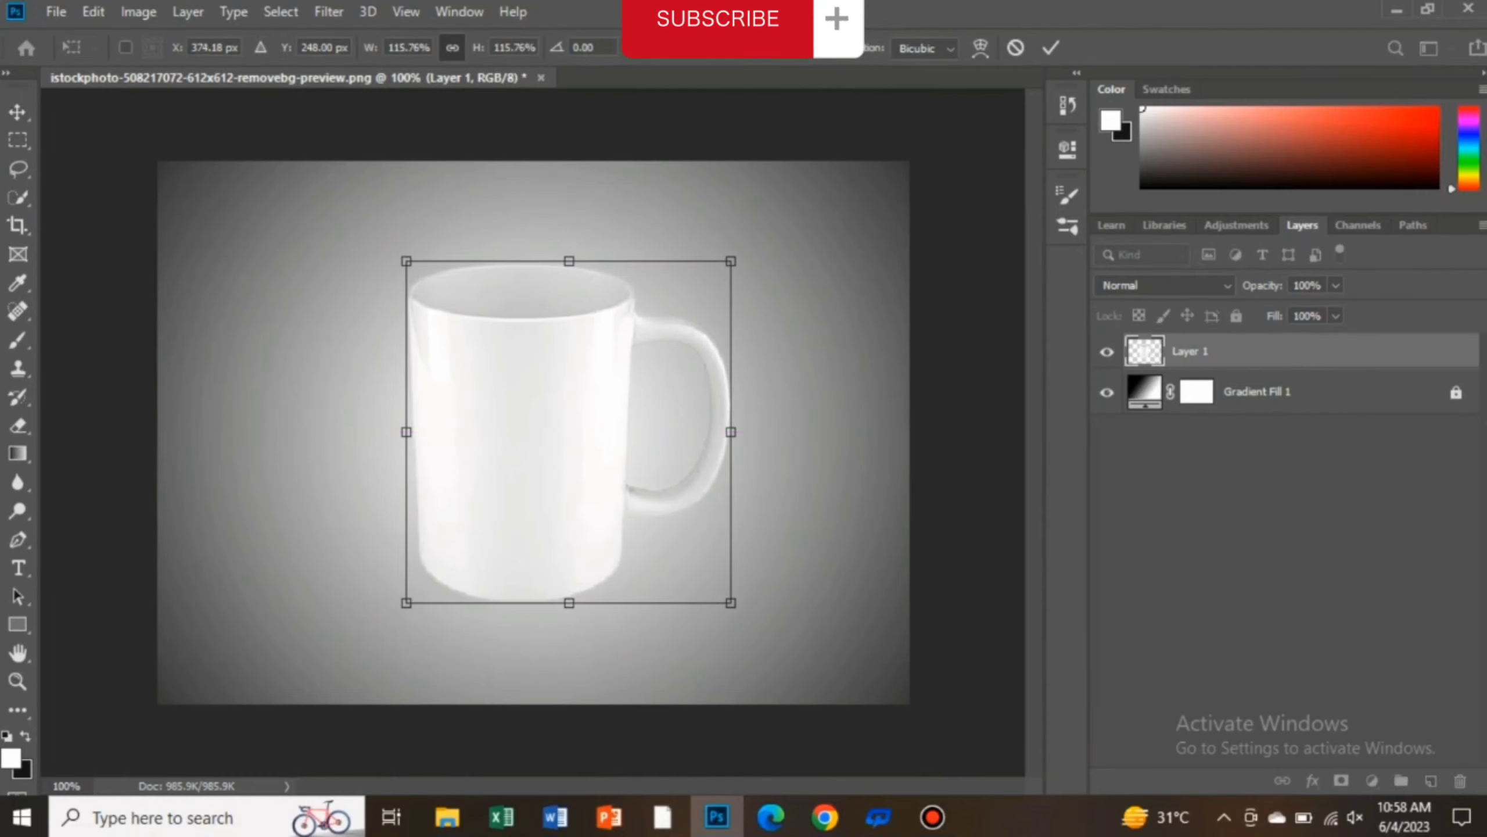
key(Left)
key(Left)
key(Left)
key(Left)
key(Left)
key(Left)
key(Return)
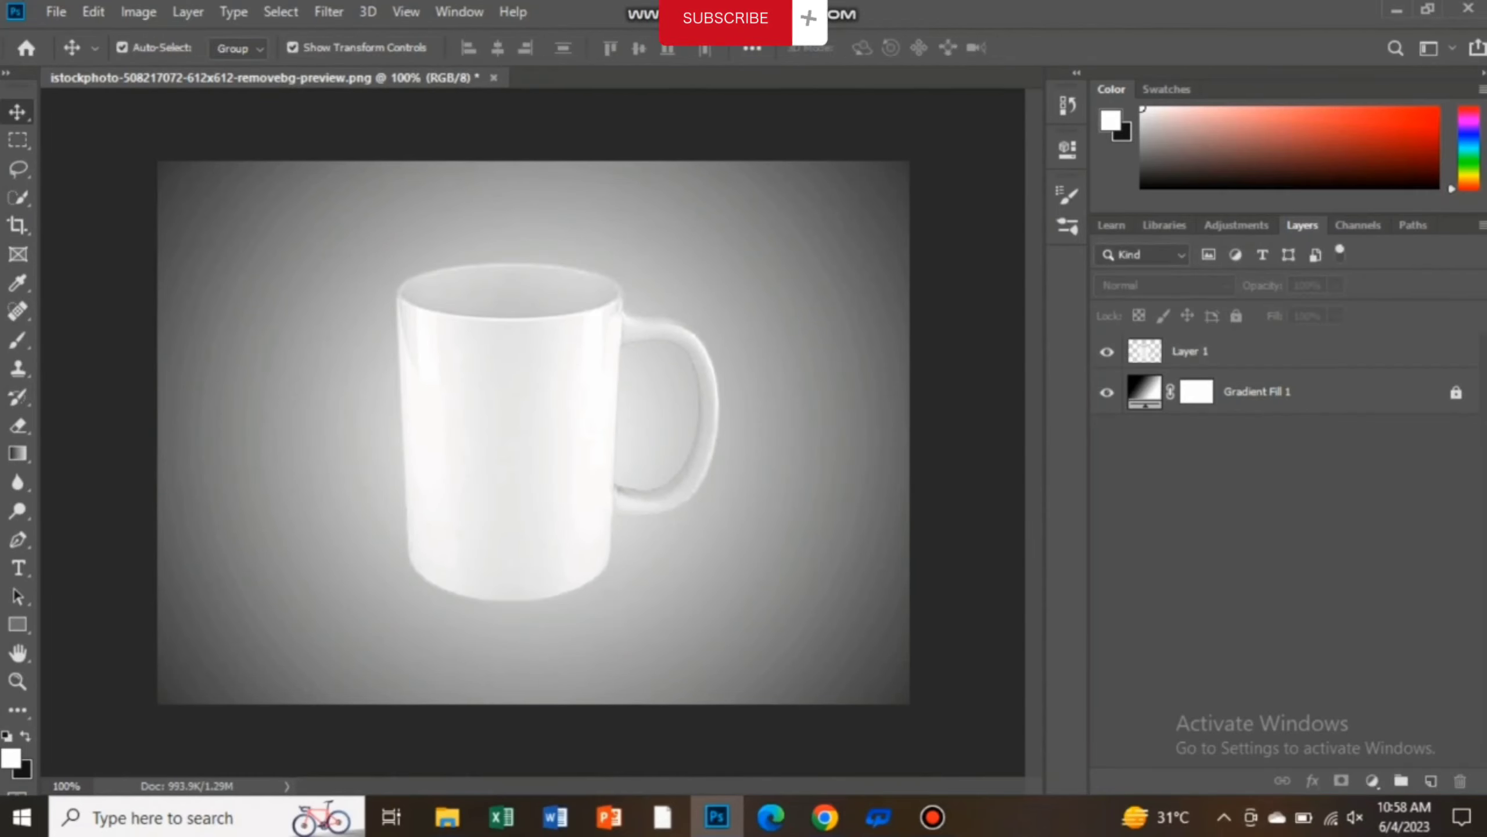
Step: Draw a black-filled rectangle across the mug's base
key(u)
drag(380, 534, 642, 580)
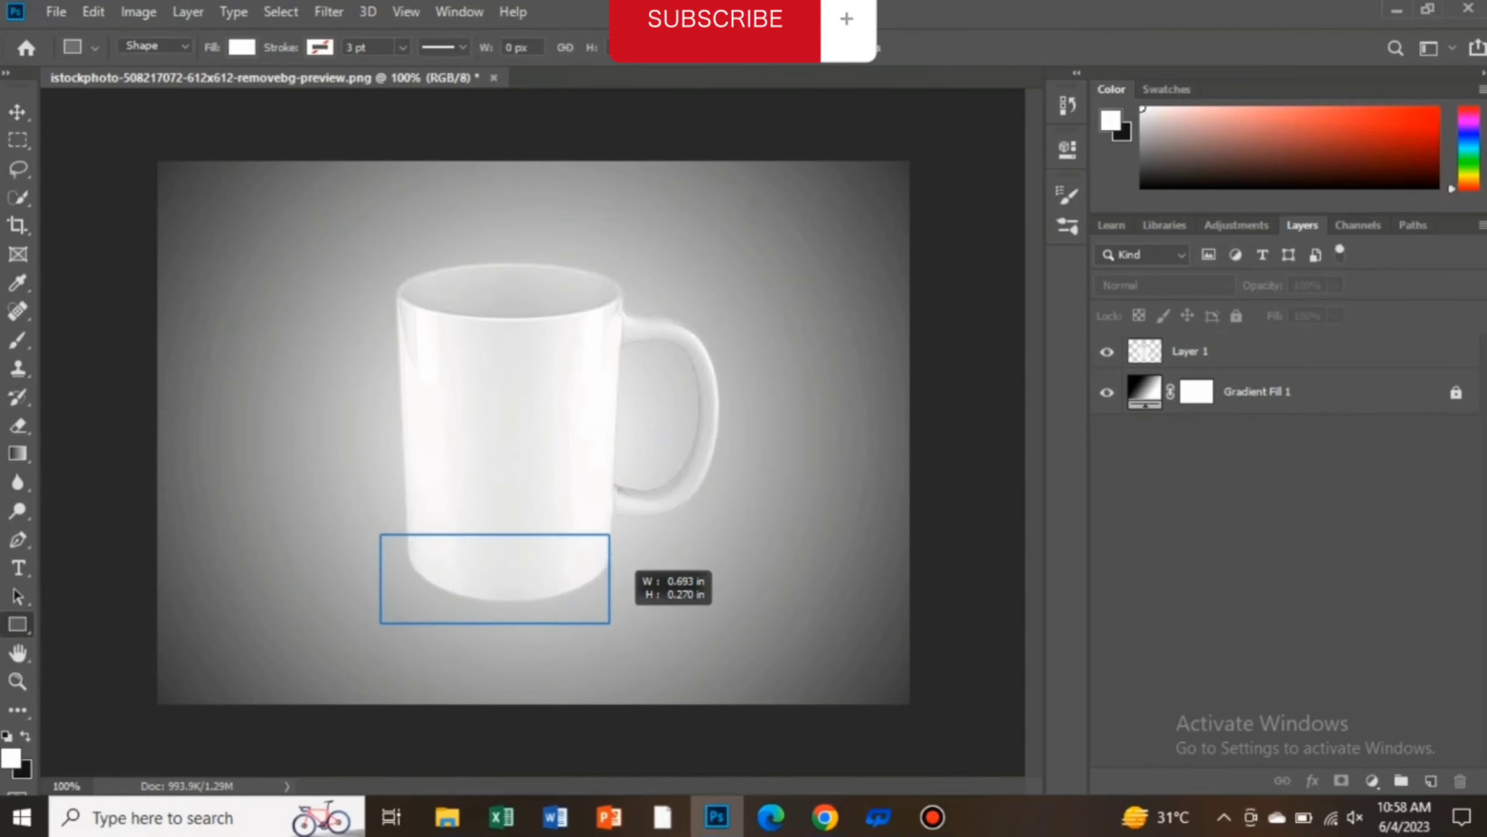
click(755, 266)
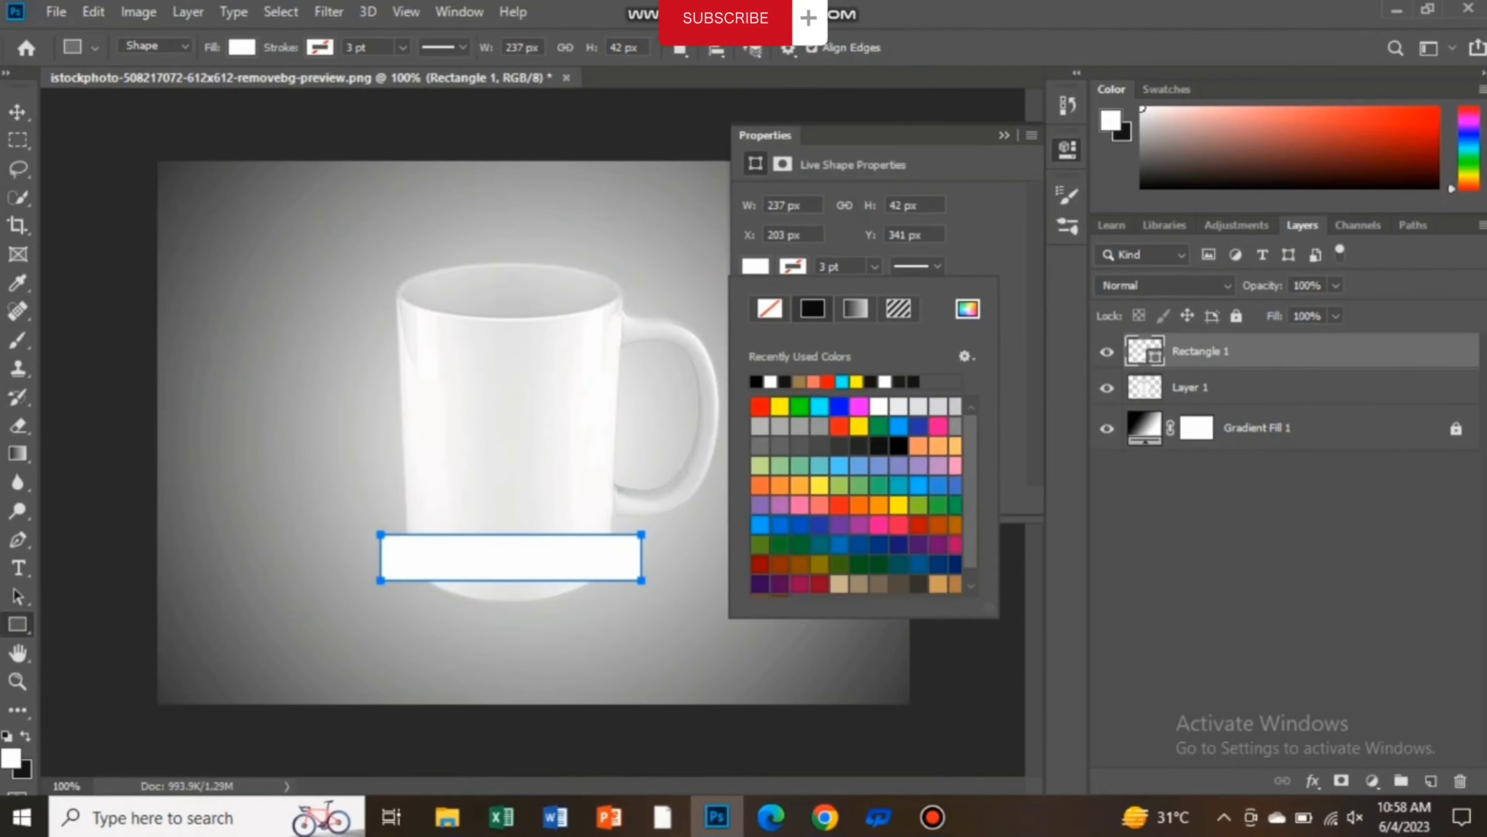
click(756, 381)
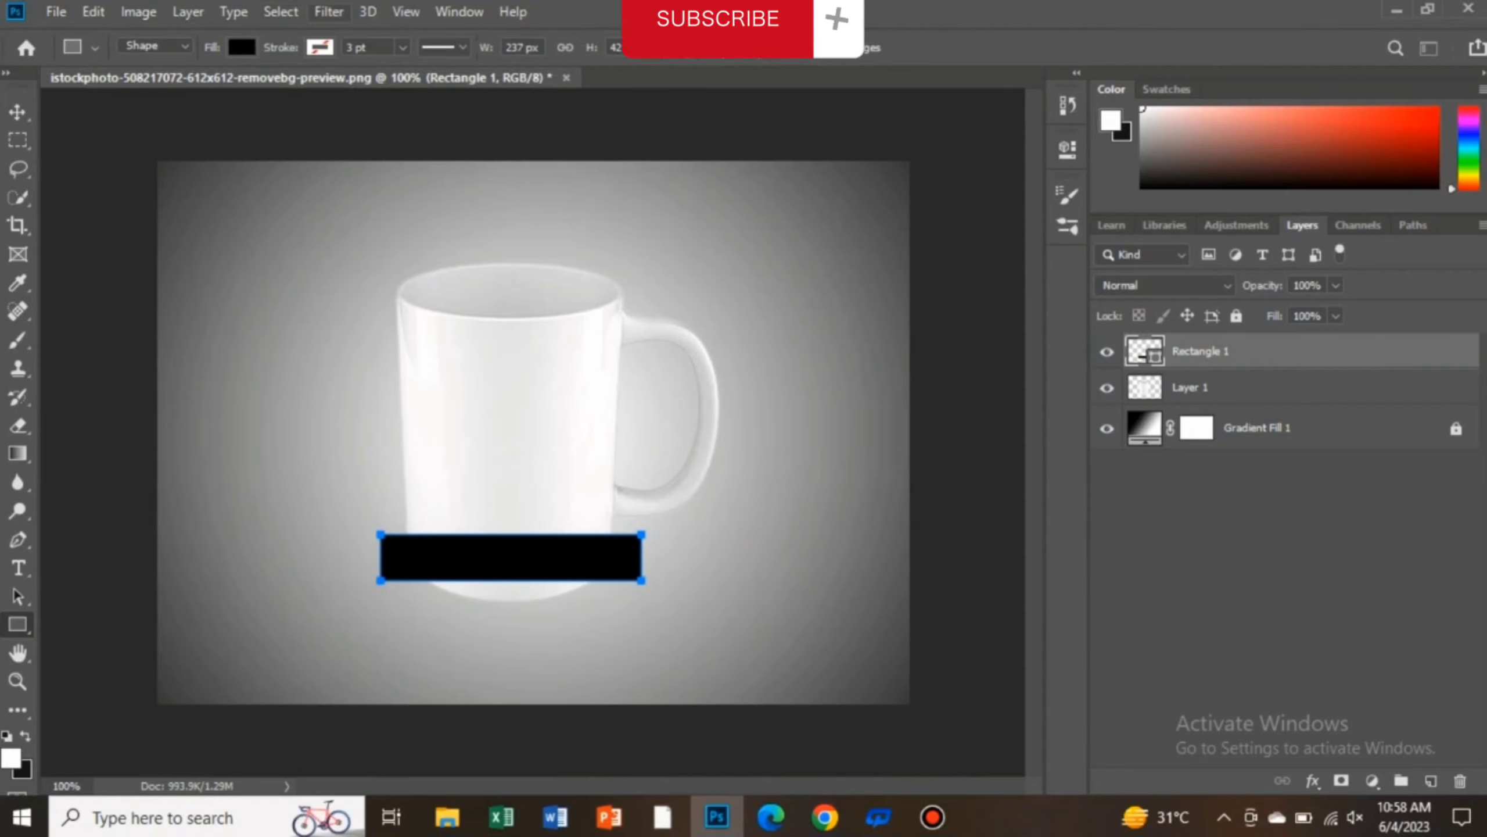
Step: Rasterize the rectangle and apply a Gaussian Blur of about 22 px for a soft shadow
click(328, 12)
click(665, 319)
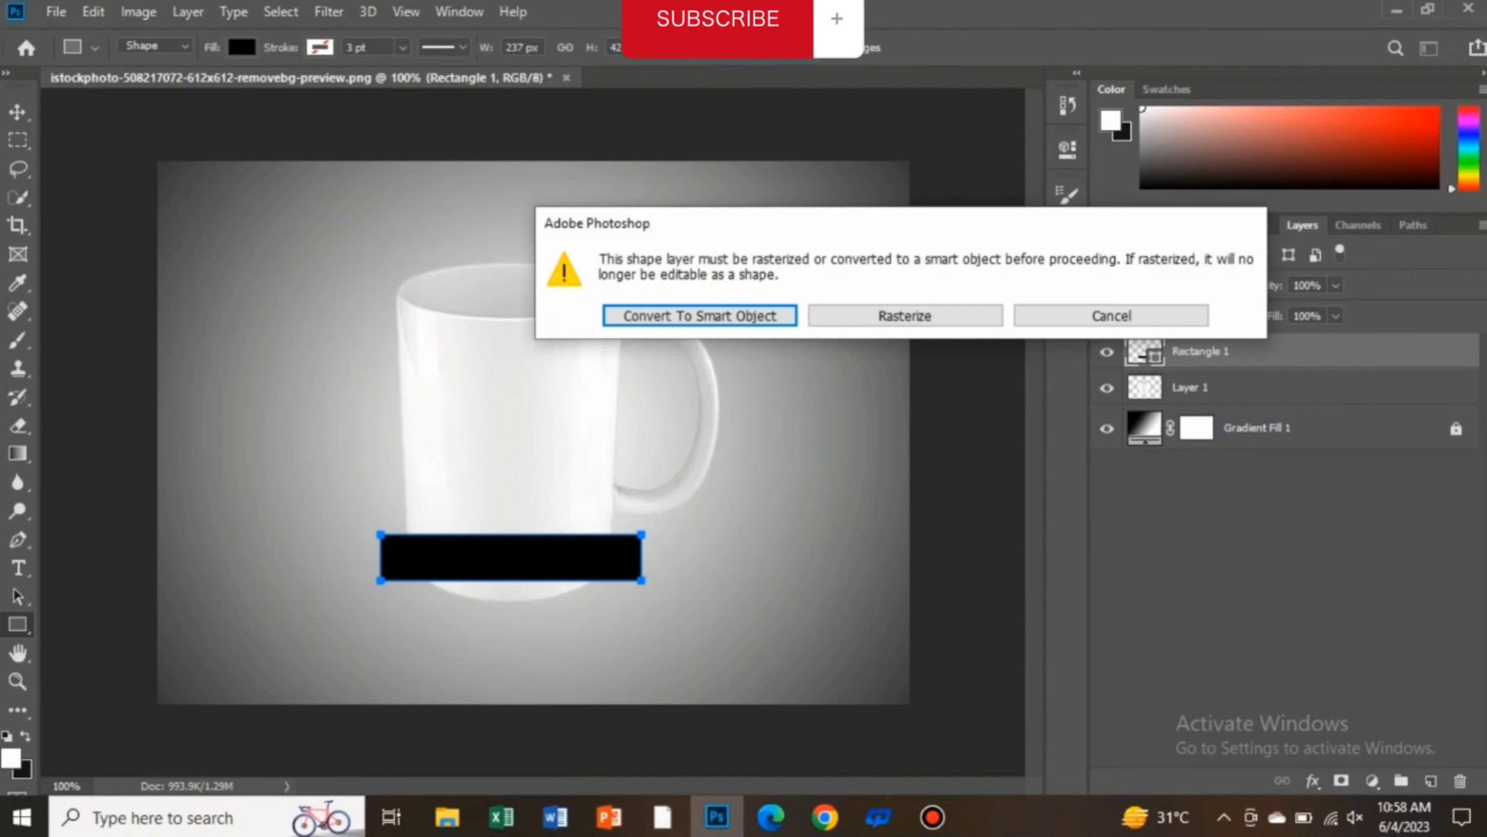
click(905, 315)
key(shift+Down)
key(Down)
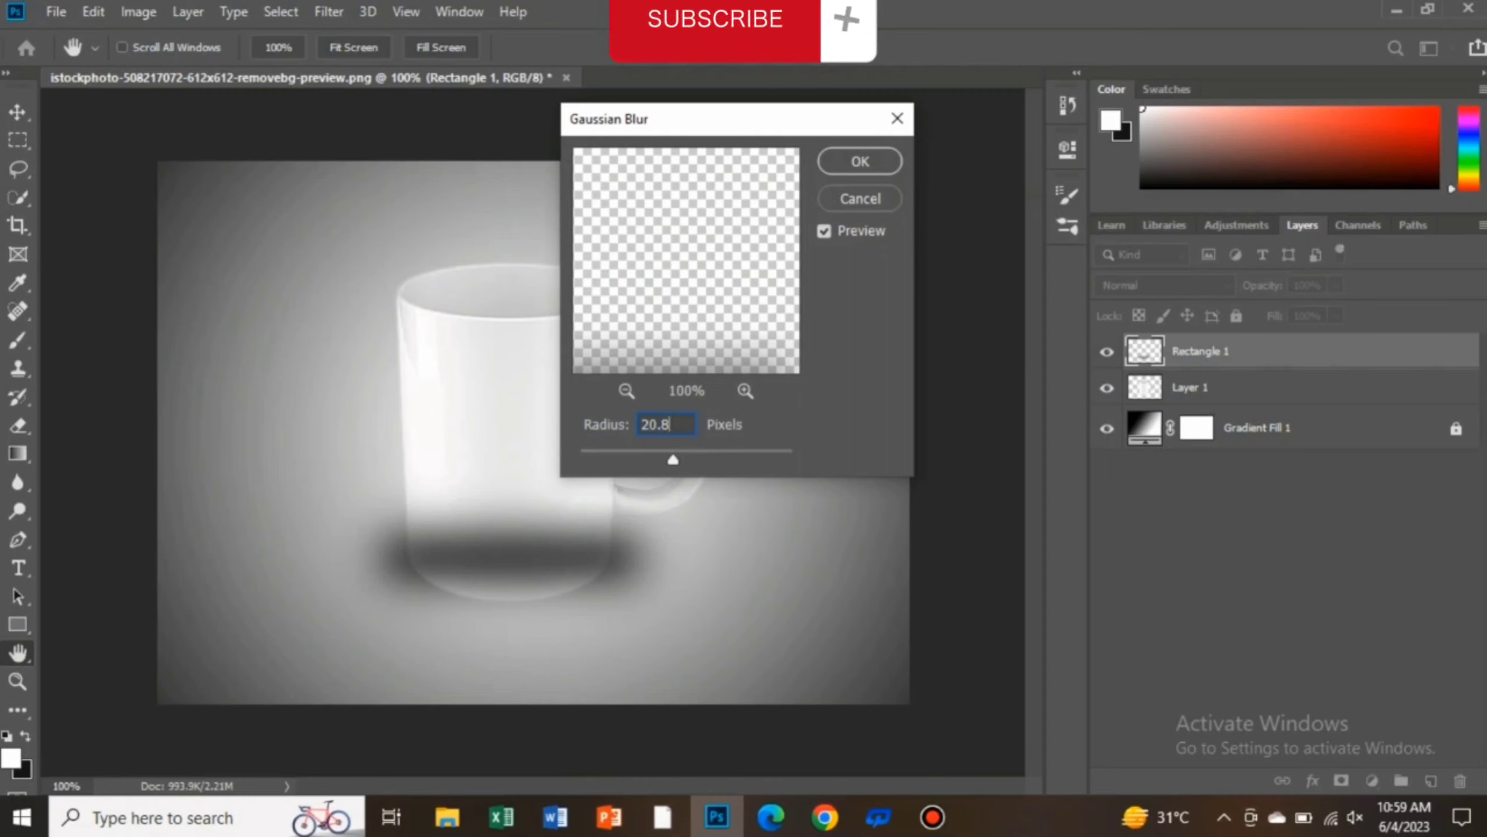
key(Up)
key(Up)
key(Up)
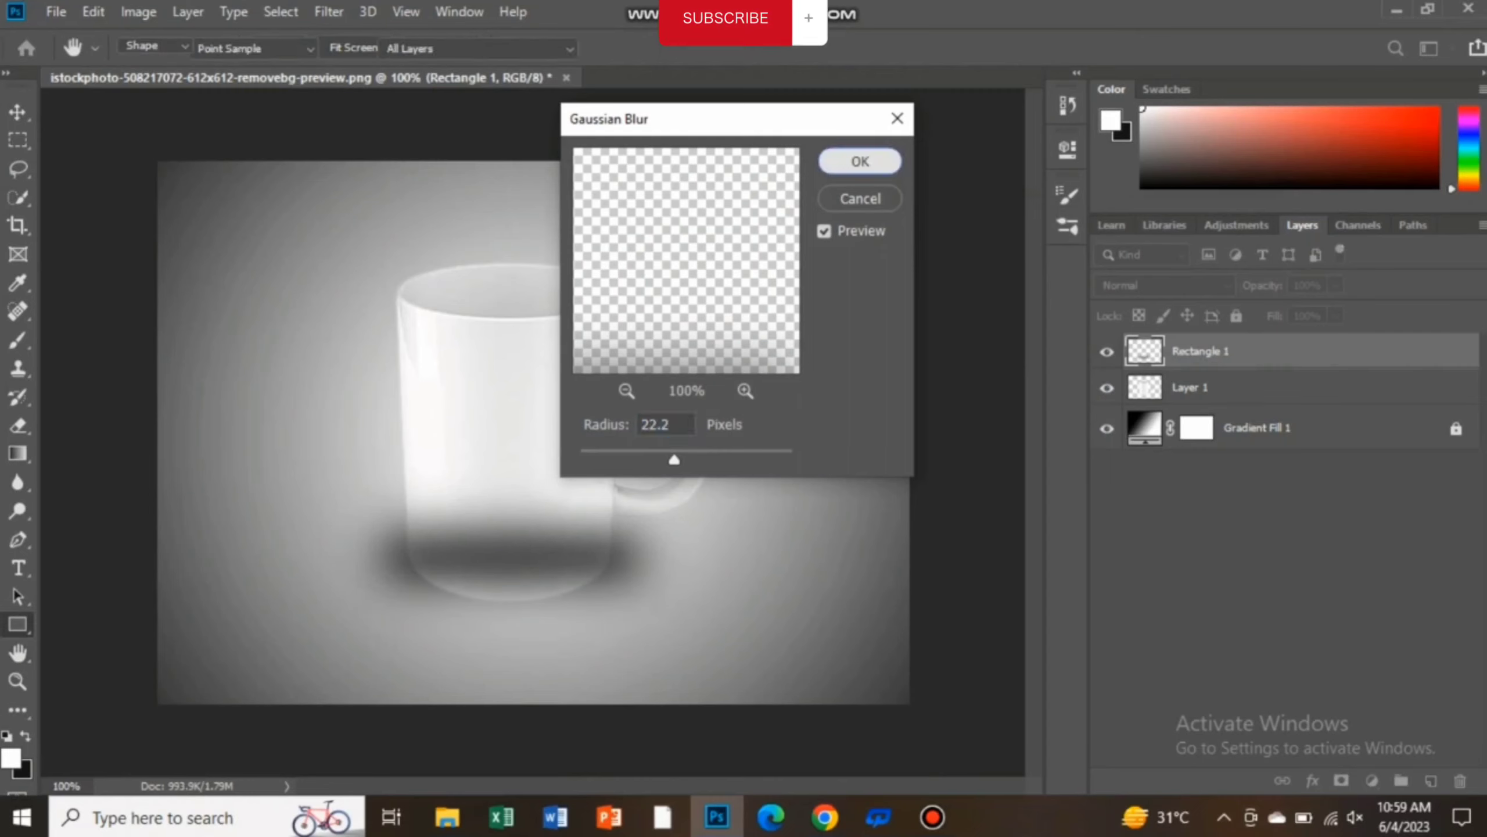
key(Return)
key(v)
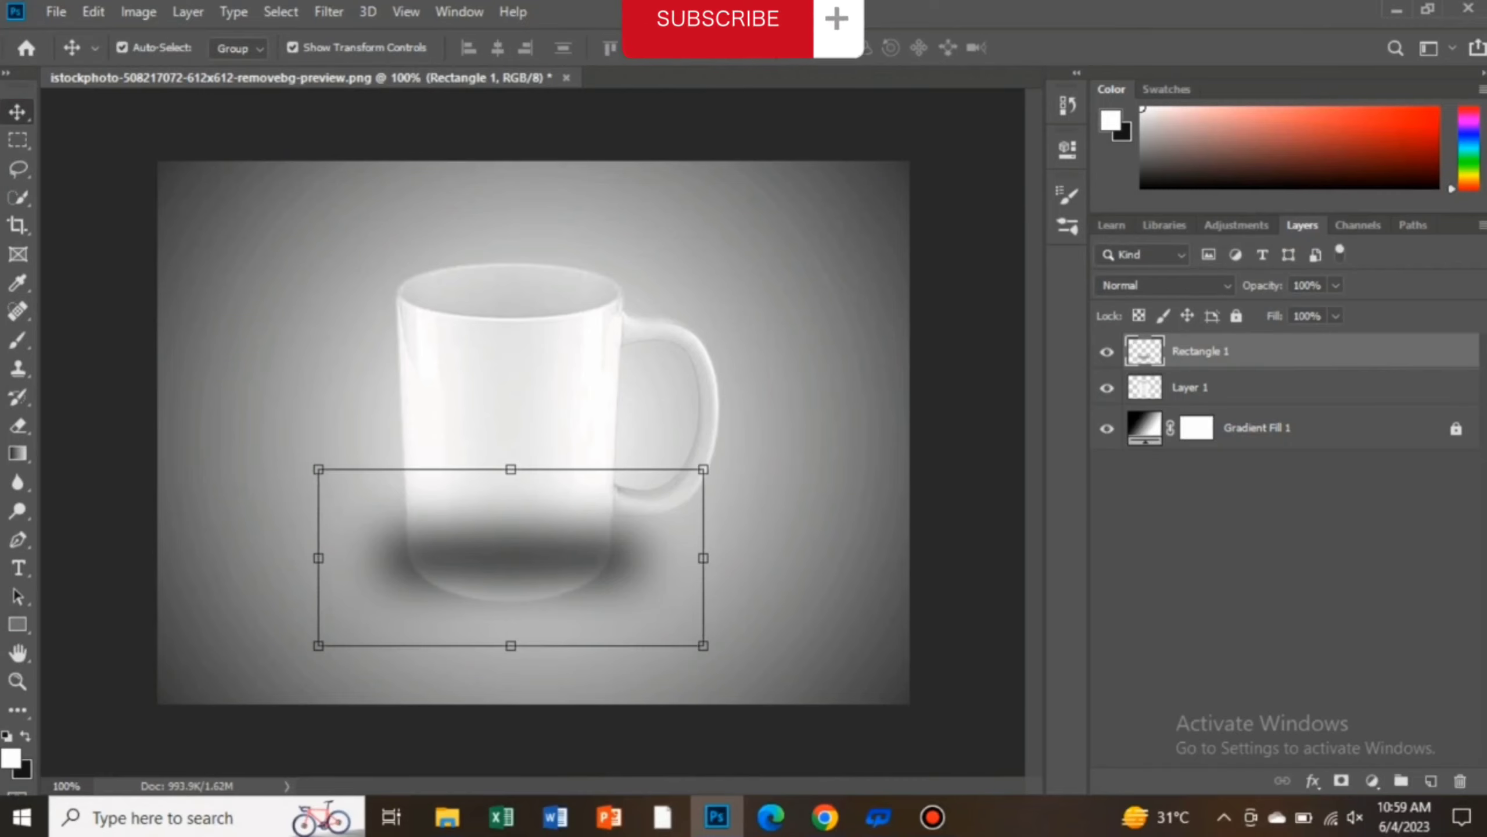
key(ctrl+t)
Step: Warp the shadow into a curved shape and move its layer below the mug
click(980, 47)
drag(510, 557, 509, 591)
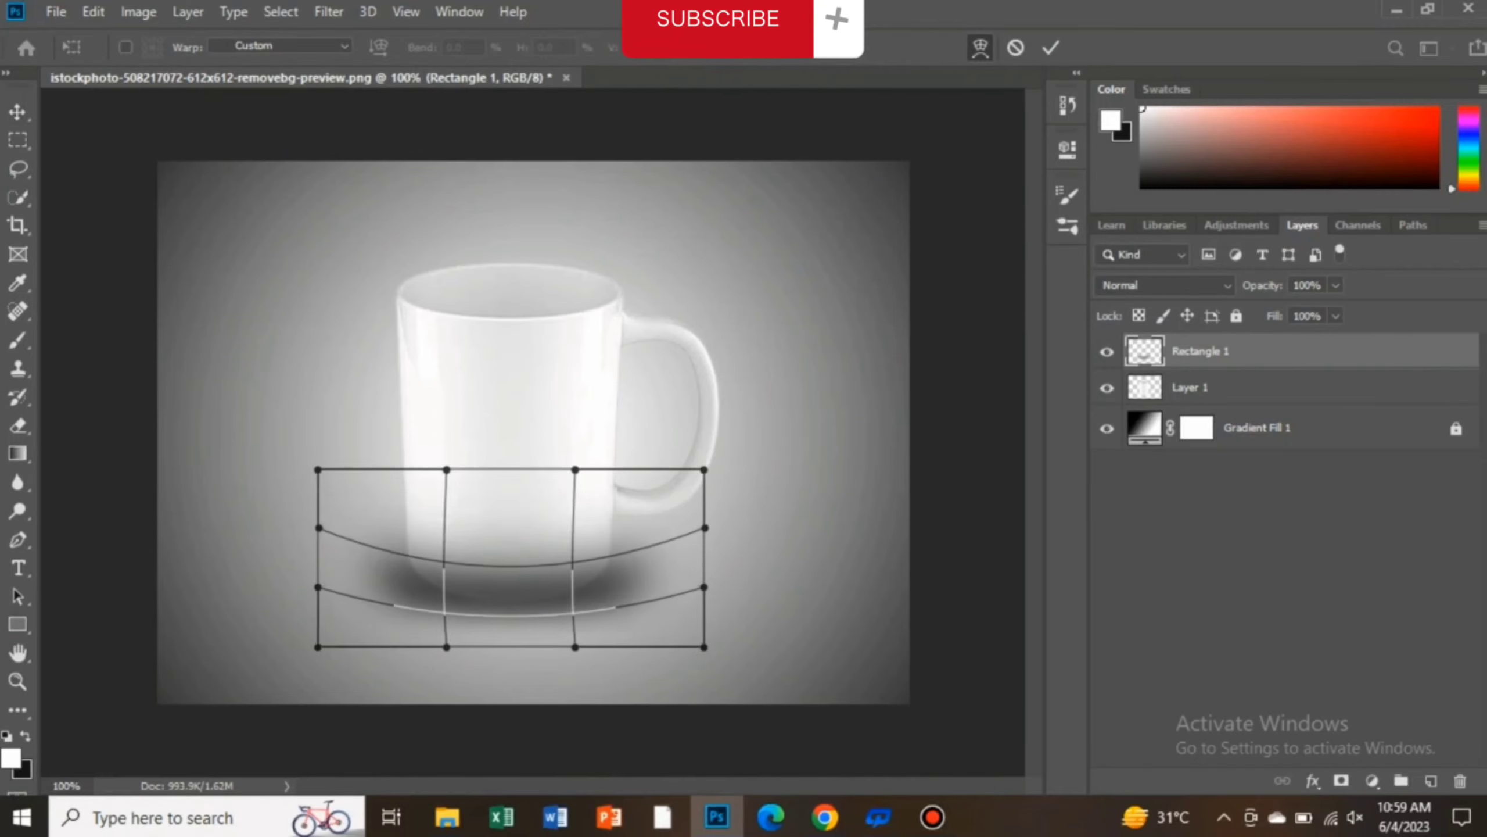
drag(318, 529, 383, 513)
drag(704, 528, 686, 511)
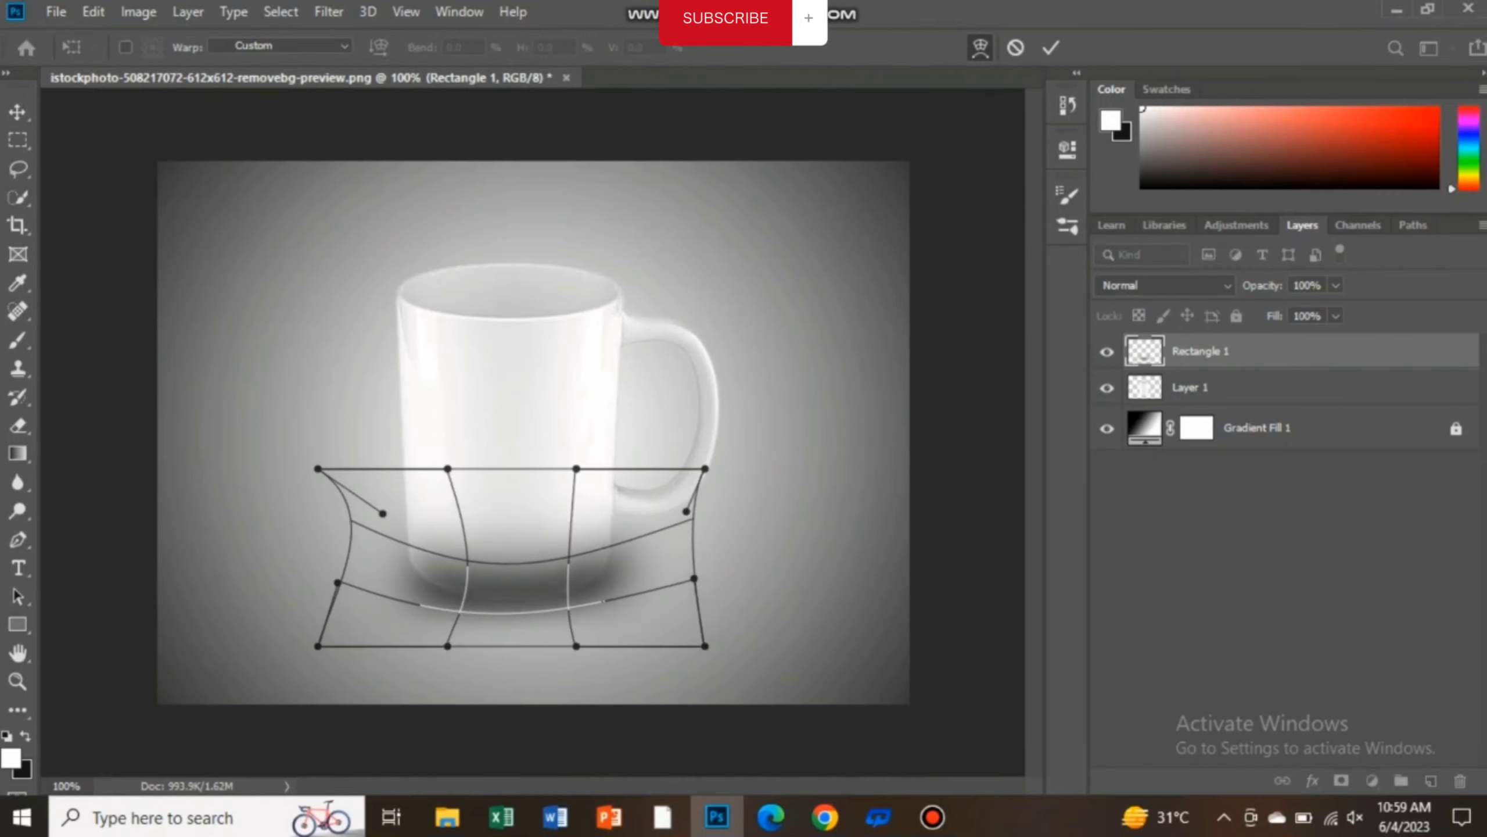
key(Return)
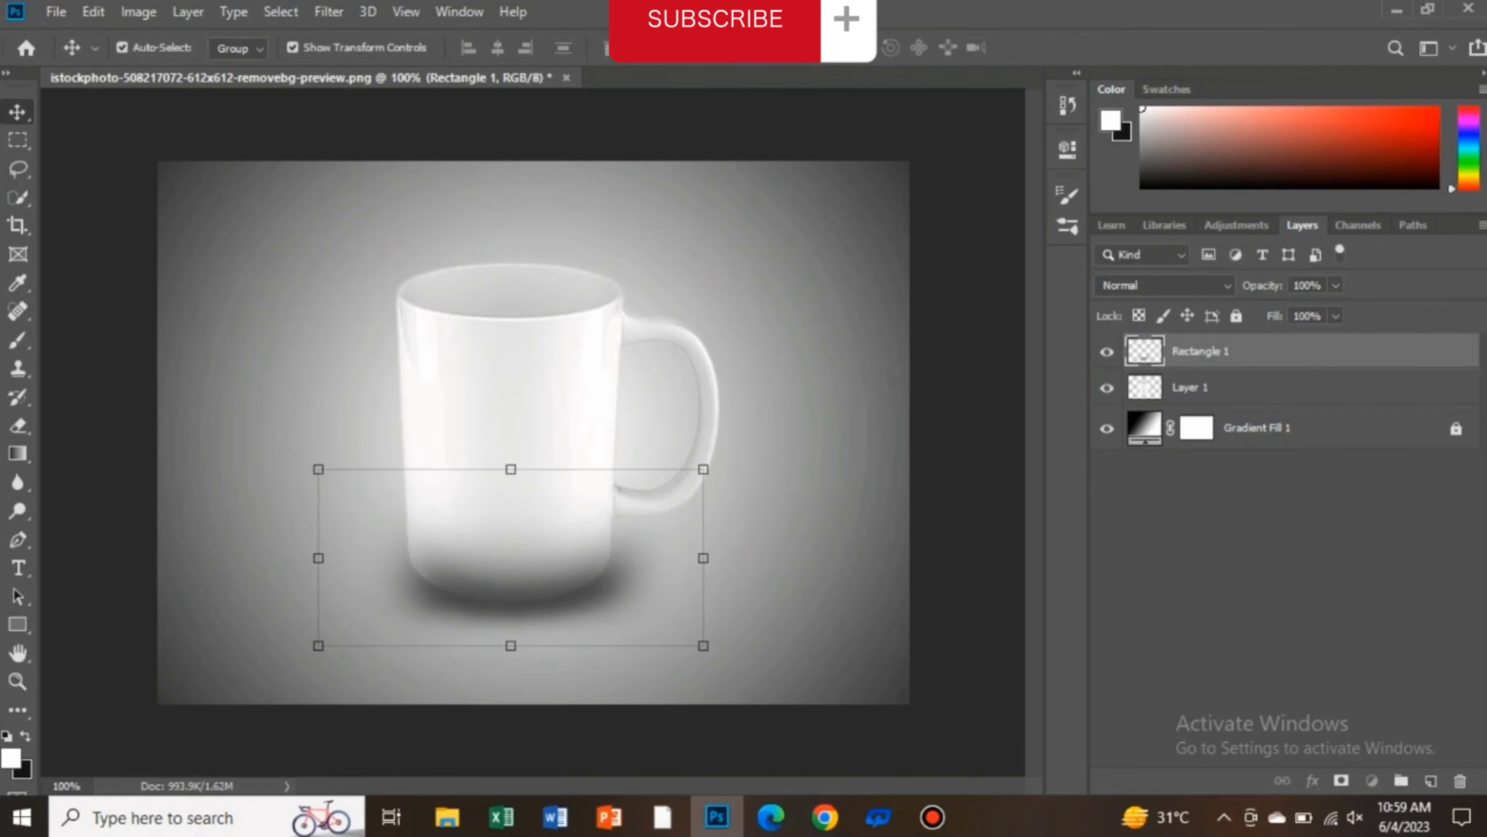
click(1190, 388)
drag(1200, 350, 1201, 404)
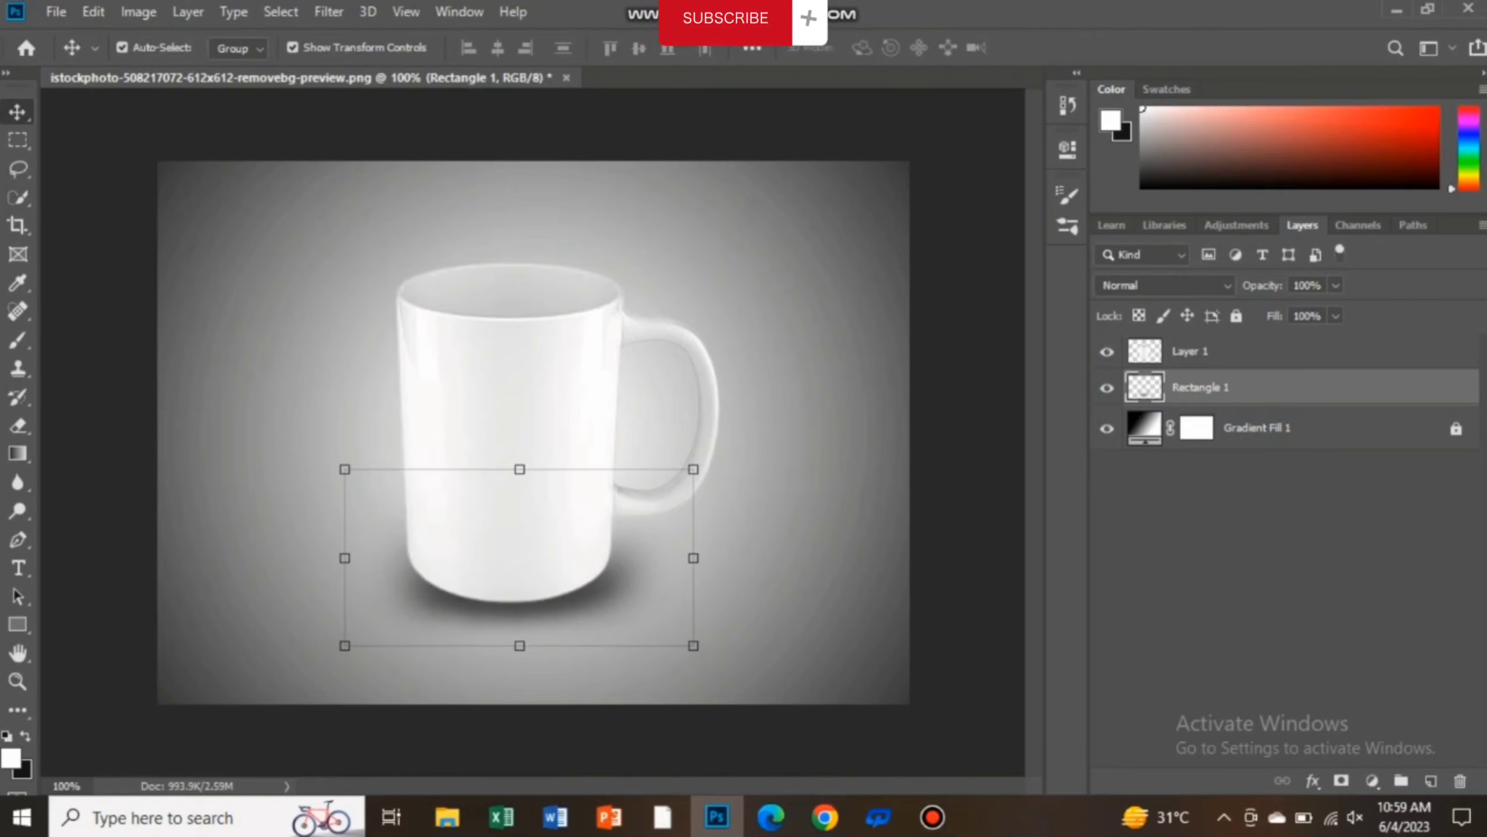
Step: Warp the shadow again, curving its sides inward and bowing the middle up
key(ctrl+t)
click(981, 47)
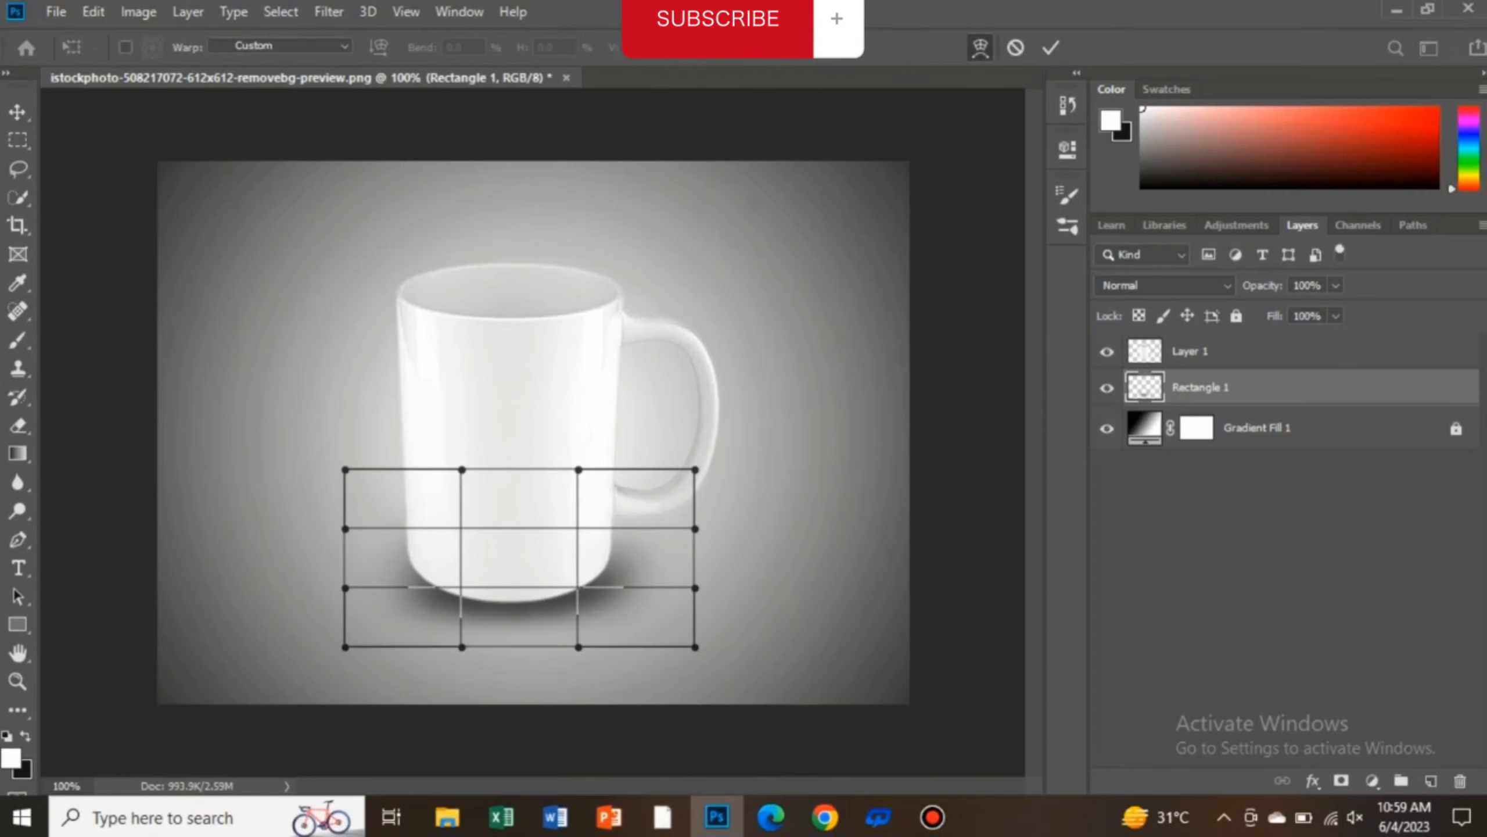
drag(585, 586, 559, 583)
drag(454, 557, 465, 556)
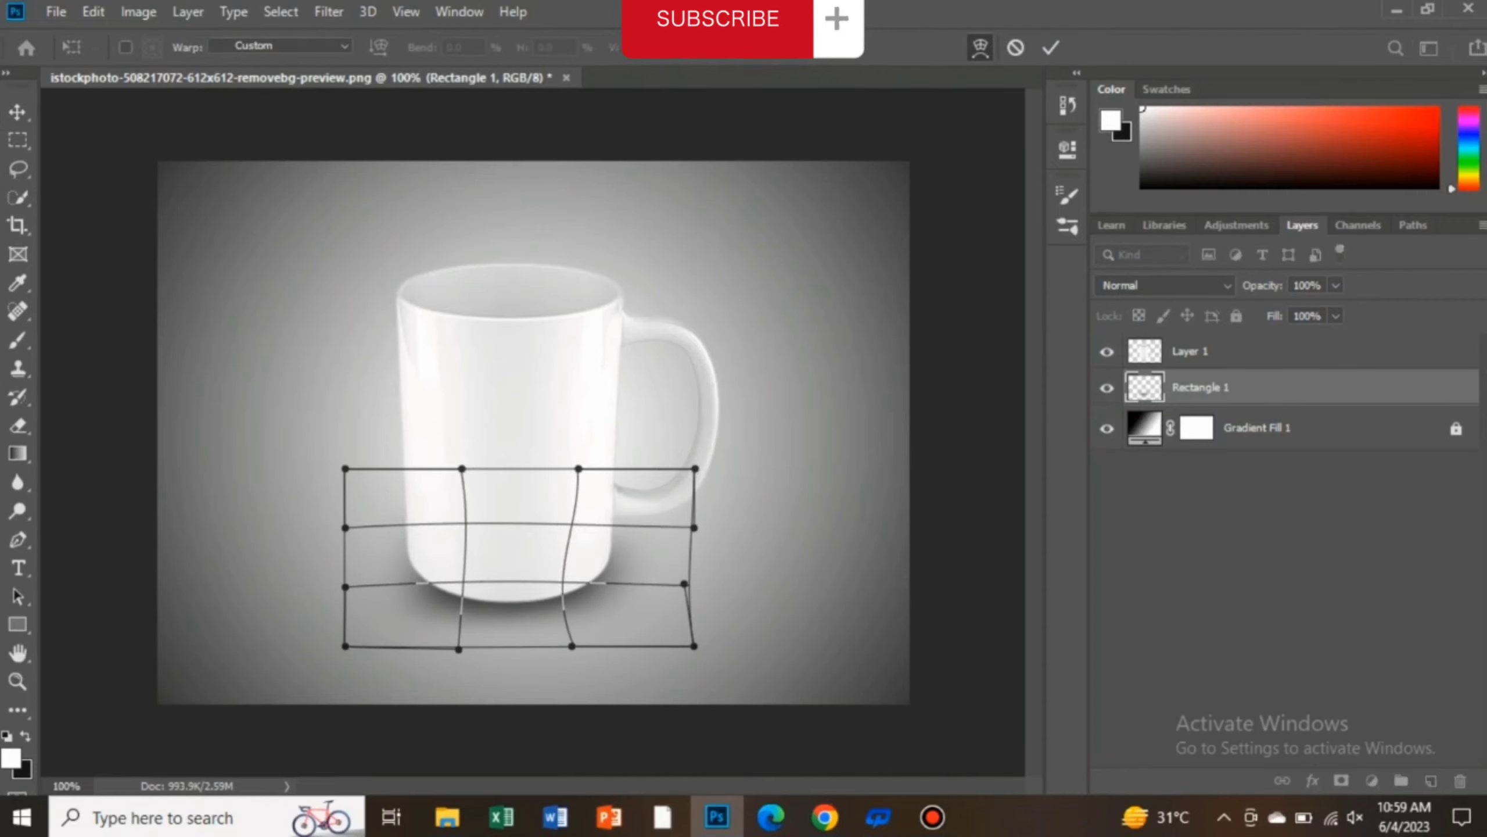
drag(690, 557, 681, 557)
drag(516, 553, 515, 547)
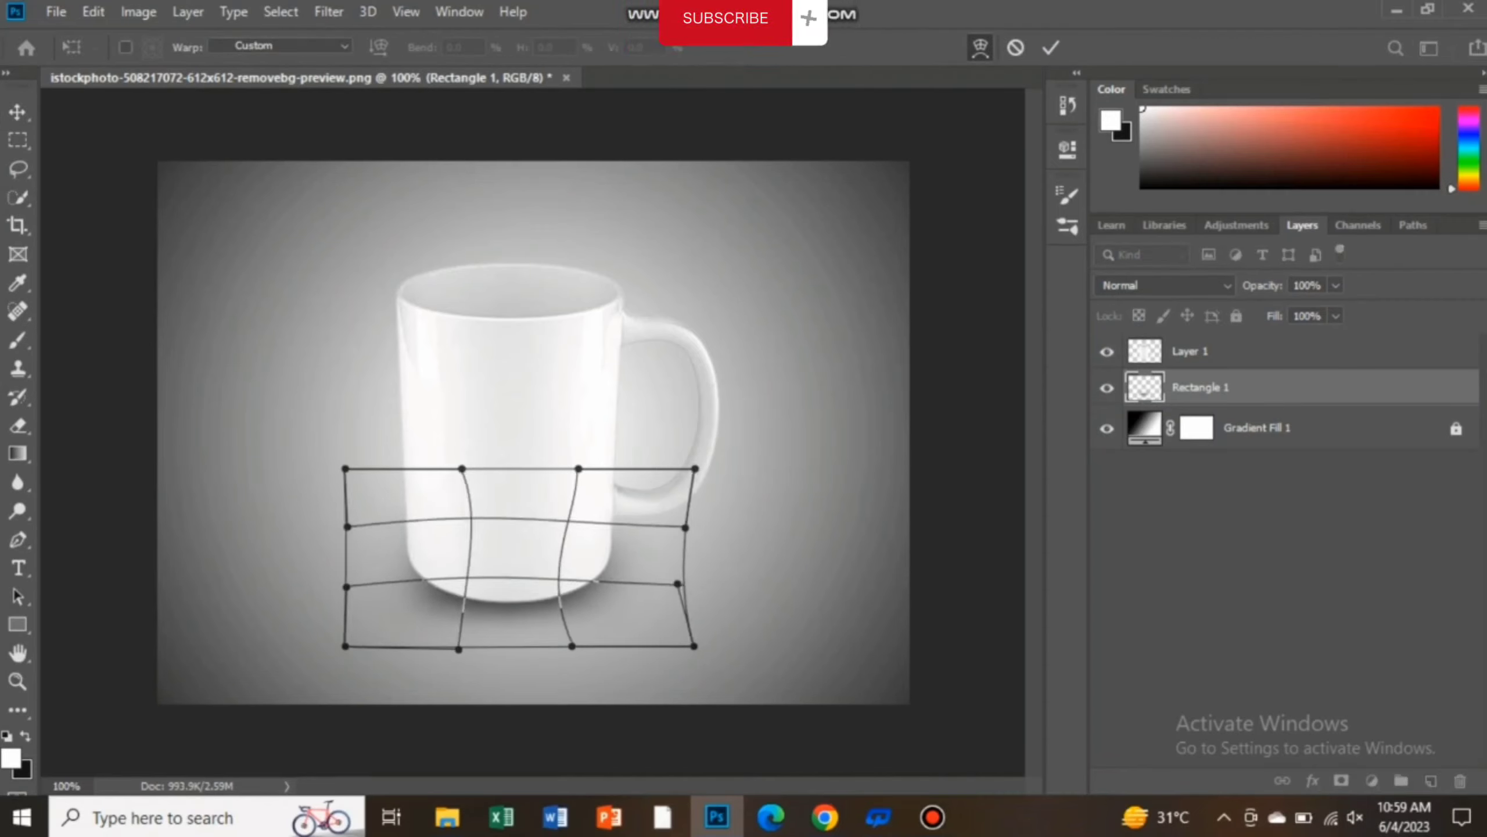
key(Escape)
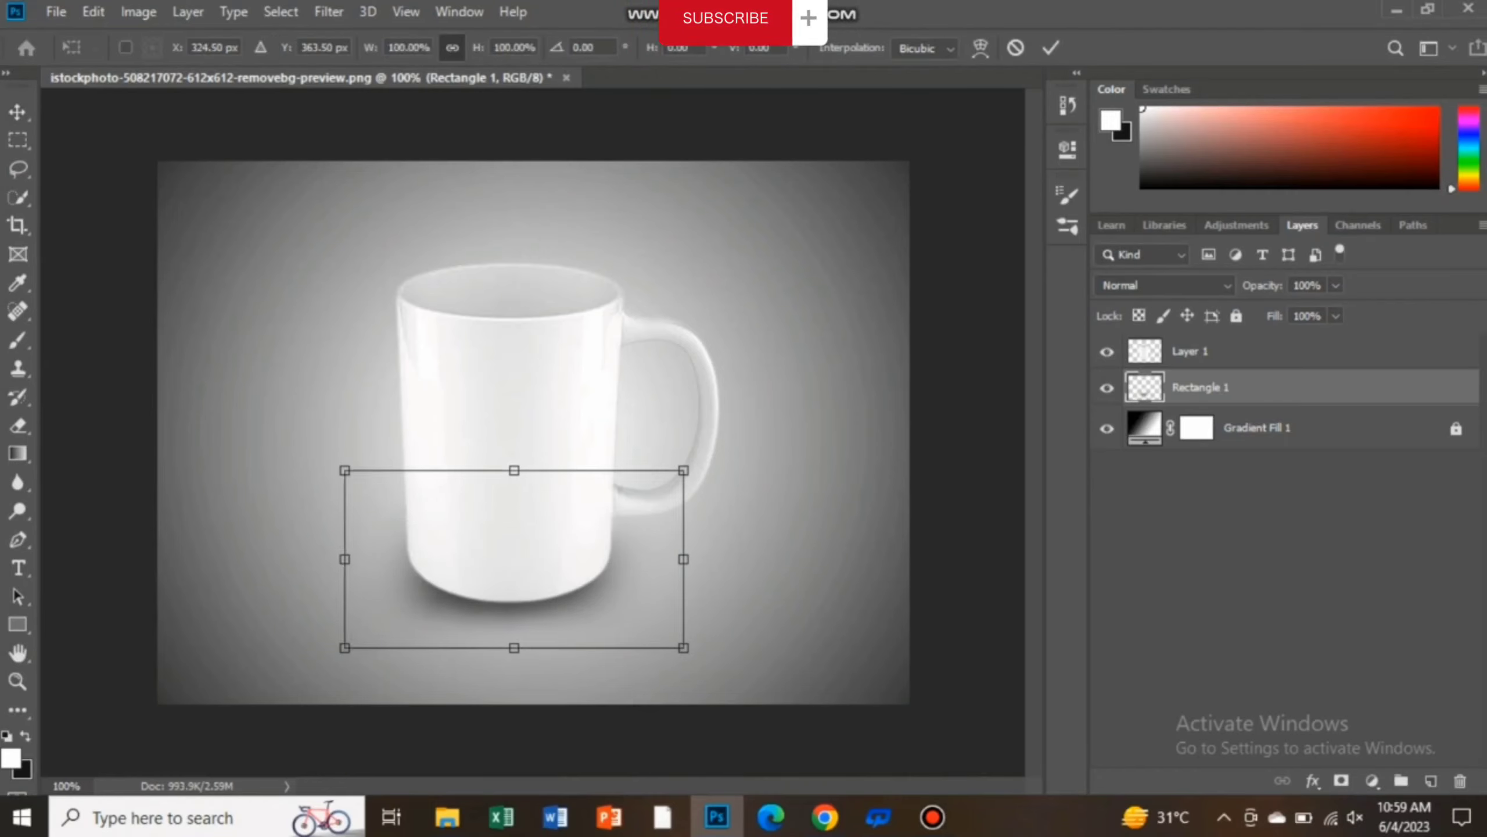
Step: Narrow the shadow to 96.12% width and nudge it into place under the mug base
drag(683, 559, 672, 557)
key(Right)
key(Right)
key(Right)
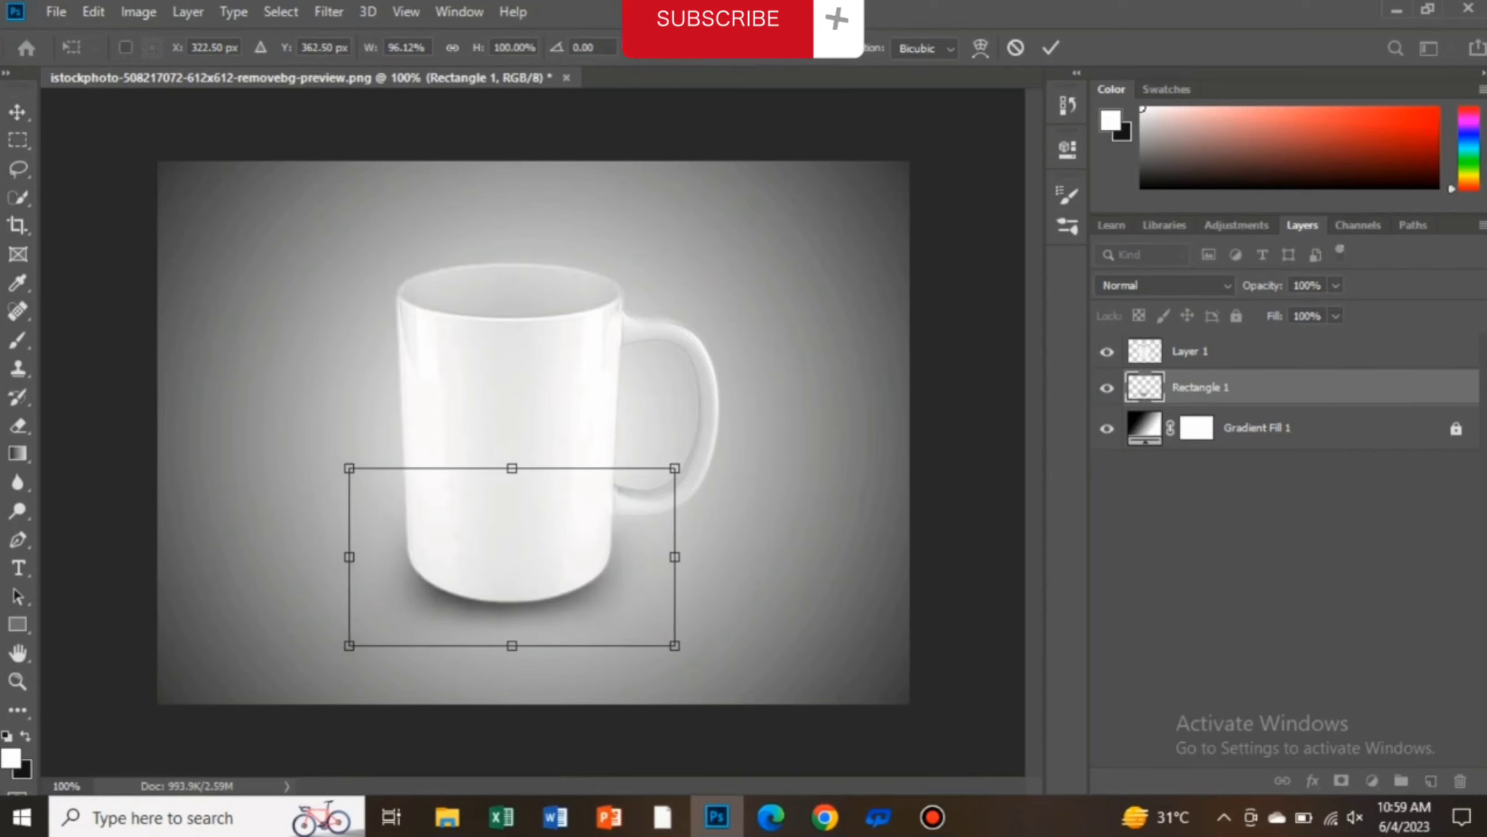
key(Down)
key(Down)
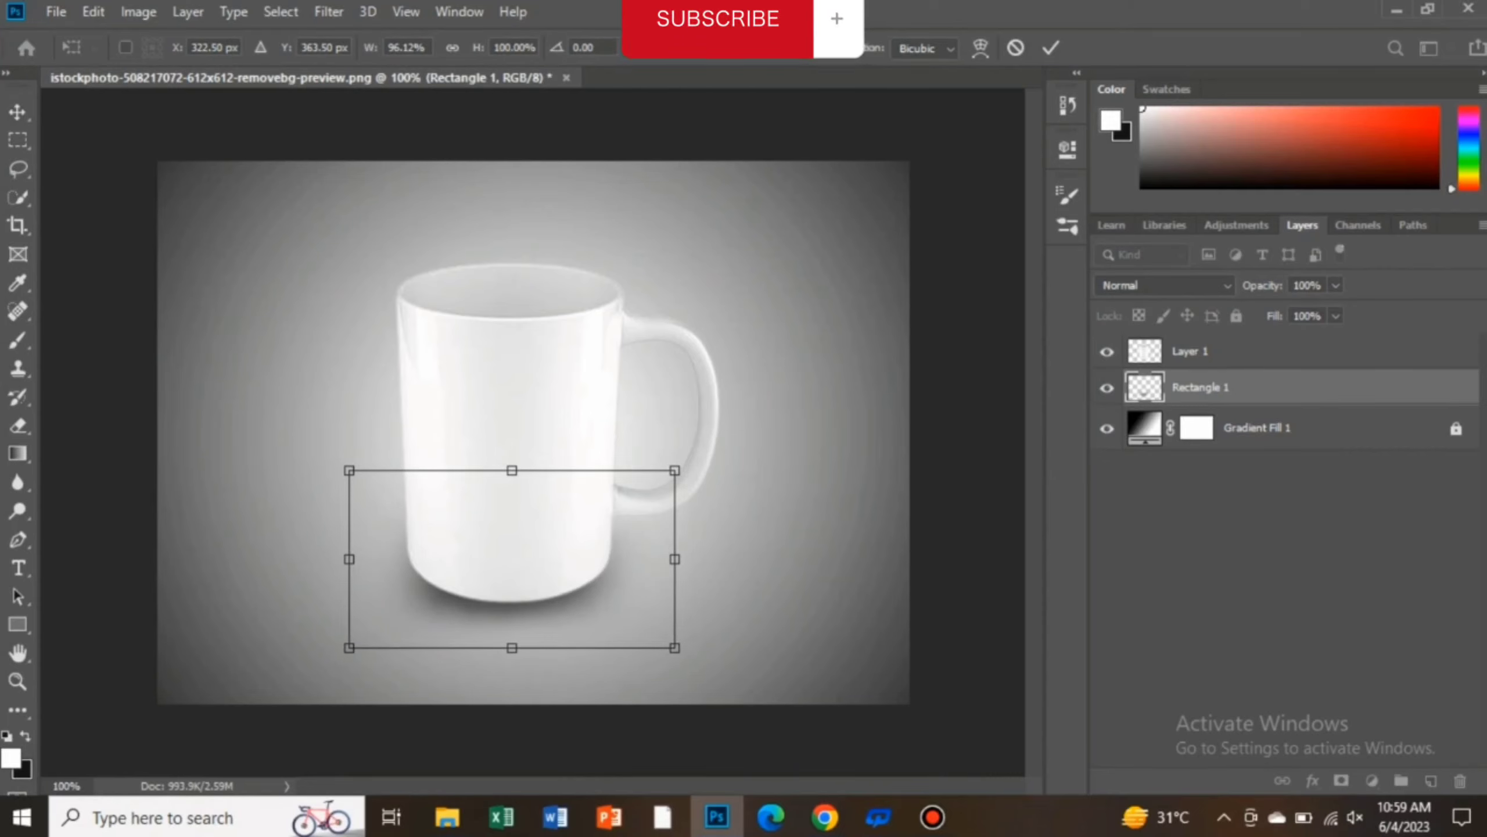
drag(349, 647, 351, 636)
key(Right)
key(Right)
key(Right)
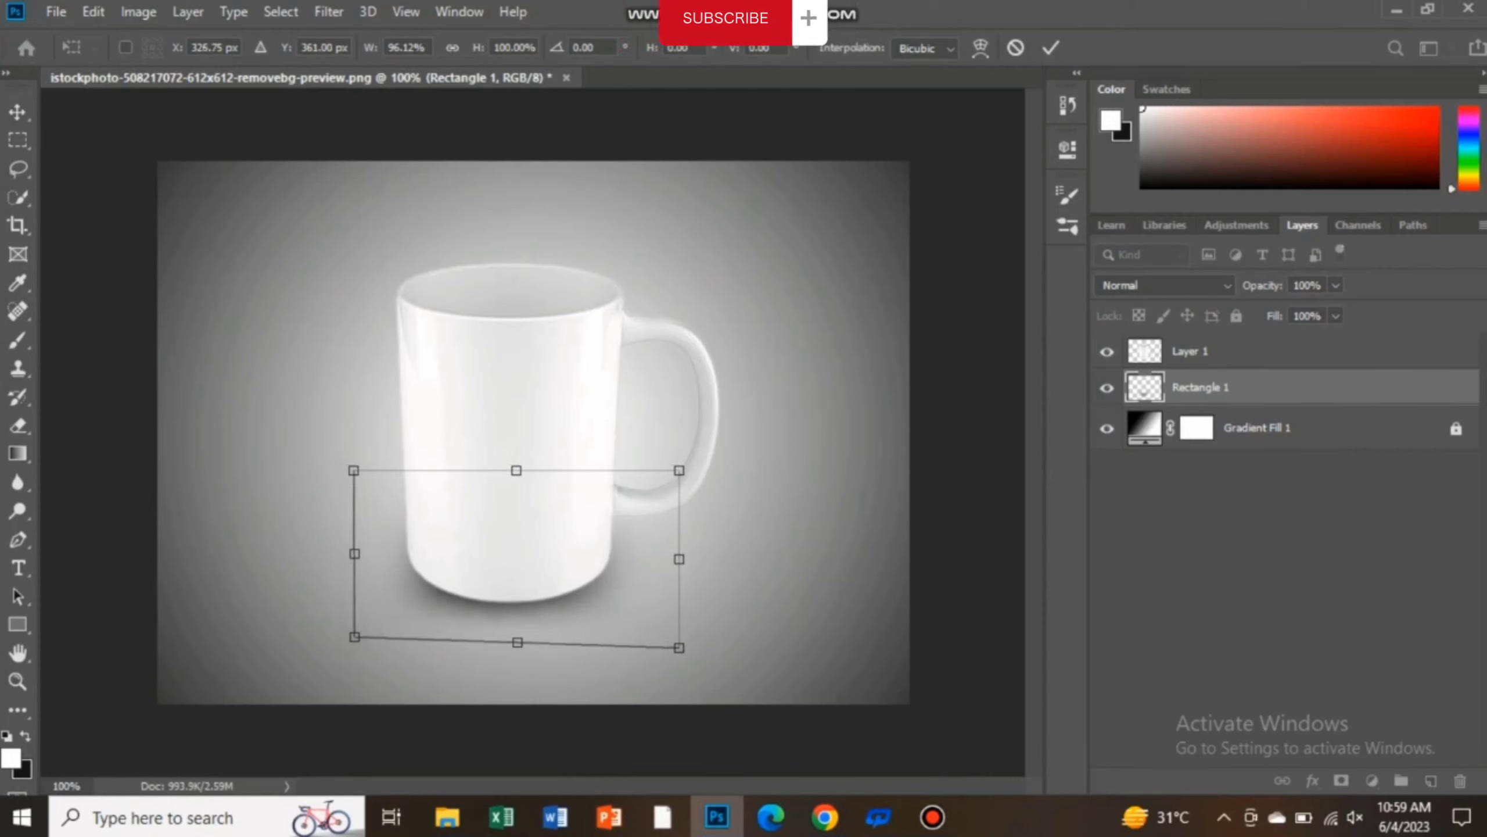
key(Return)
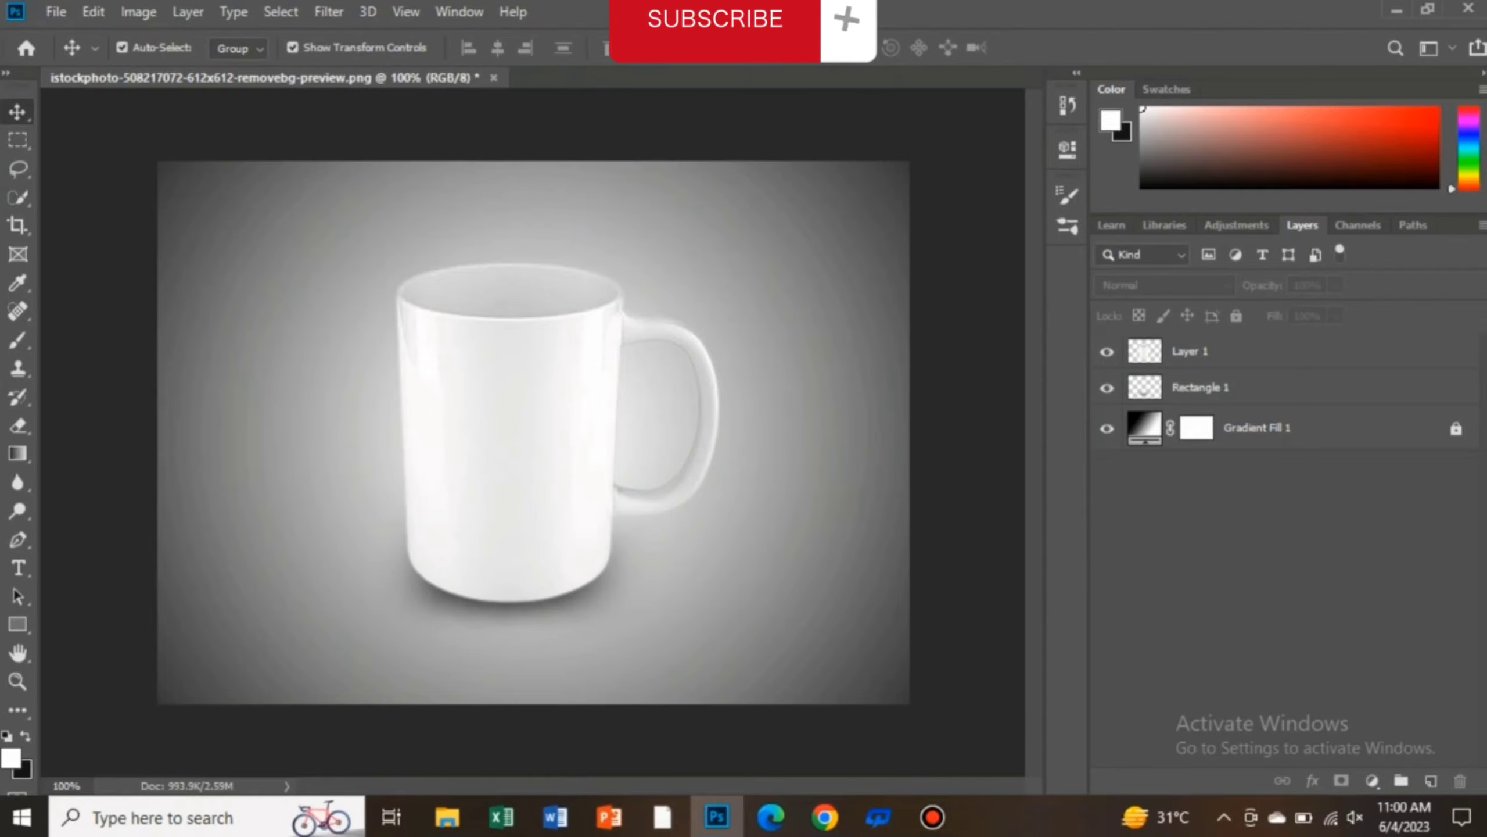
Step: Open the orange PNG, drag it into the mug document and scale it to about 86%
key(alt+f)
key(o)
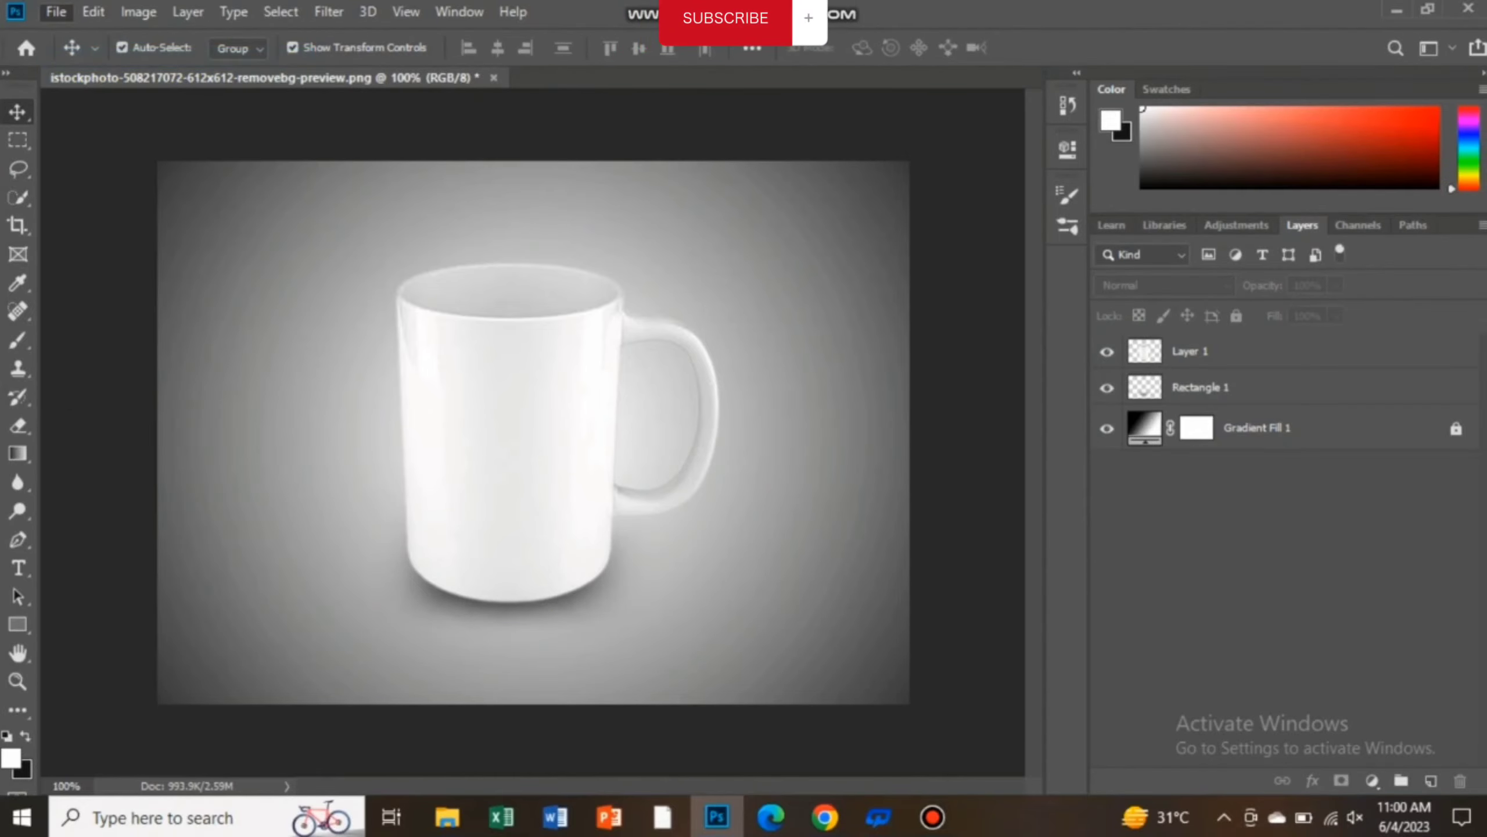
key(Down)
key(Return)
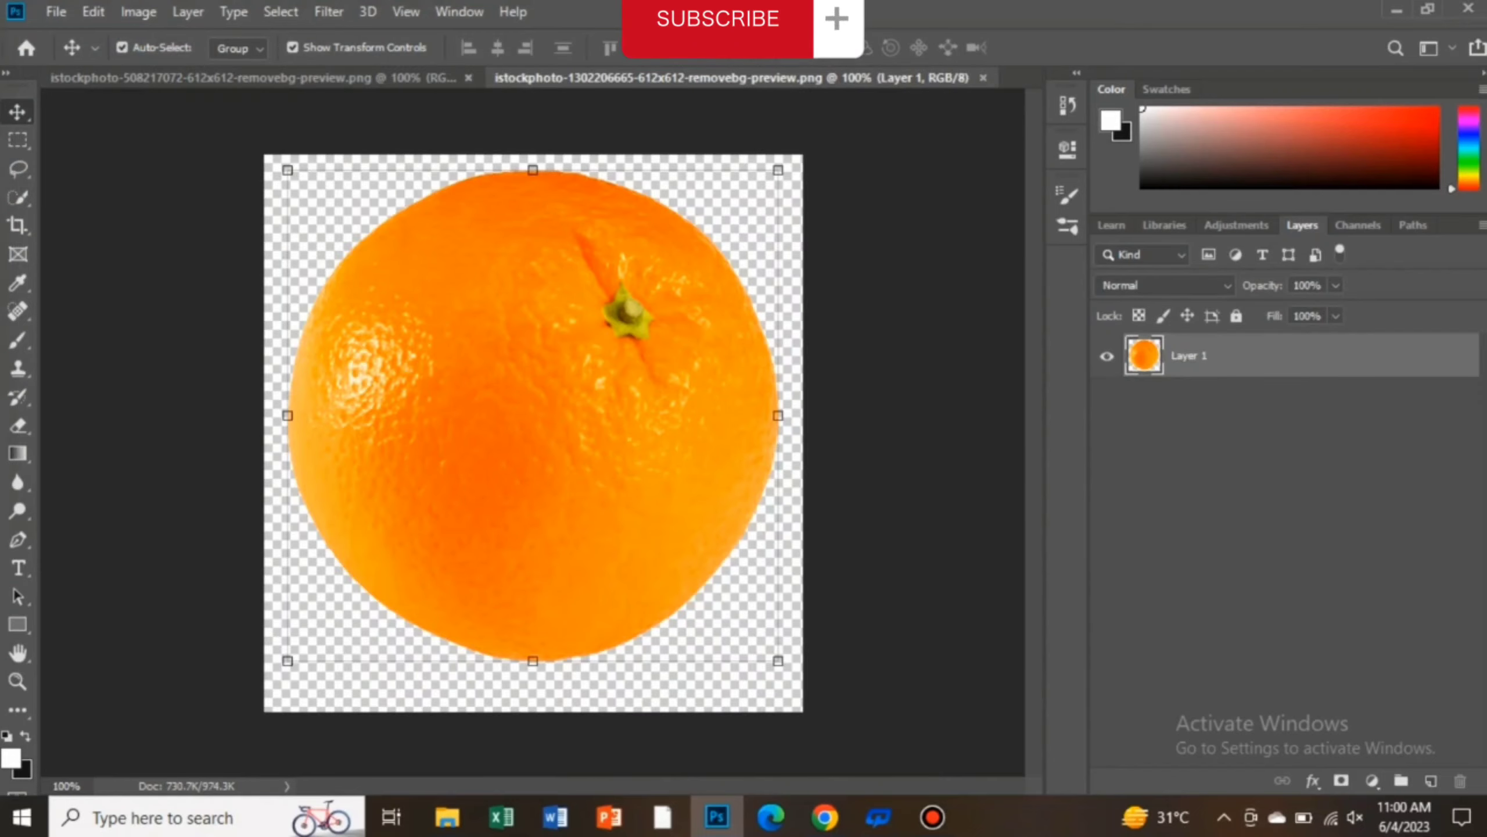
mouse_move(761, 586)
mouse_down()
mouse_move(538, 476)
mouse_move(571, 399)
mouse_up()
key(ctrl+t)
mouse_move(763, 648)
mouse_down()
mouse_move(697, 637)
mouse_move(671, 596)
mouse_move(744, 668)
mouse_up()
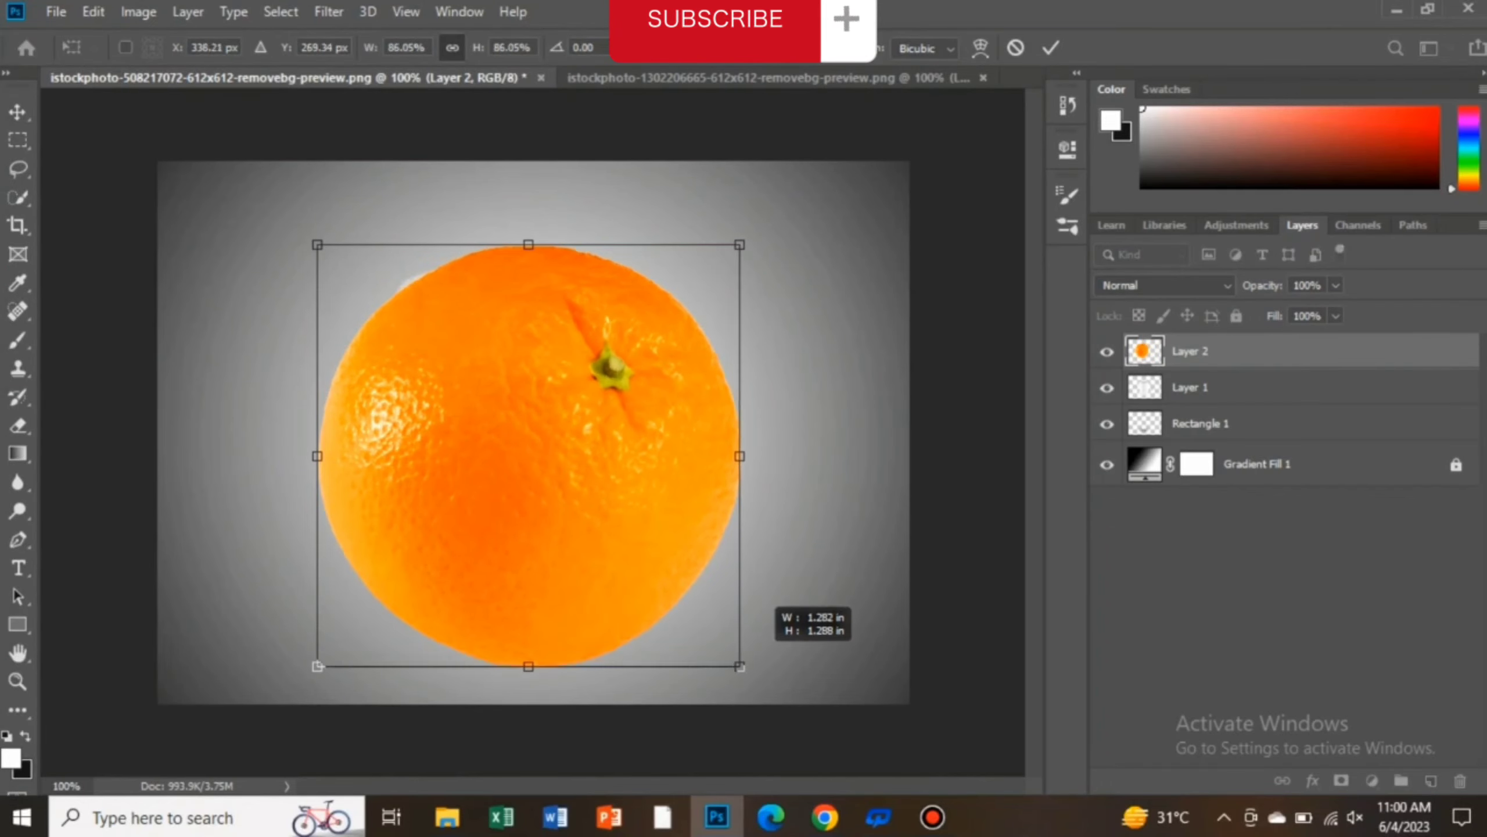
drag(566, 525, 573, 503)
key(Return)
Step: Clip the orange layer to the mug with Create Clipping Mask and reposition the peel
right_click(1195, 351)
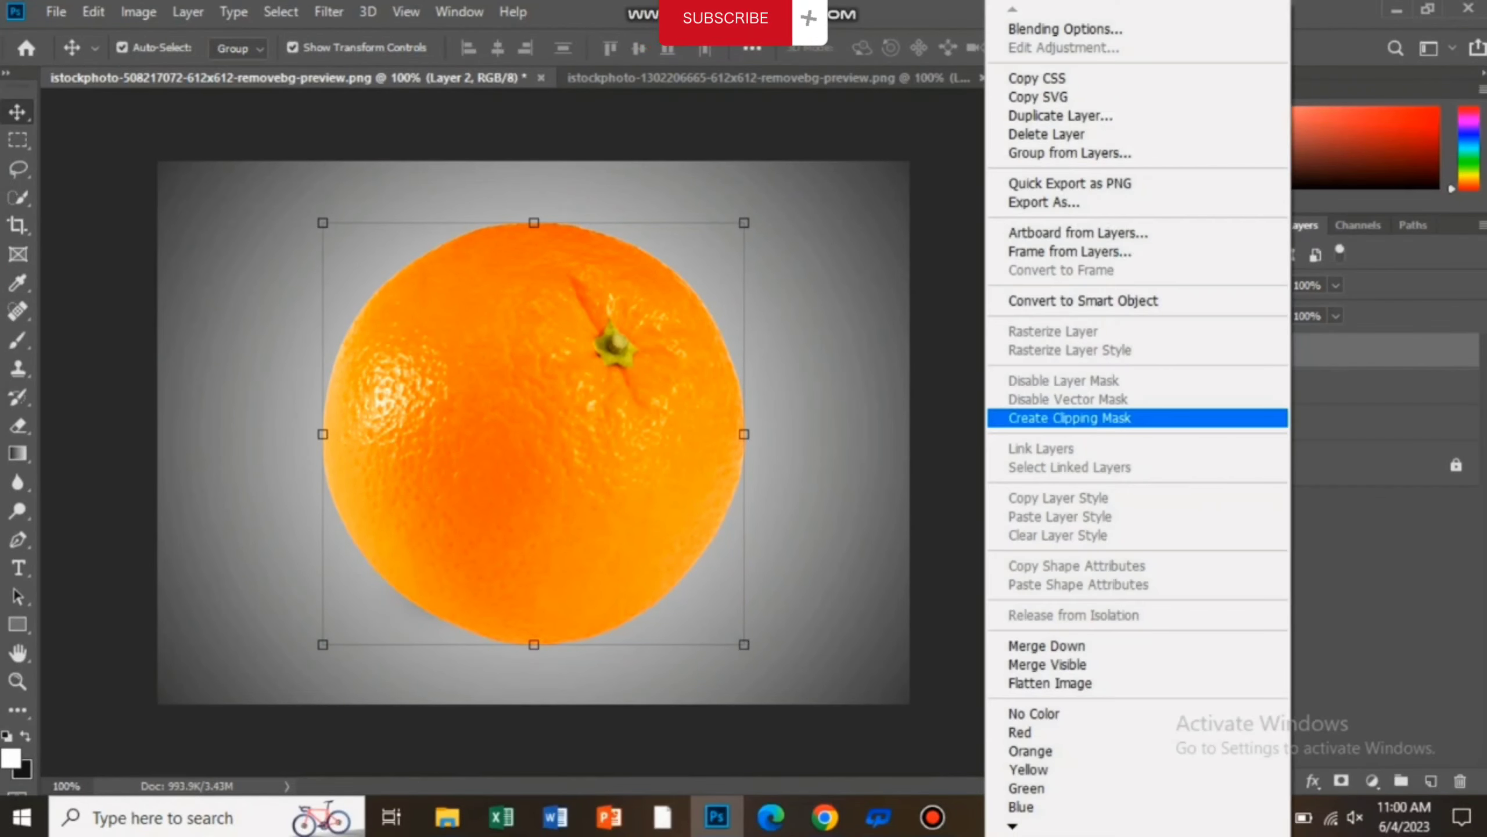
click(1259, 418)
drag(547, 381, 533, 380)
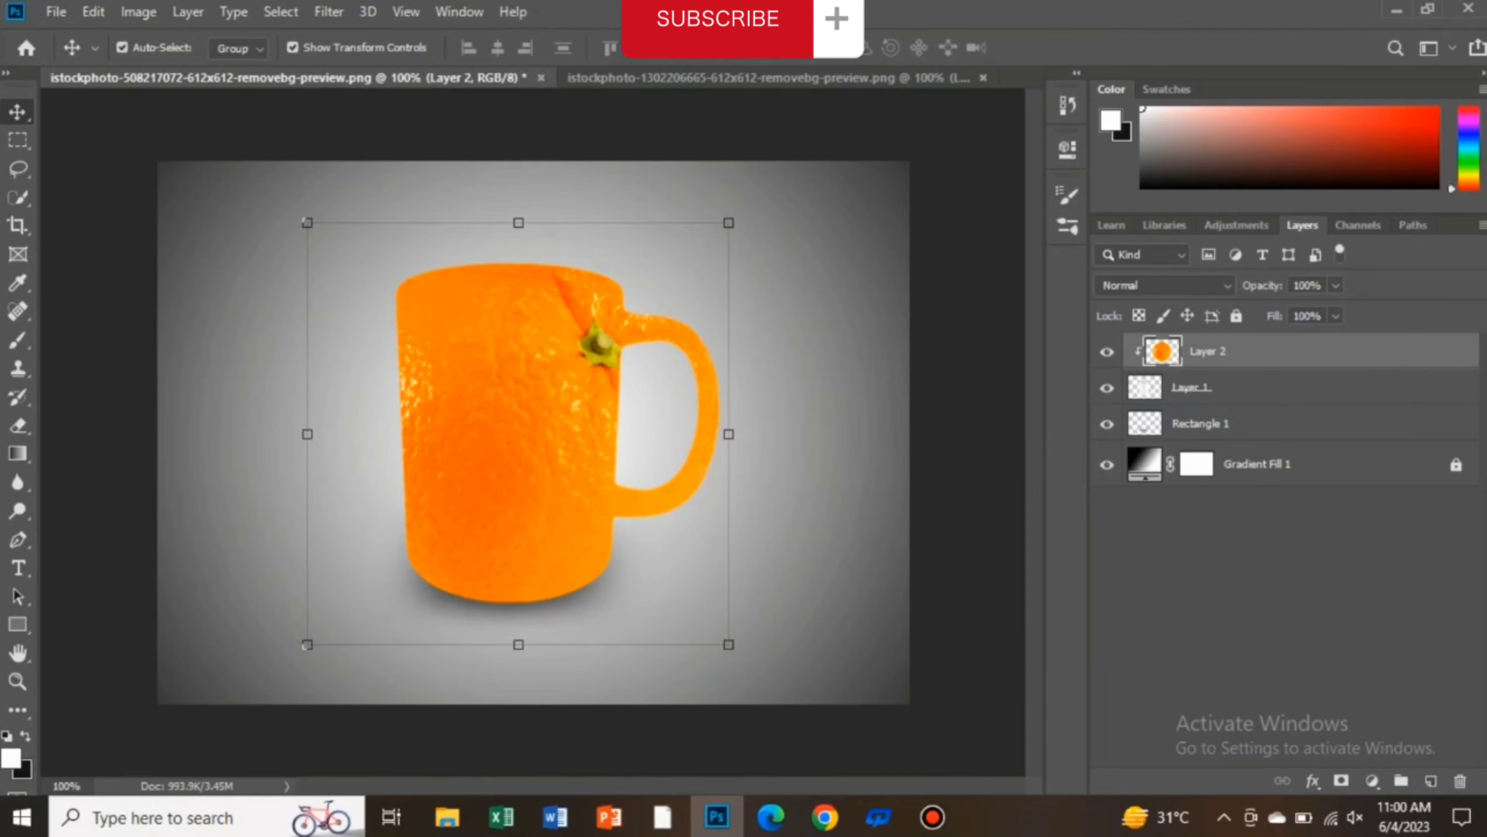
key(ctrl+plus)
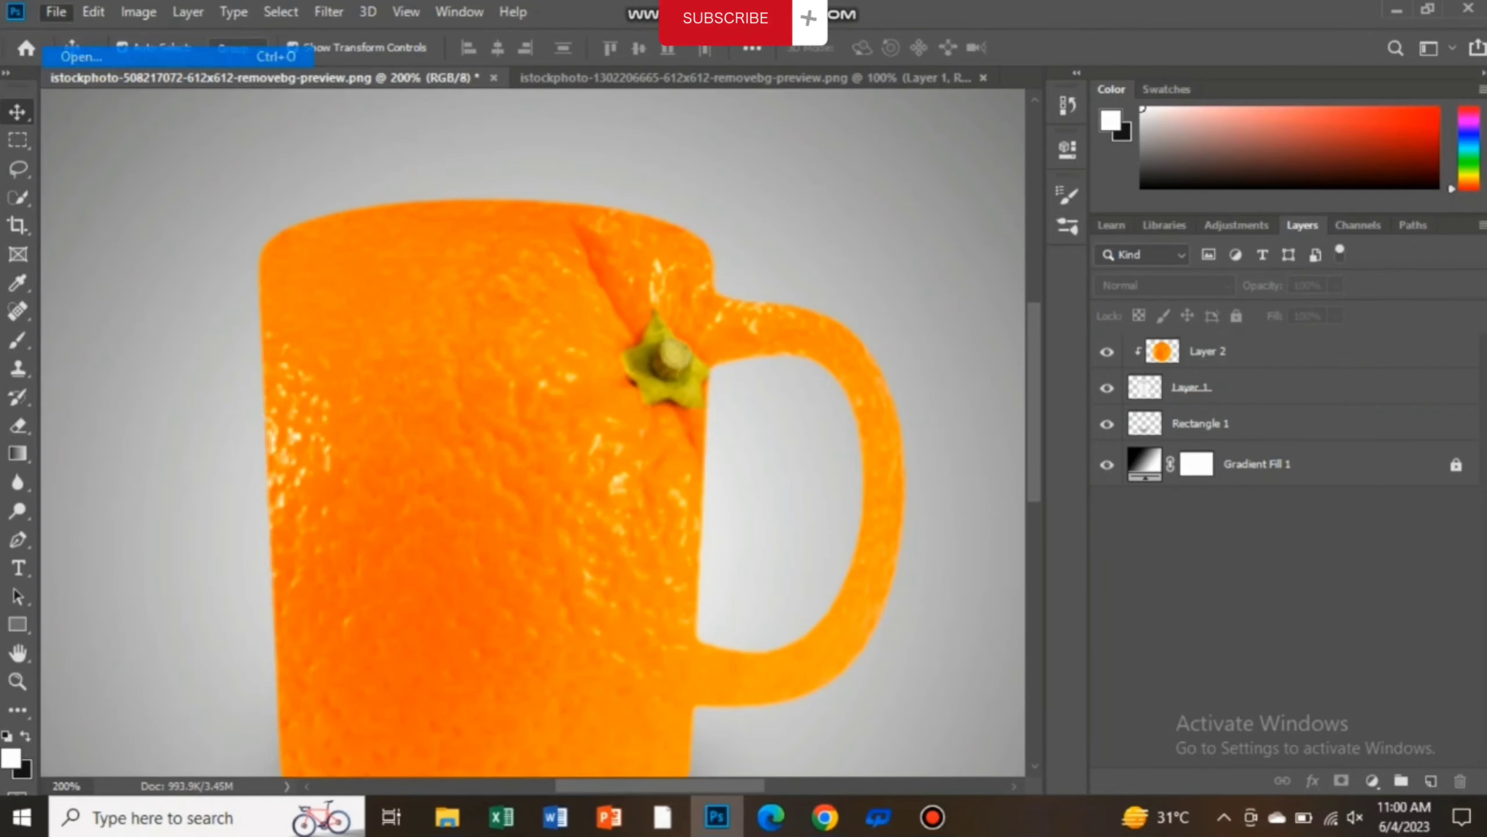
key(ctrl+o)
Step: Open the watermelon PNG and drag it into the mug document
click(332, 293)
key(Return)
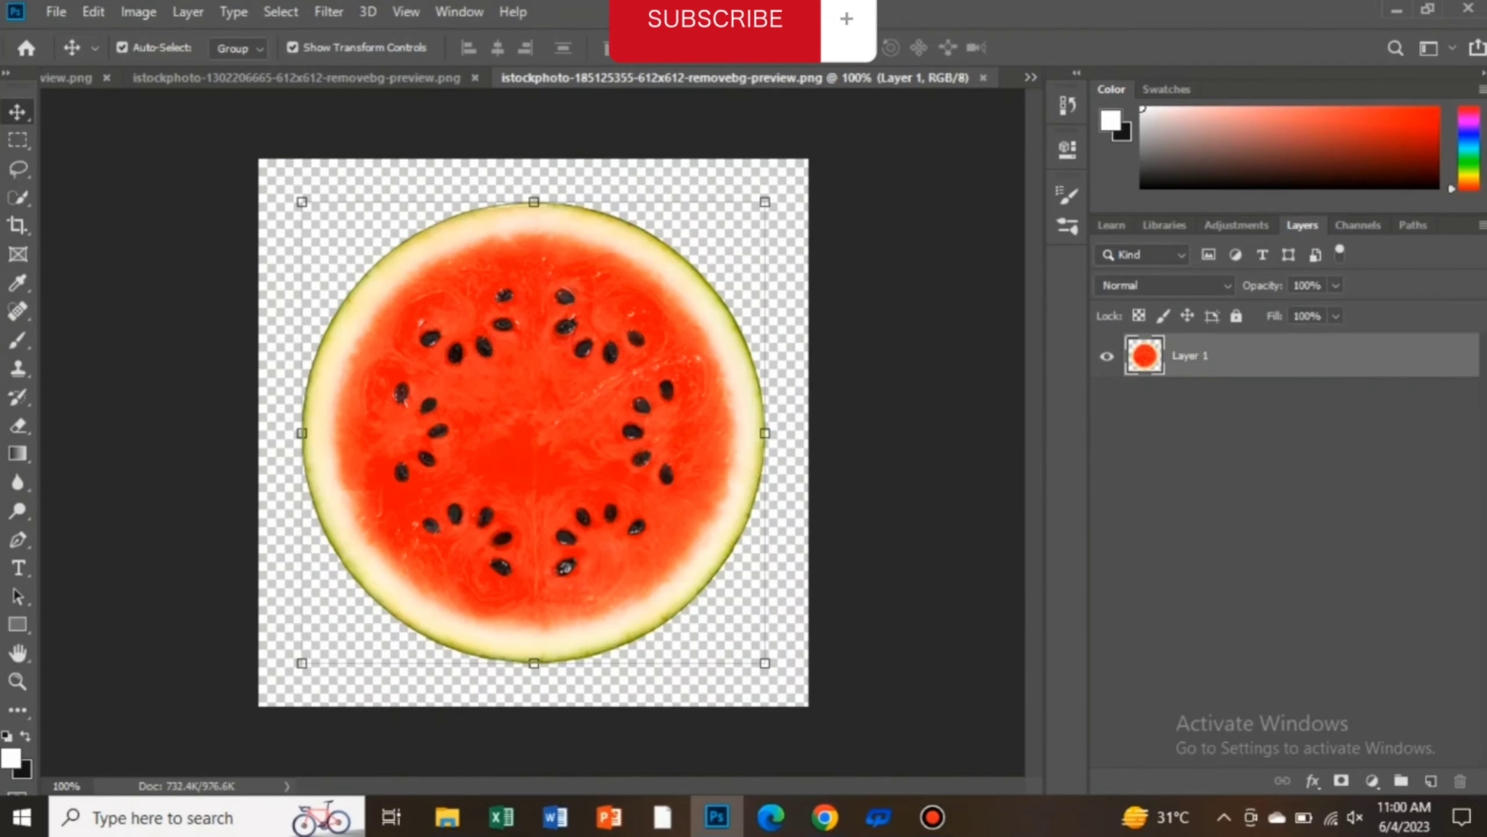
drag(531, 372, 515, 434)
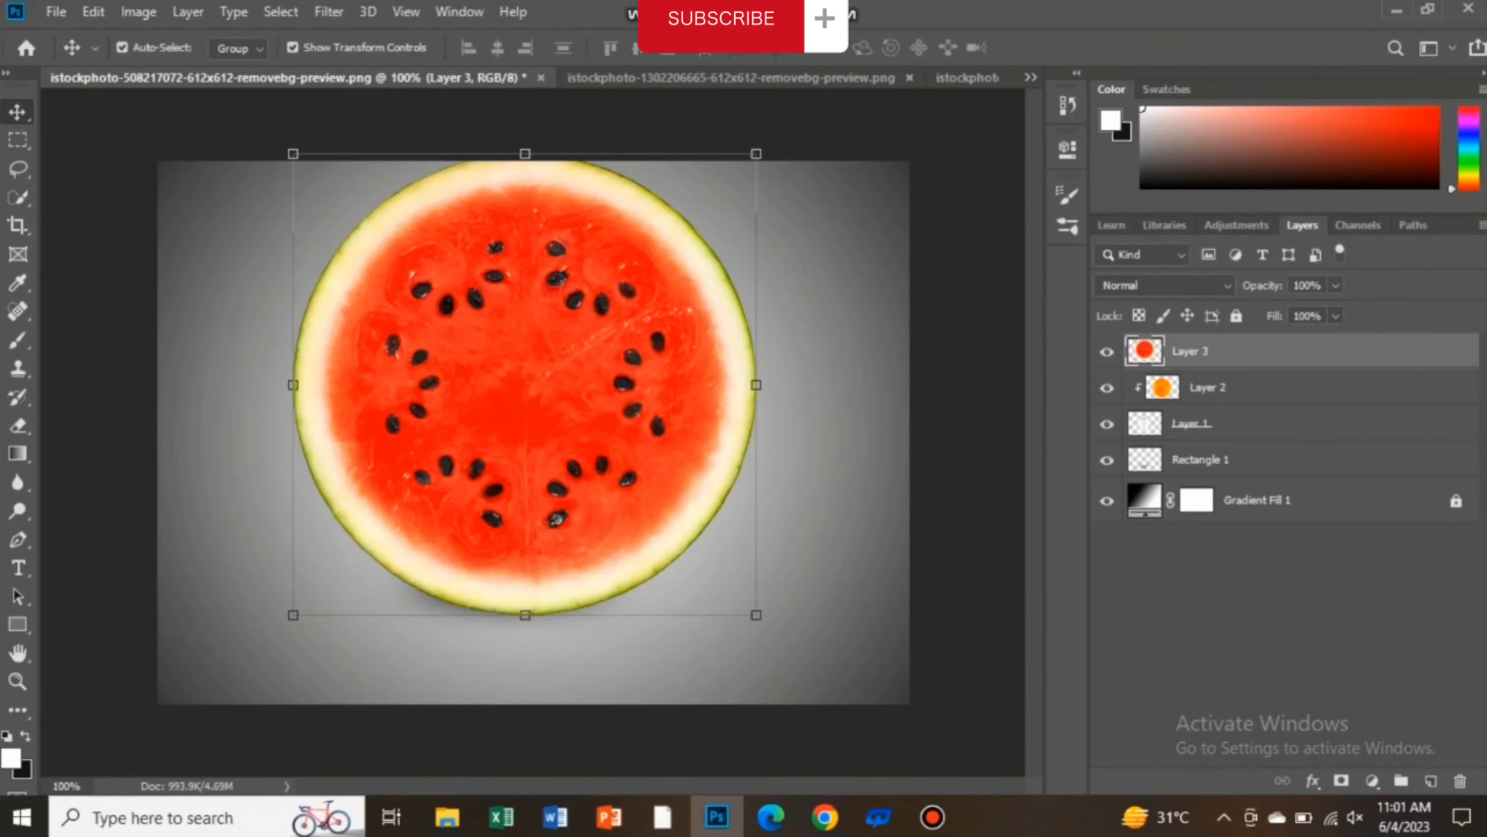
Step: Shrink, widen and flatten the watermelon into an ellipse sitting on the mug's rim
drag(756, 153, 498, 398)
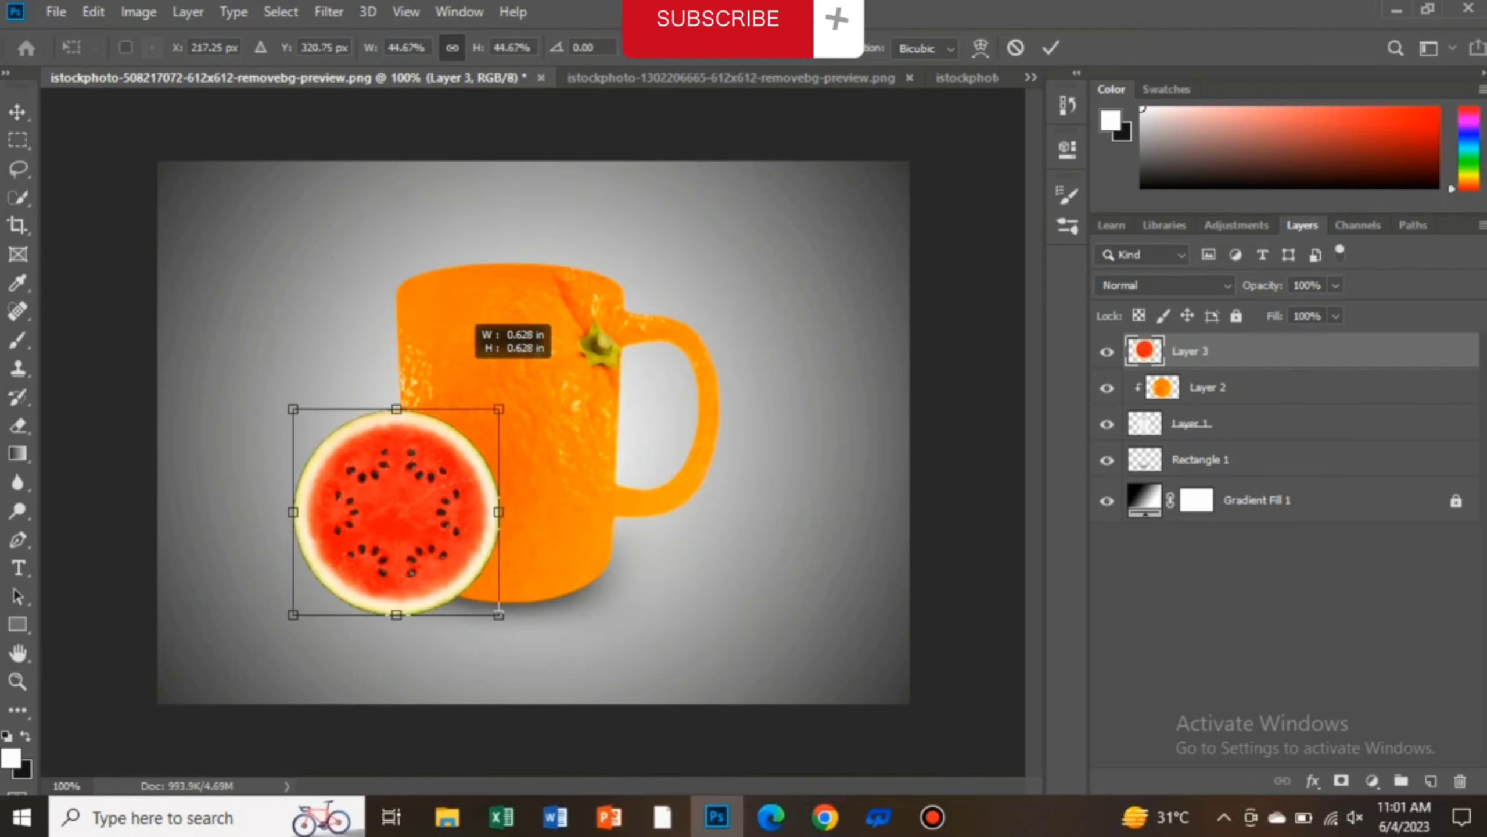
drag(398, 506, 504, 279)
drag(613, 278, 624, 279)
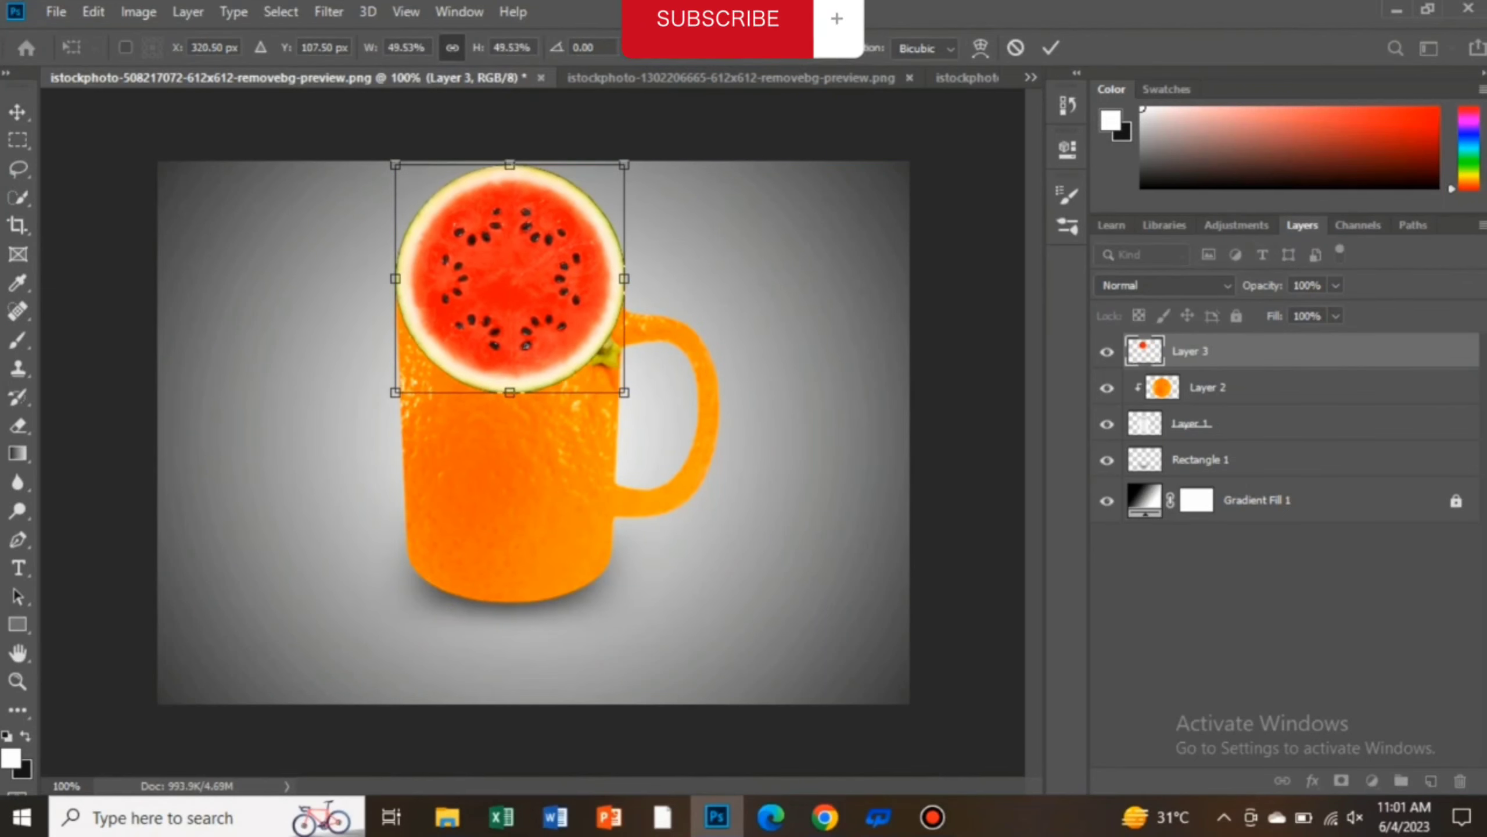
drag(510, 165, 509, 310)
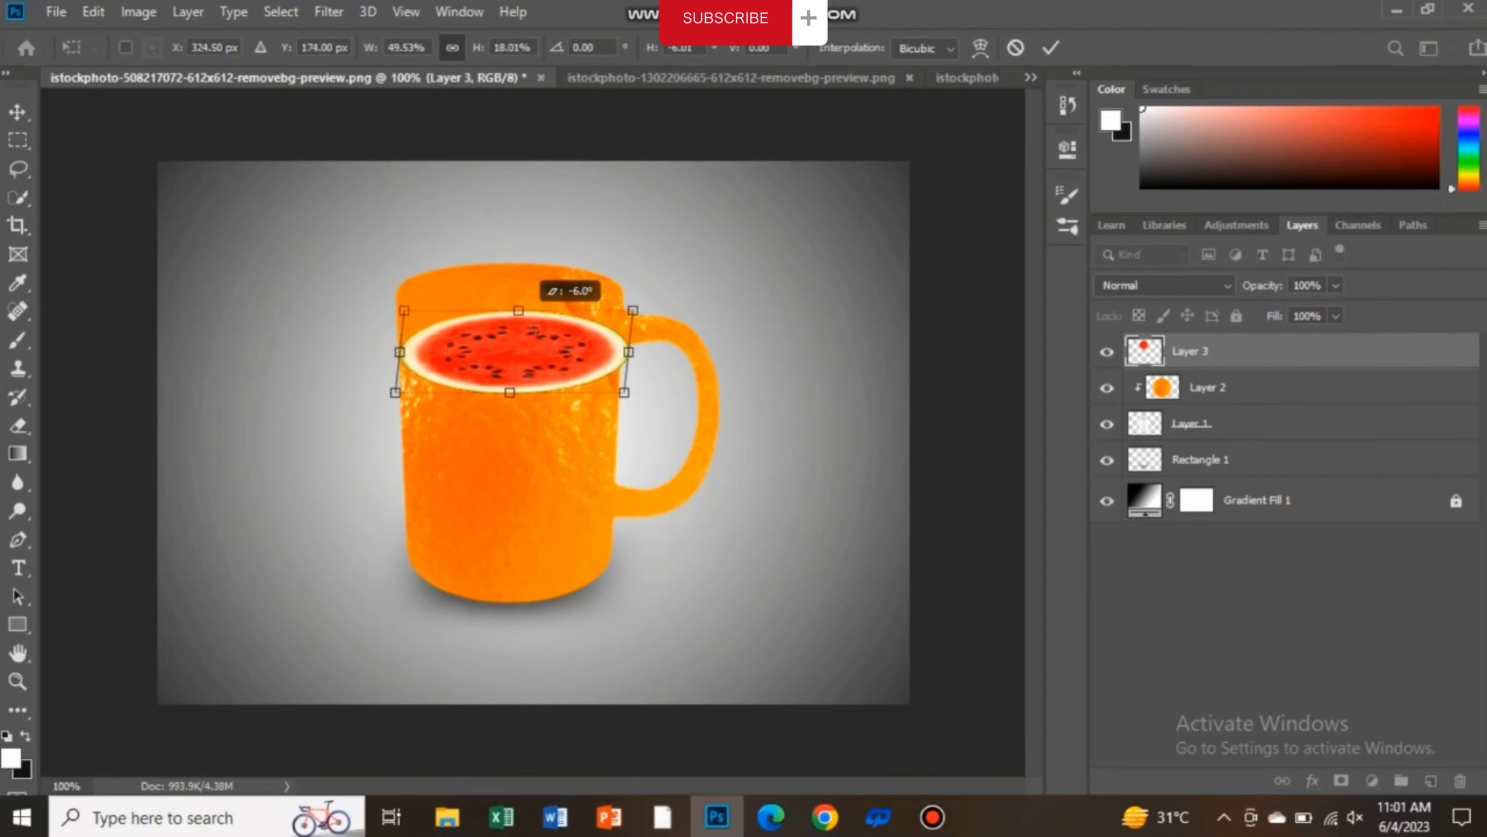
key(ctrl+plus)
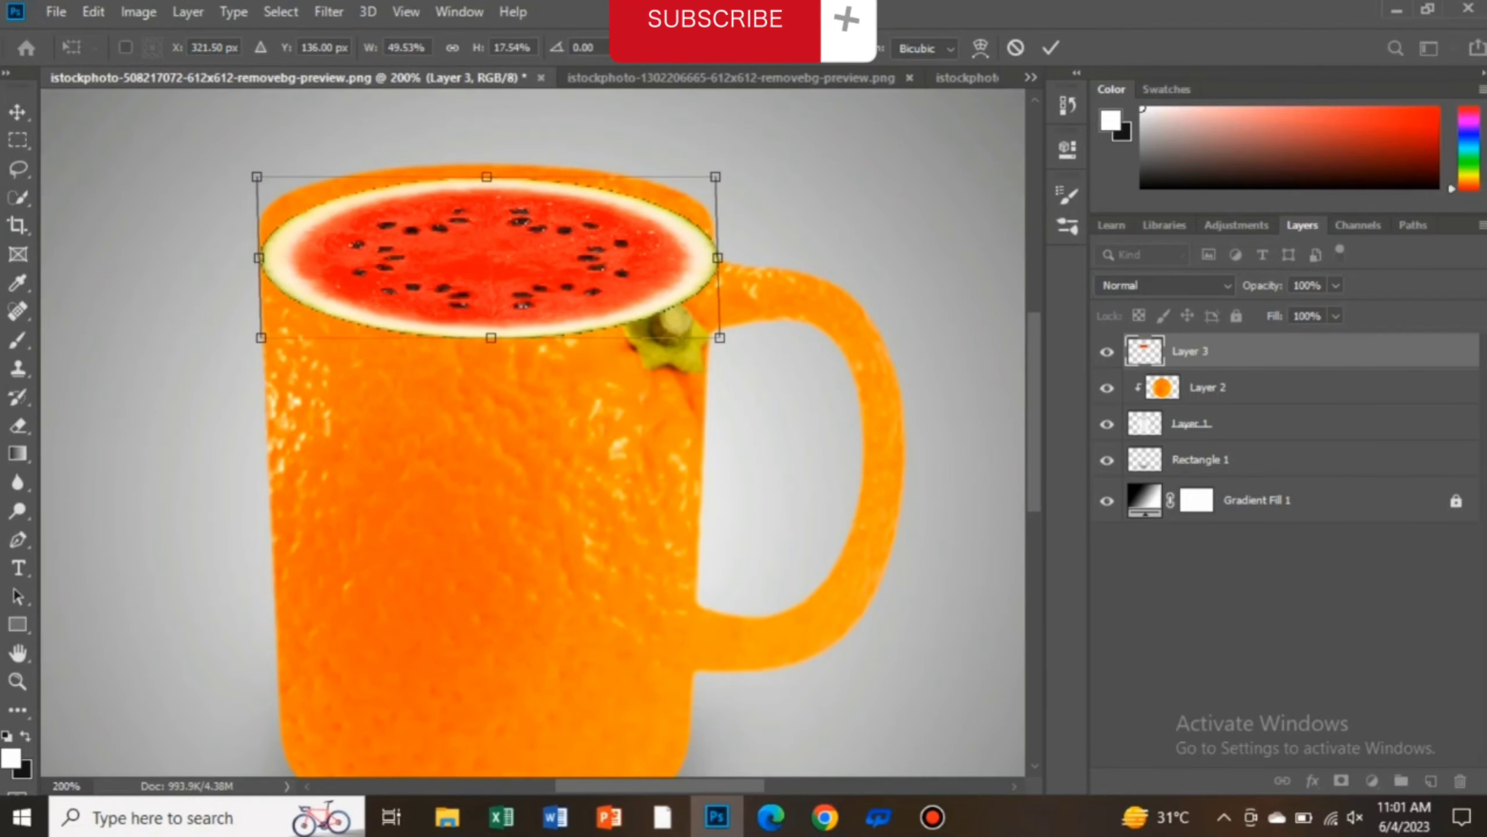
drag(509, 275, 525, 191)
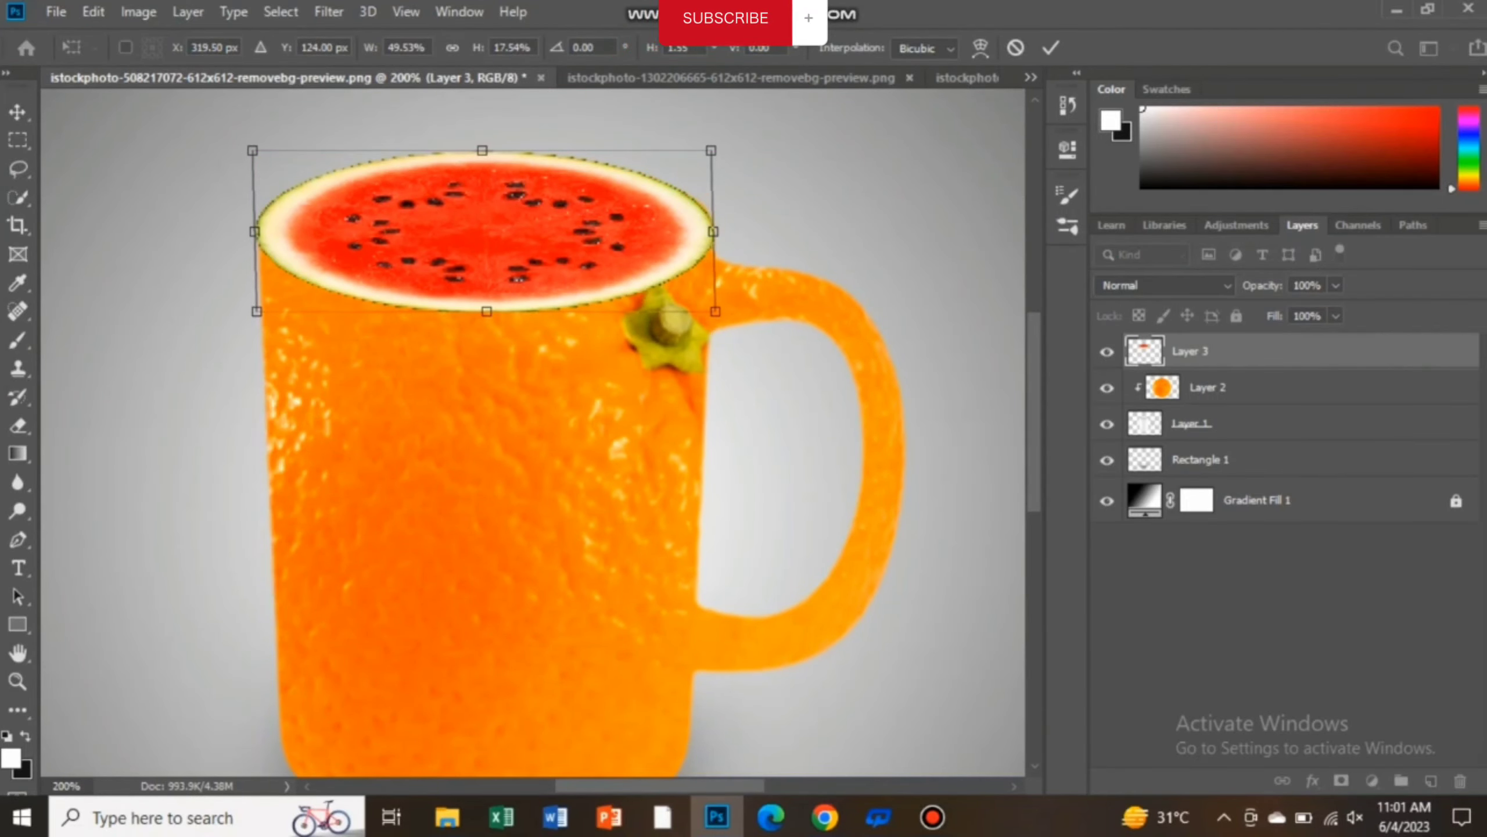
mouse_move(486, 310)
mouse_down()
mouse_move(515, 197)
mouse_move(482, 265)
mouse_up()
Step: Lower the orange peel layer's opacity to see the rim
click(1208, 388)
click(1336, 285)
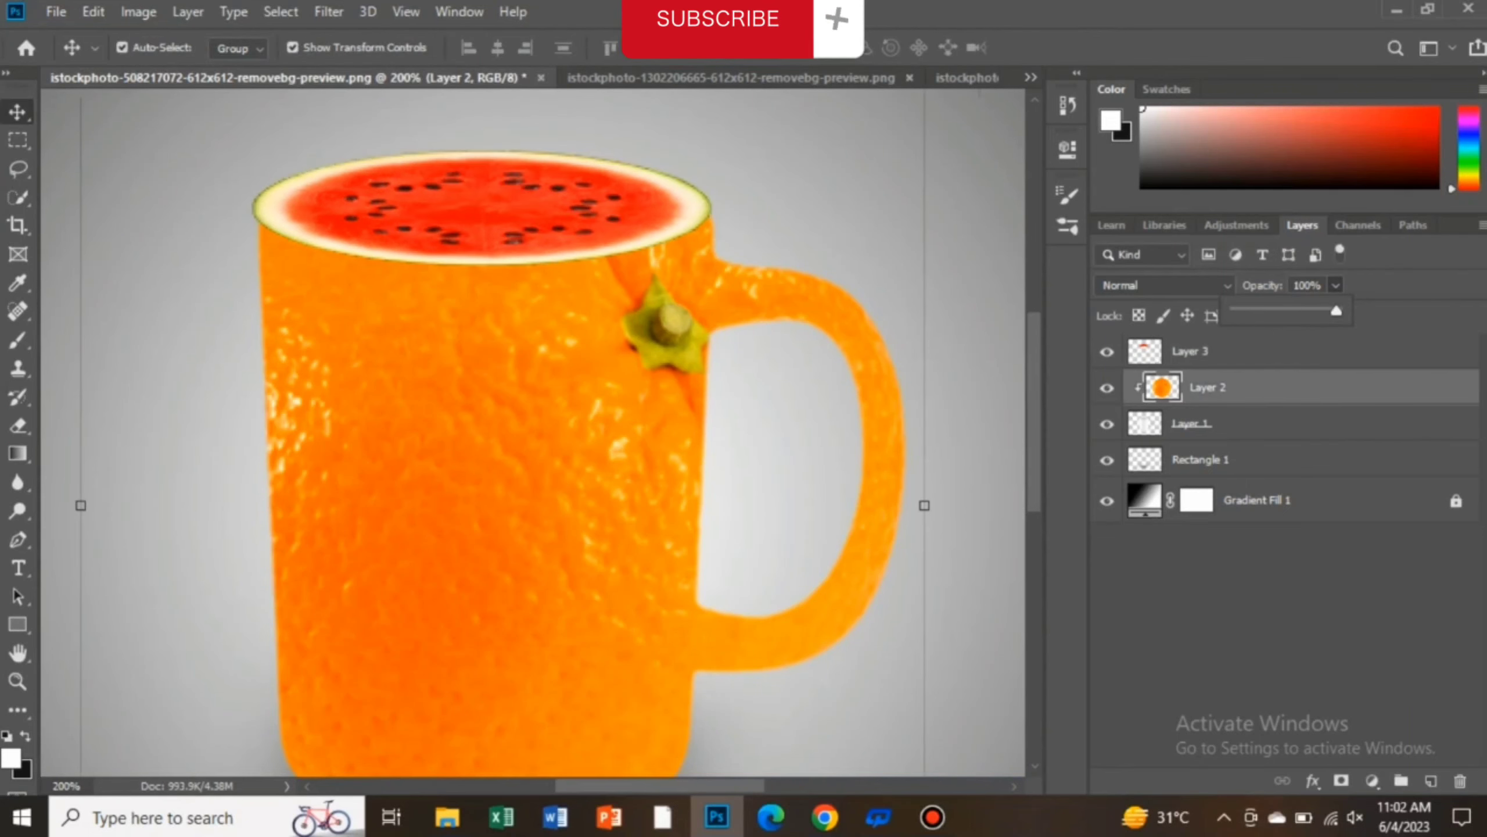
click(1189, 350)
Step: Skew and resize the watermelon to 96.56% width and 111.32% height on the rim
key(ctrl+t)
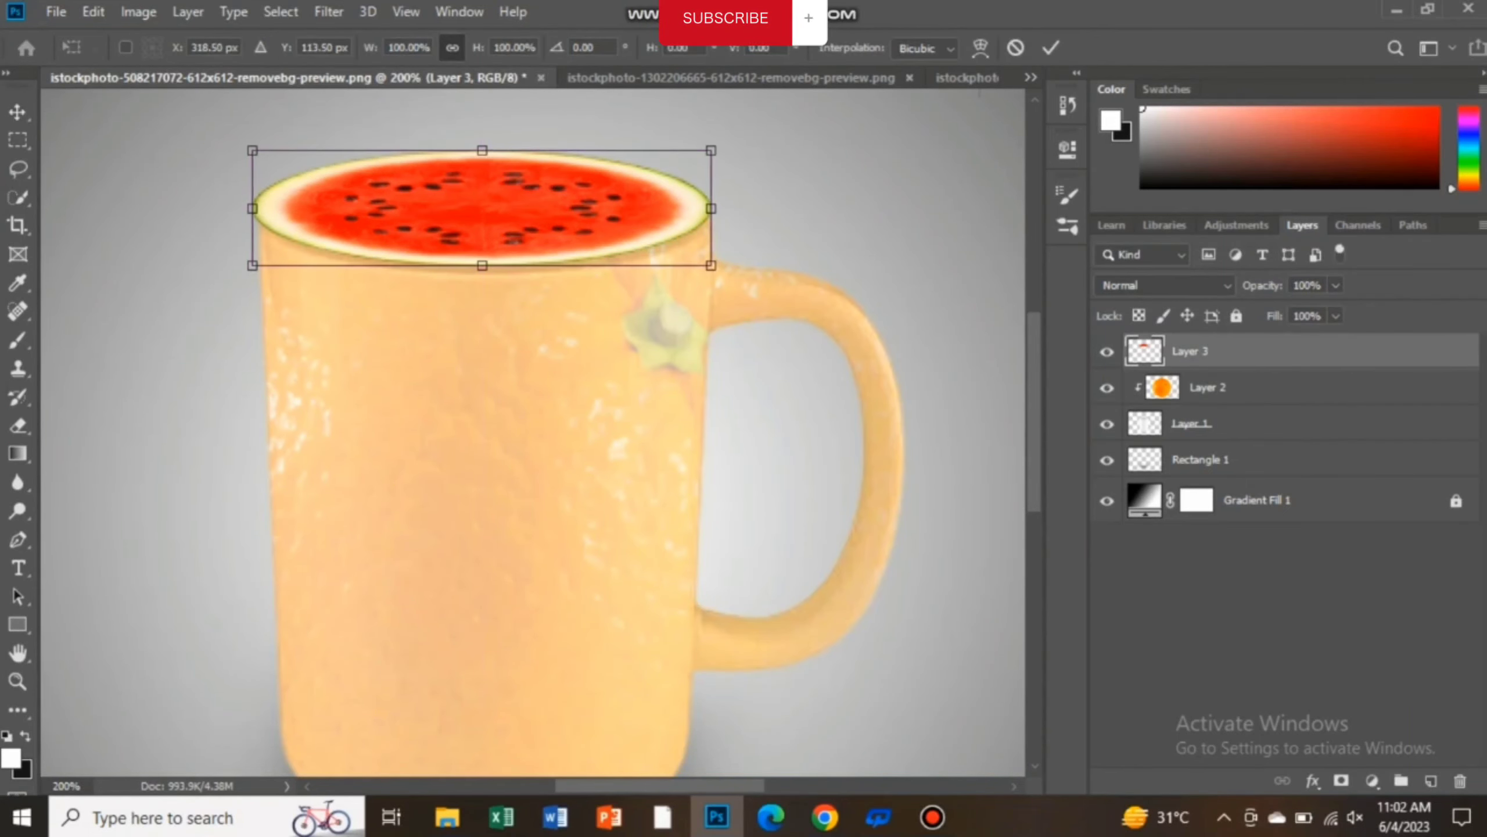
drag(481, 267, 481, 278)
drag(252, 215, 260, 217)
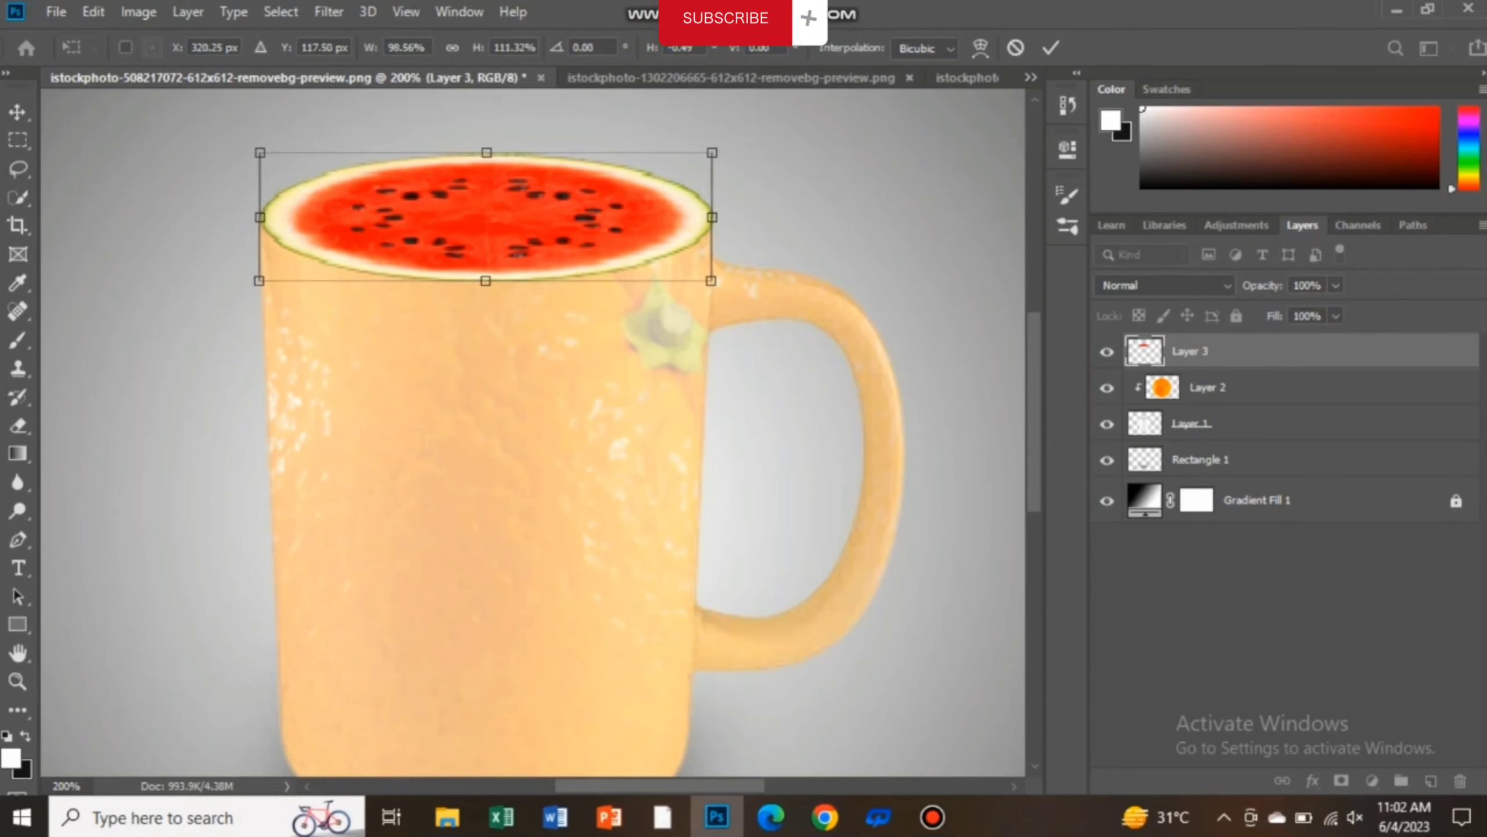
click(1051, 48)
key(ctrl+t)
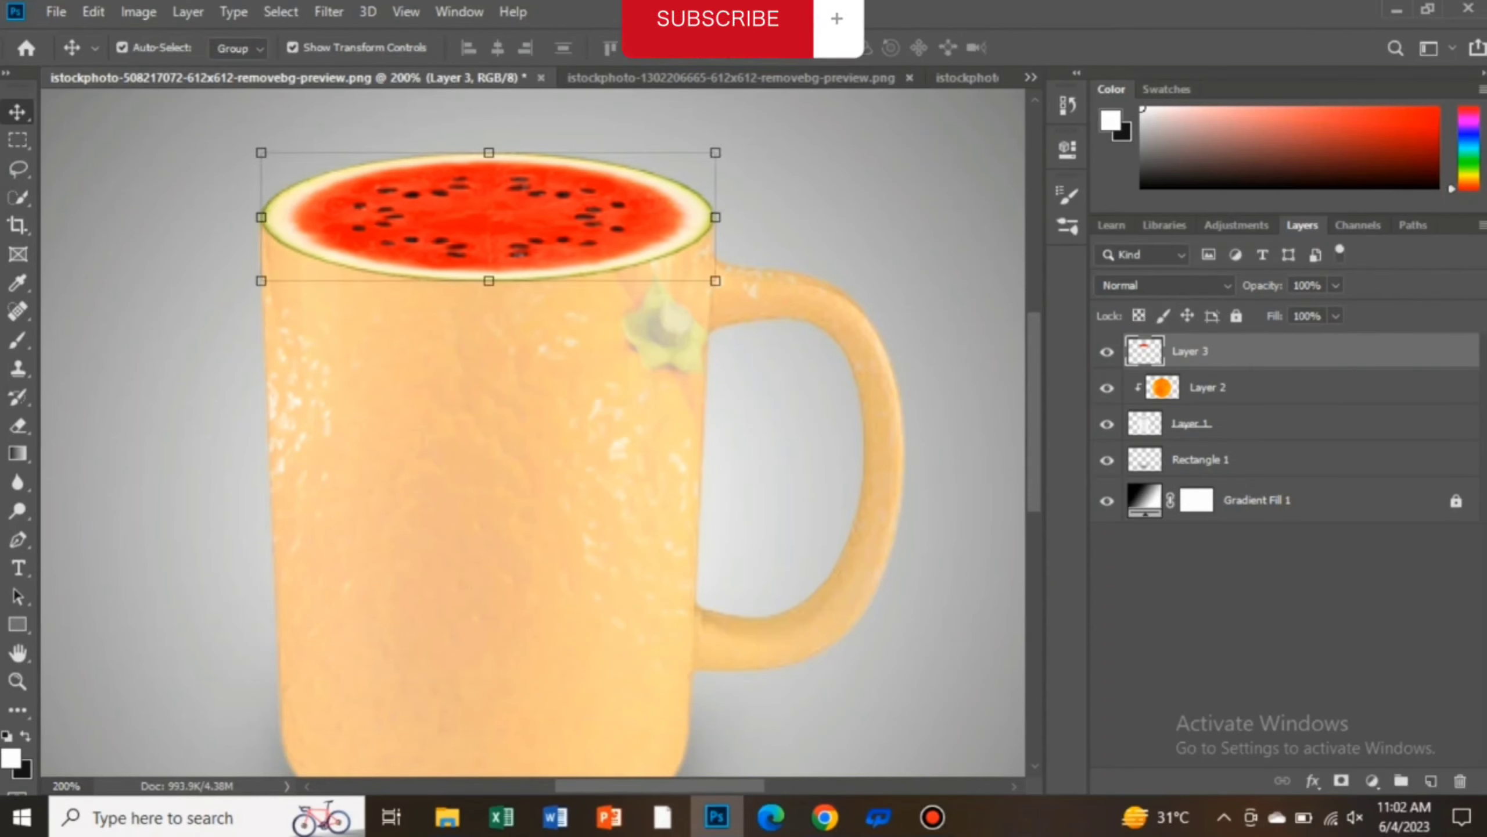
key(Return)
Step: Restore the orange peel layer to 100% opacity and view the image at 100%
click(1289, 586)
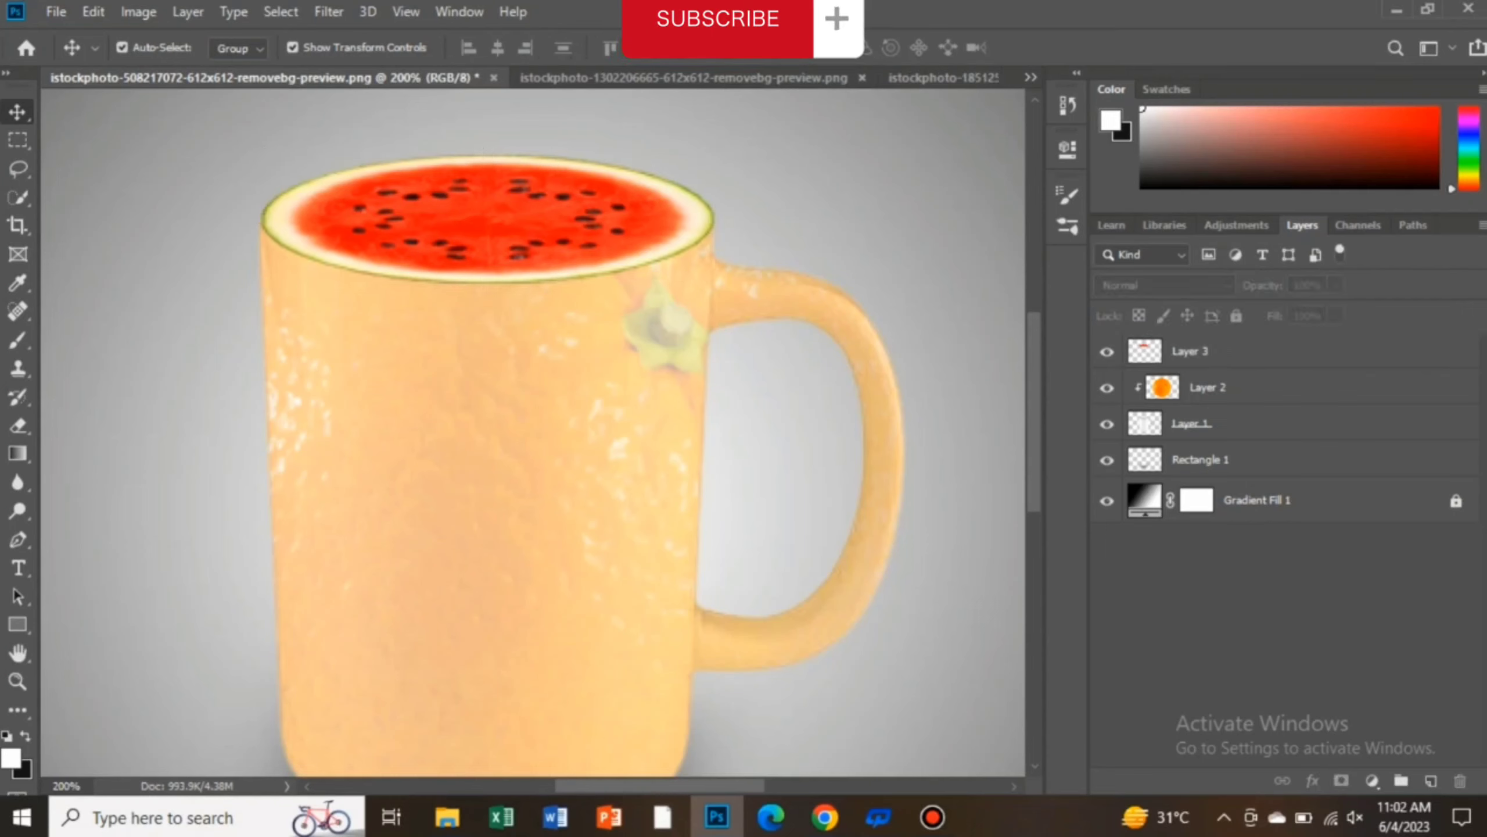
click(1206, 387)
key(0)
click(1288, 585)
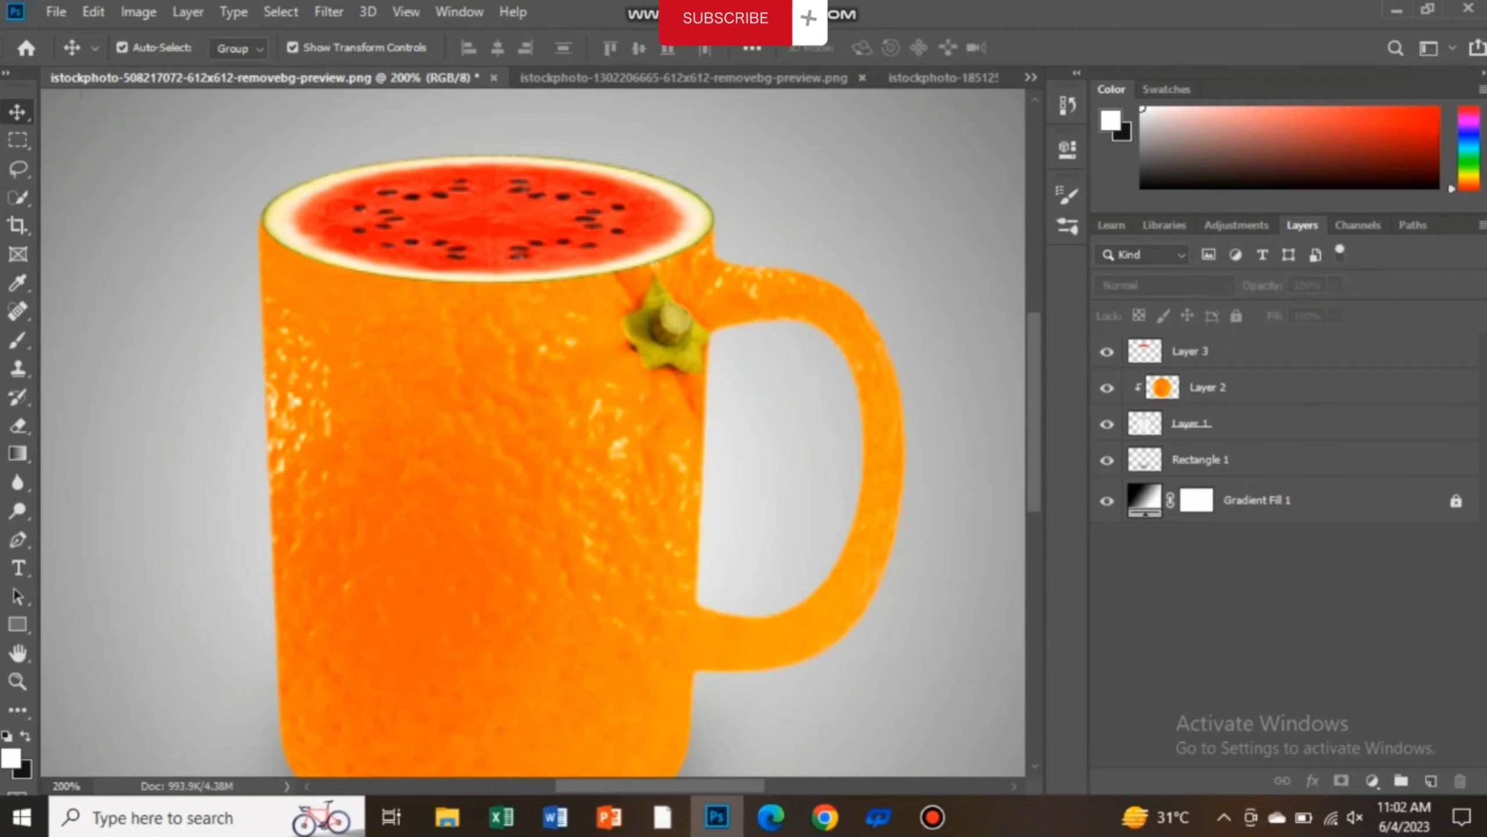
key(ctrl+0)
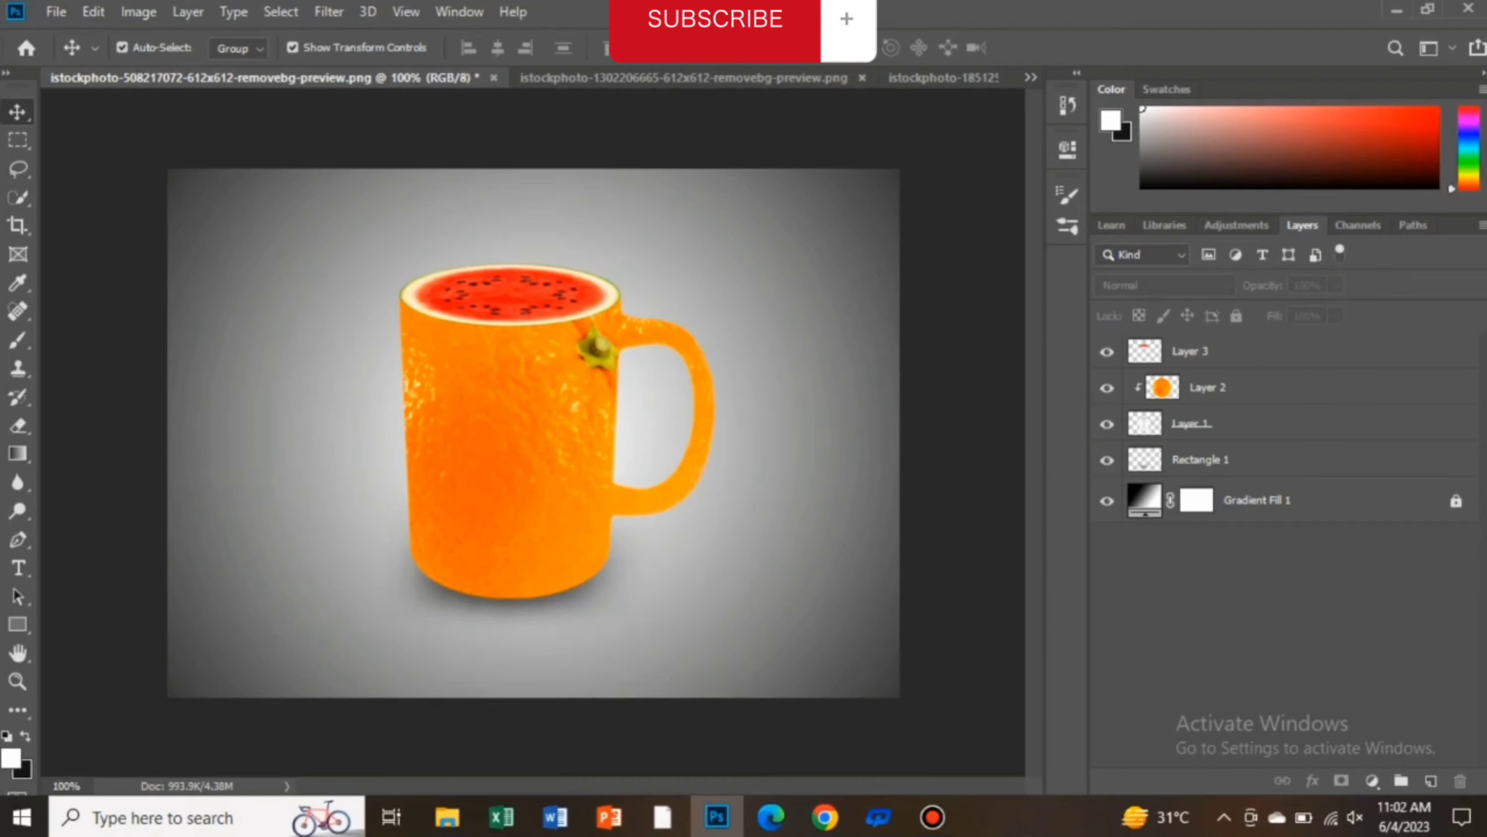
key(ctrl+1)
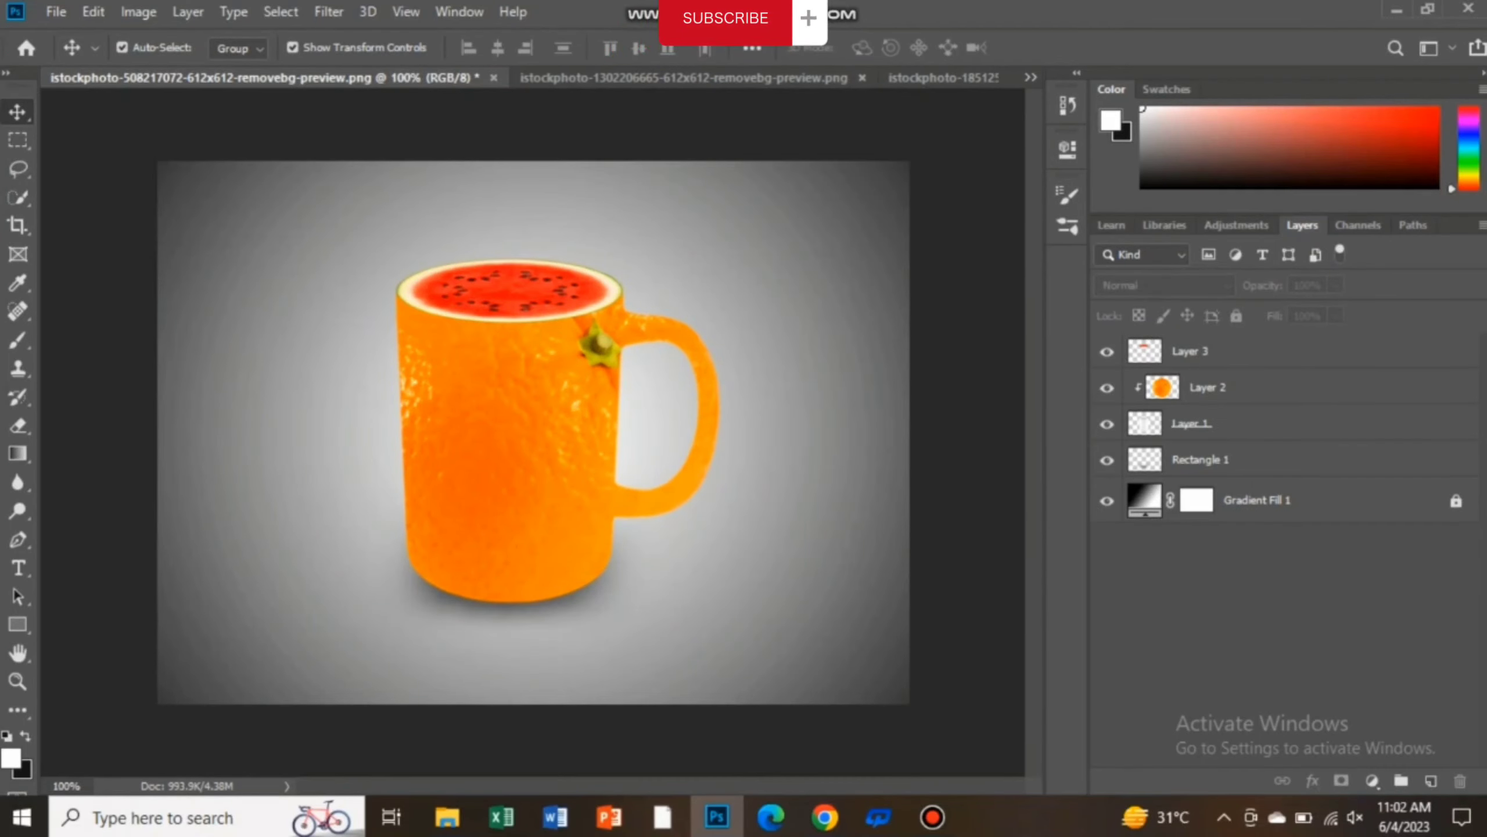
Step: Select the mug artwork layers, keeping the orange layer's blend mode at Normal
key(ctrl+alt+a)
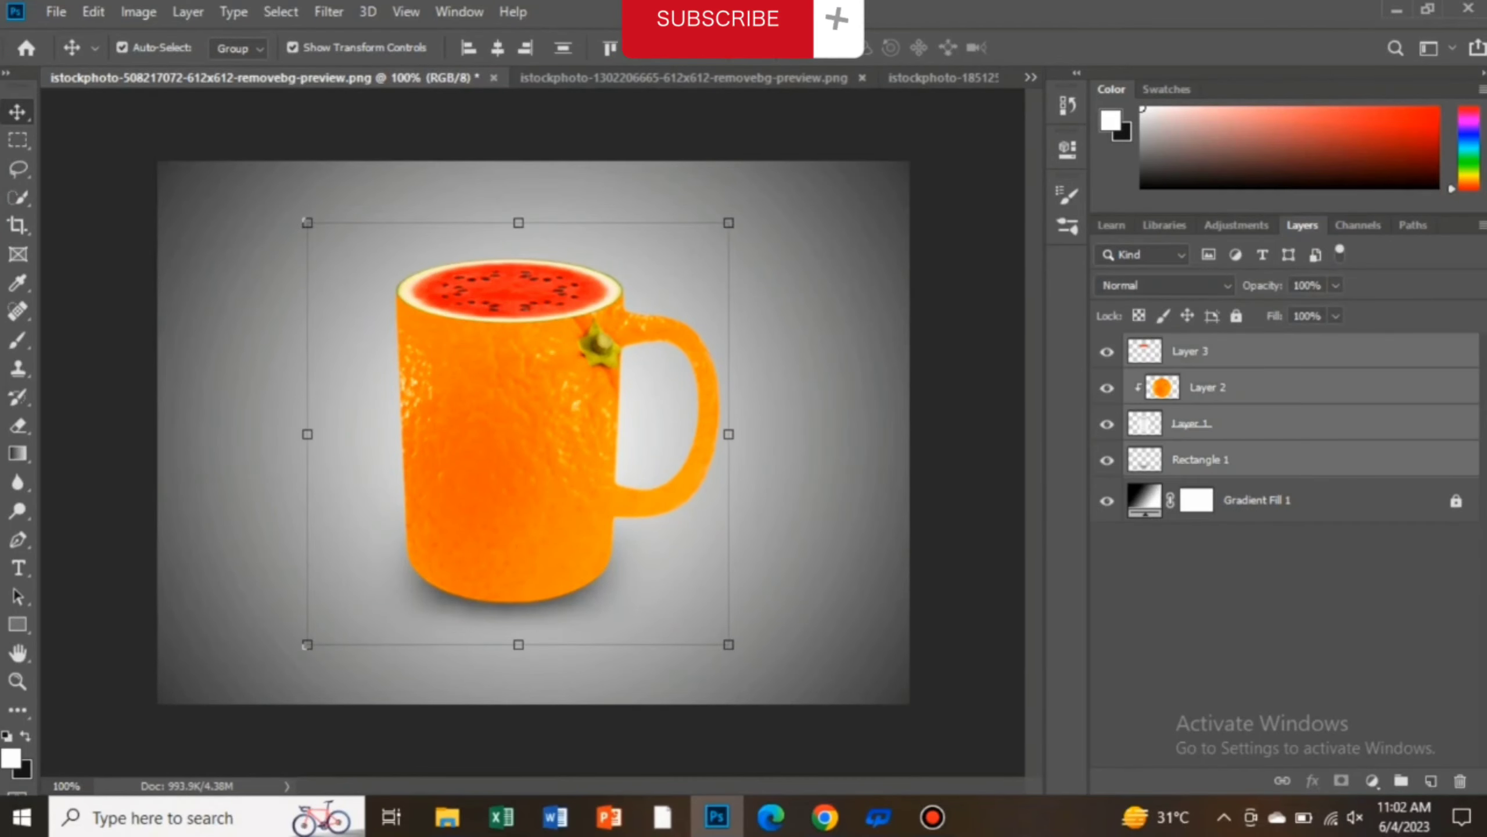
key(ctrl+t)
key(Return)
click(1208, 387)
click(1165, 285)
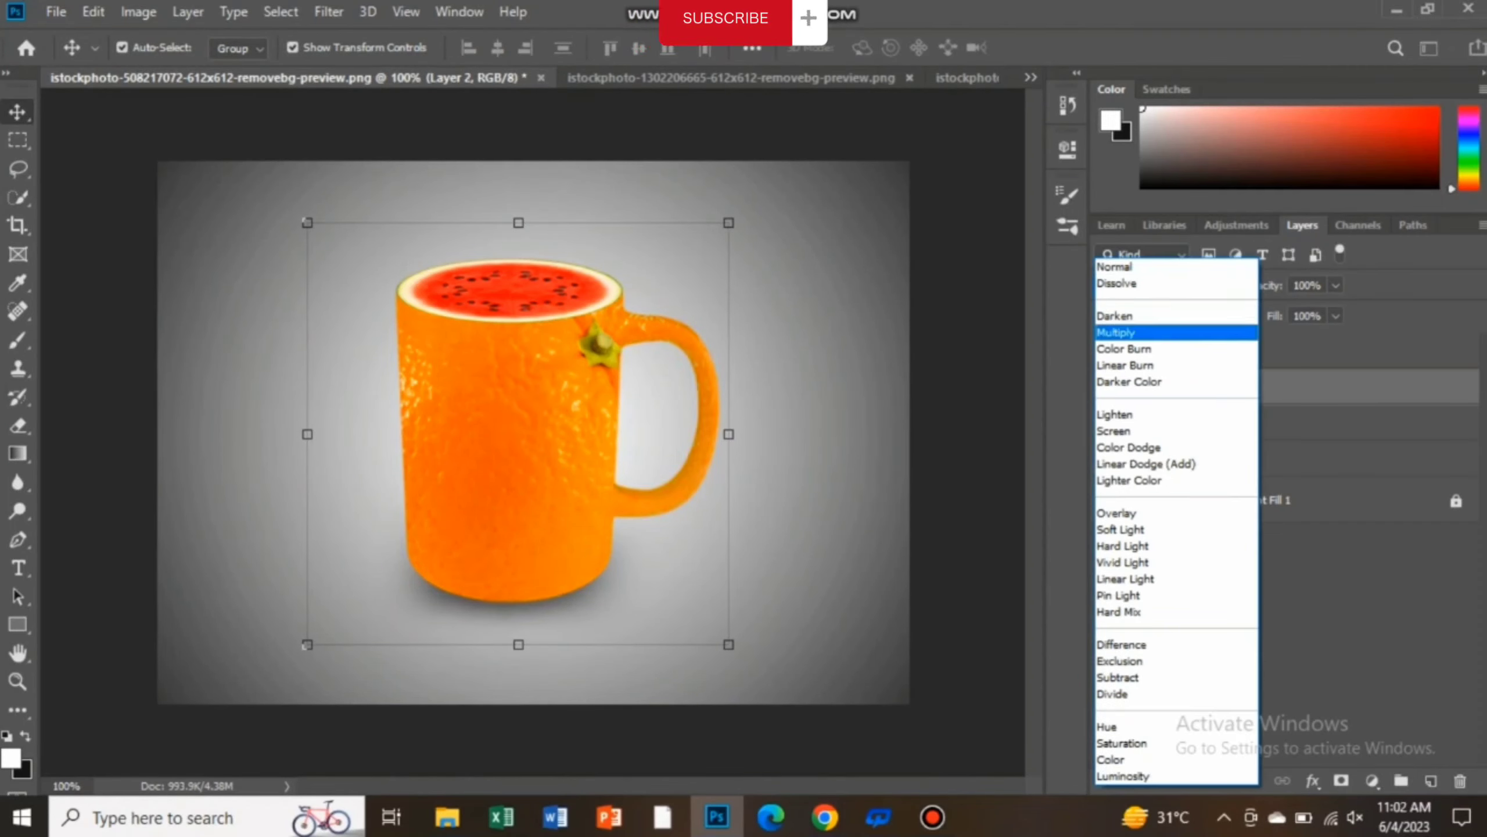
key(Escape)
Step: Duplicate the mug layers to the right and move the copies behind the original
drag(206, 189, 797, 527)
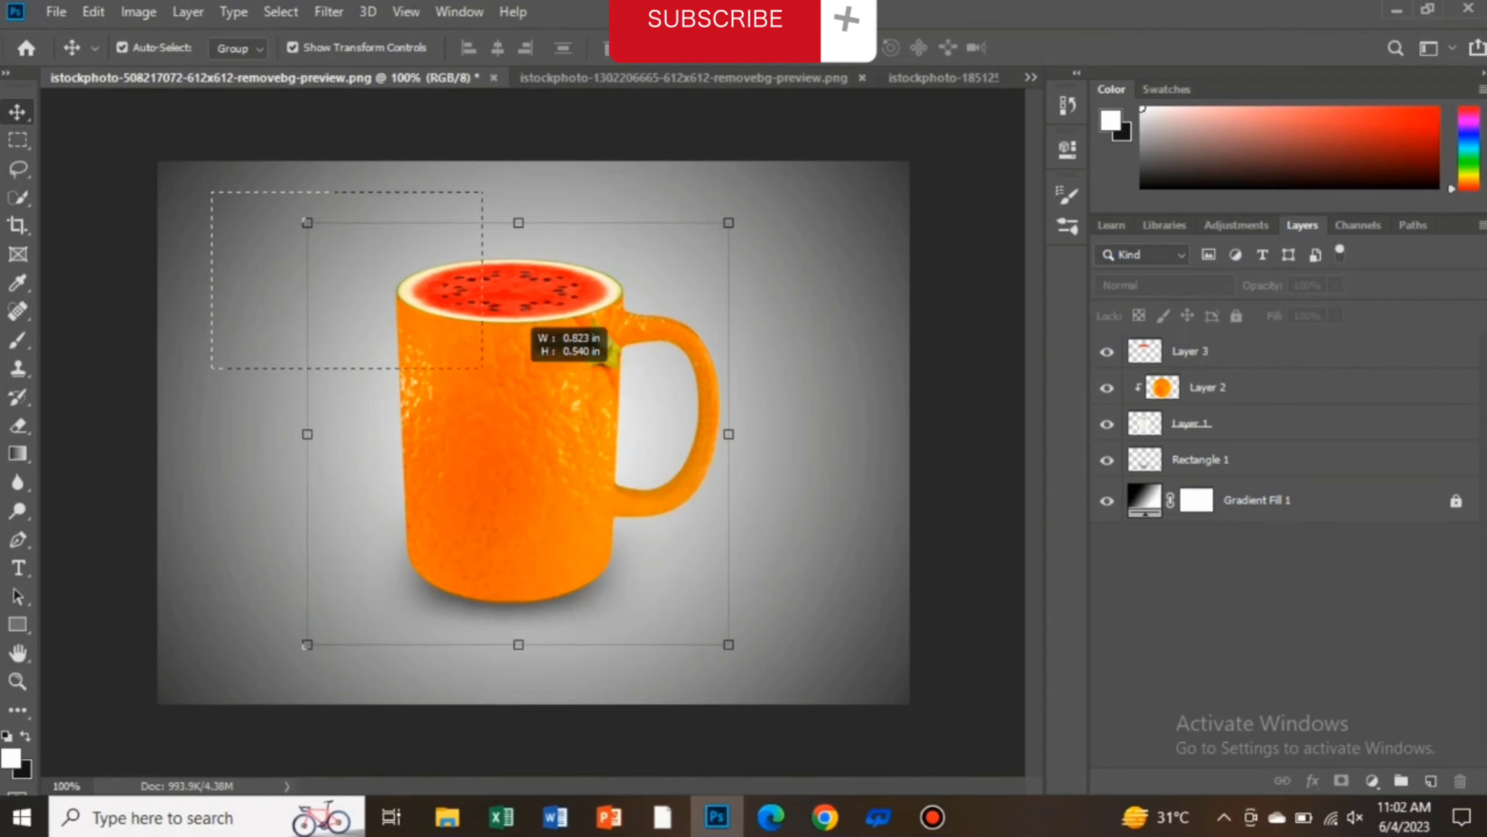
key(ctrl+t)
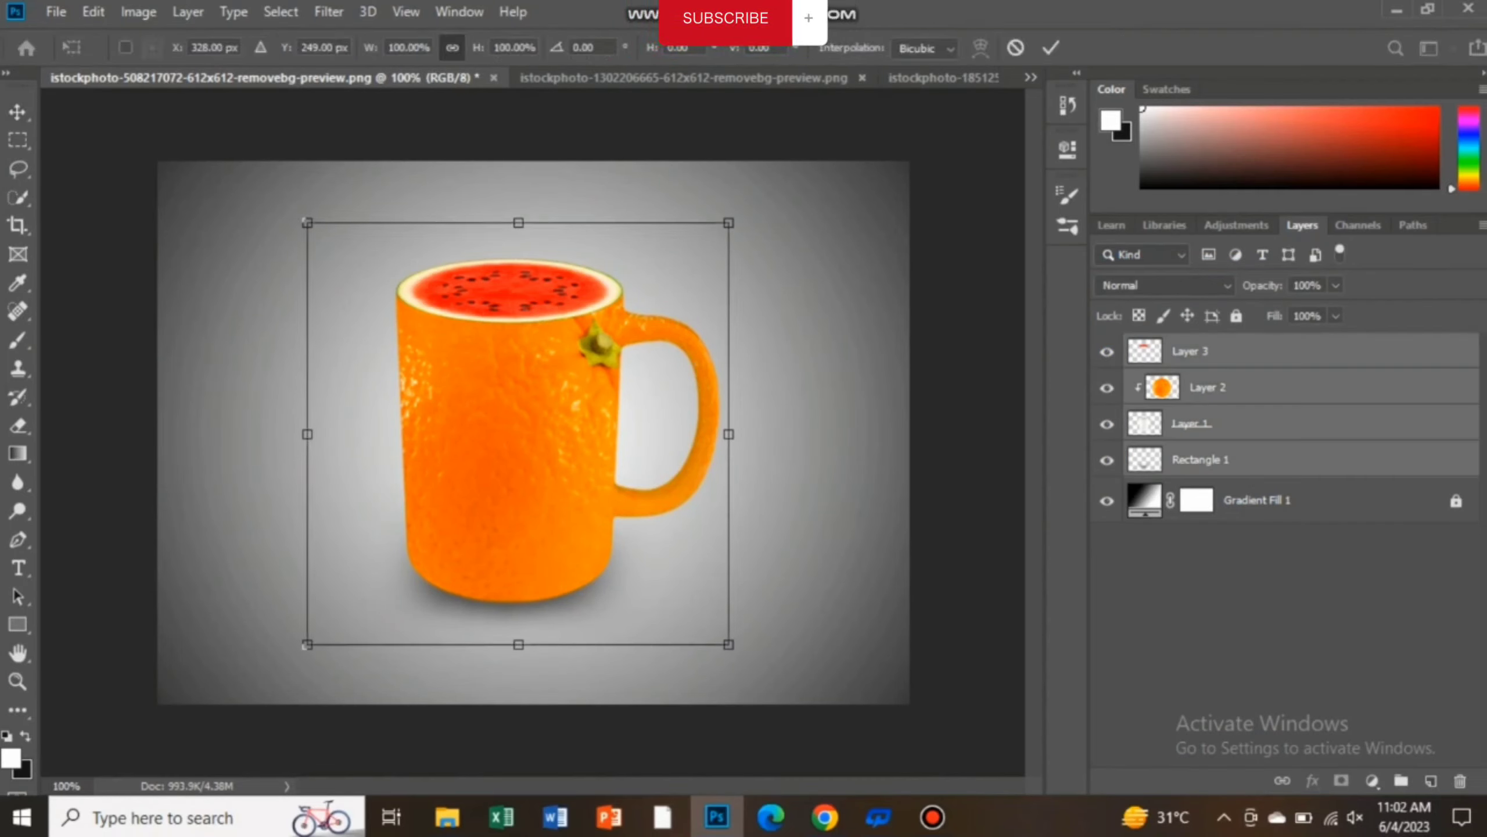
key(Return)
drag(529, 334, 694, 310)
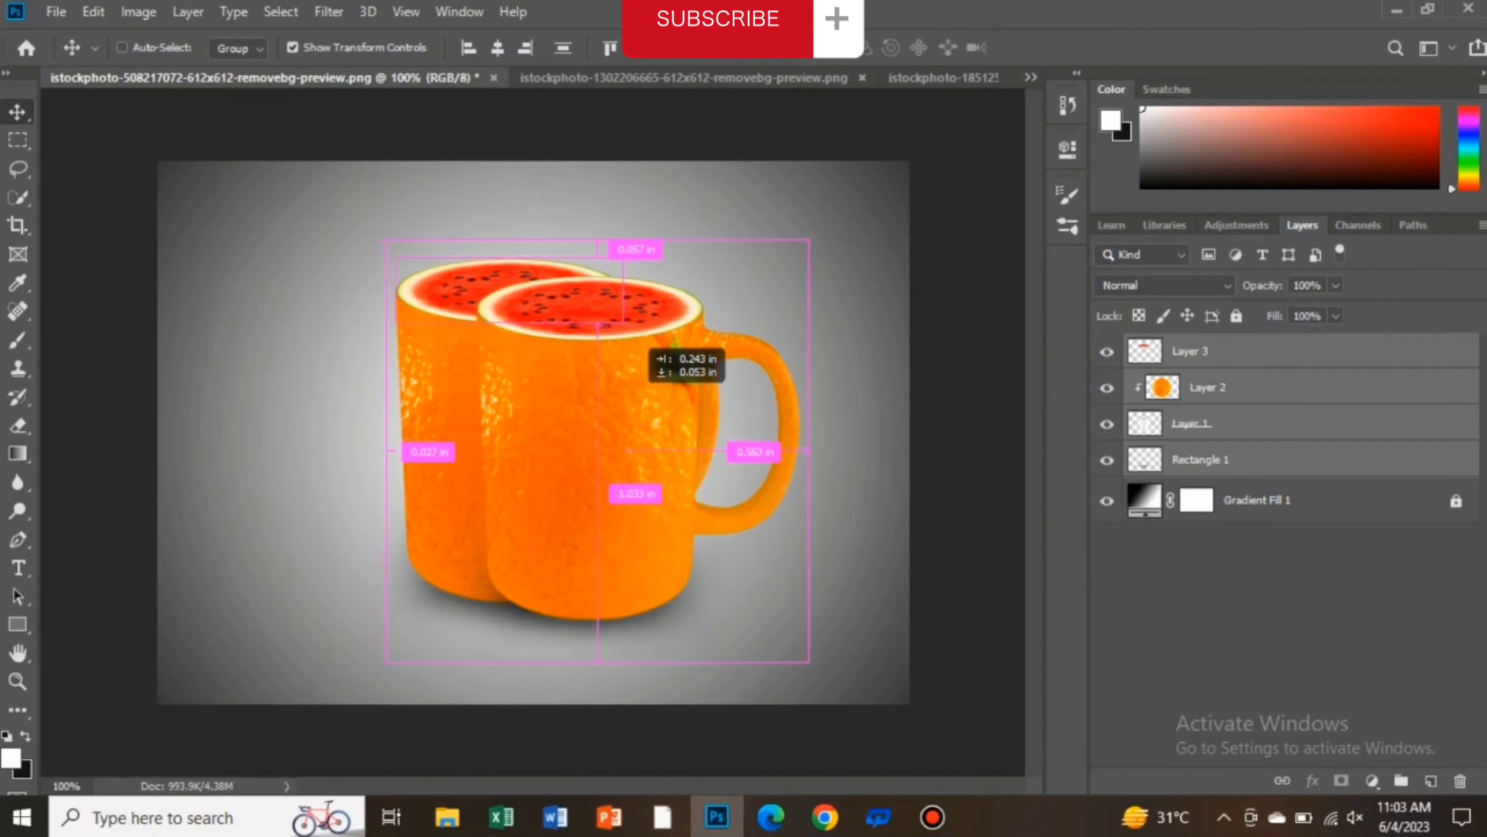
drag(1206, 423, 1206, 586)
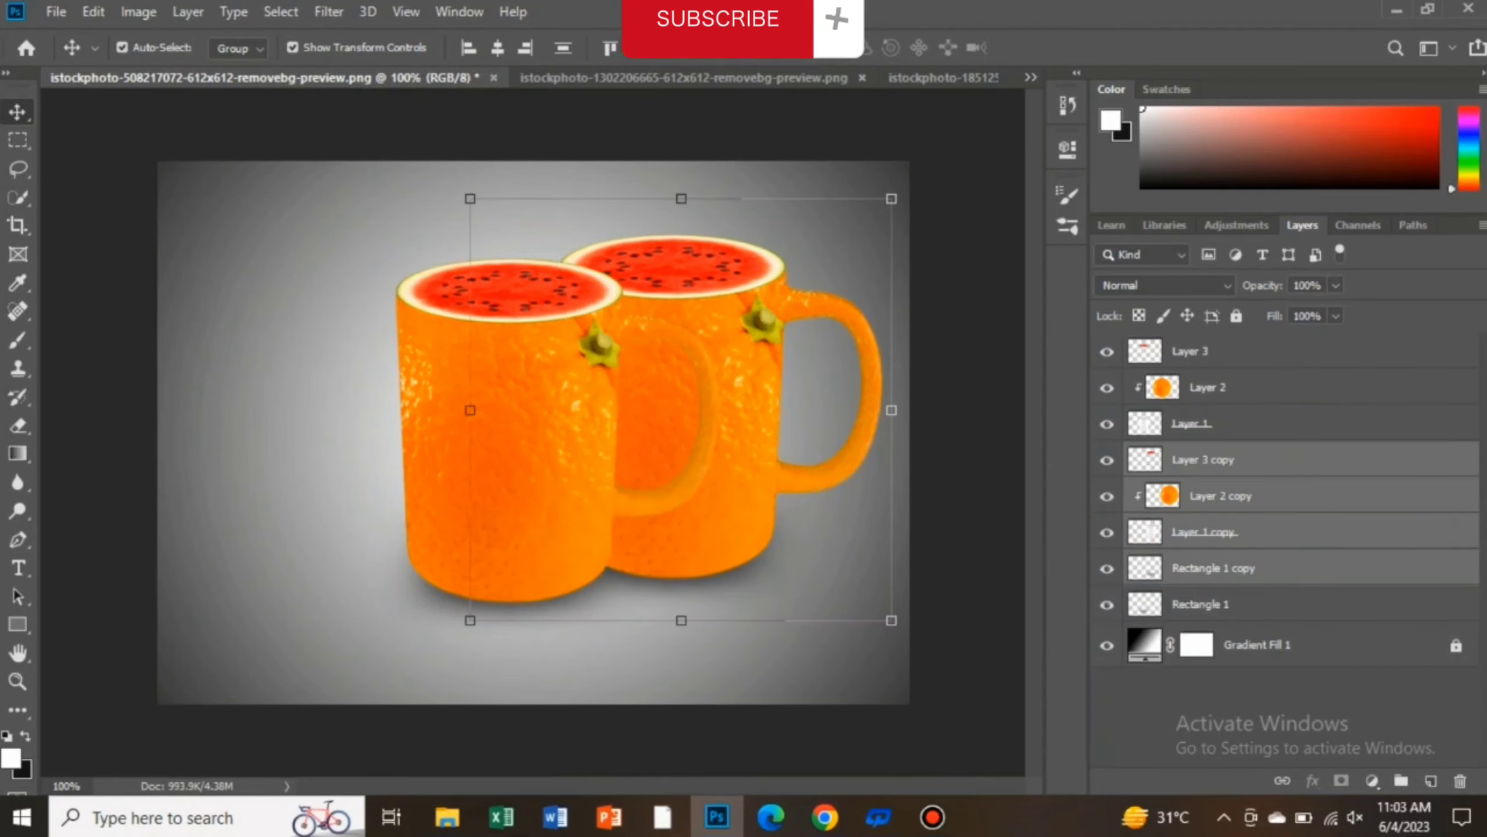
key(ctrl+bracketleft)
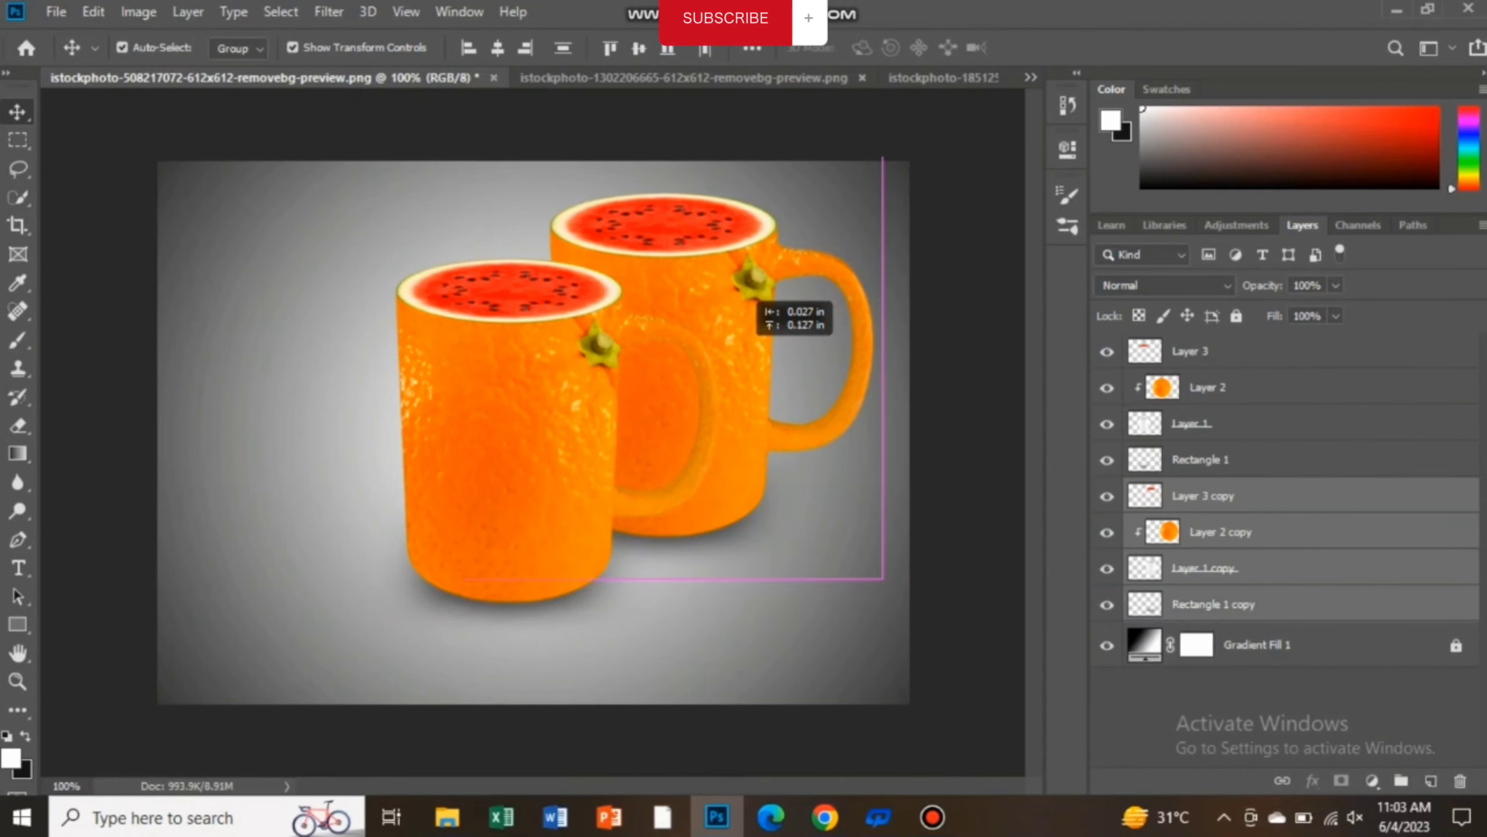
Step: Enlarge the back mug to 124.70%, shift it up, and fade it to 20% opacity
drag(761, 369, 754, 306)
mouse_move(884, 558)
mouse_down()
mouse_move(960, 644)
mouse_move(1018, 618)
mouse_up()
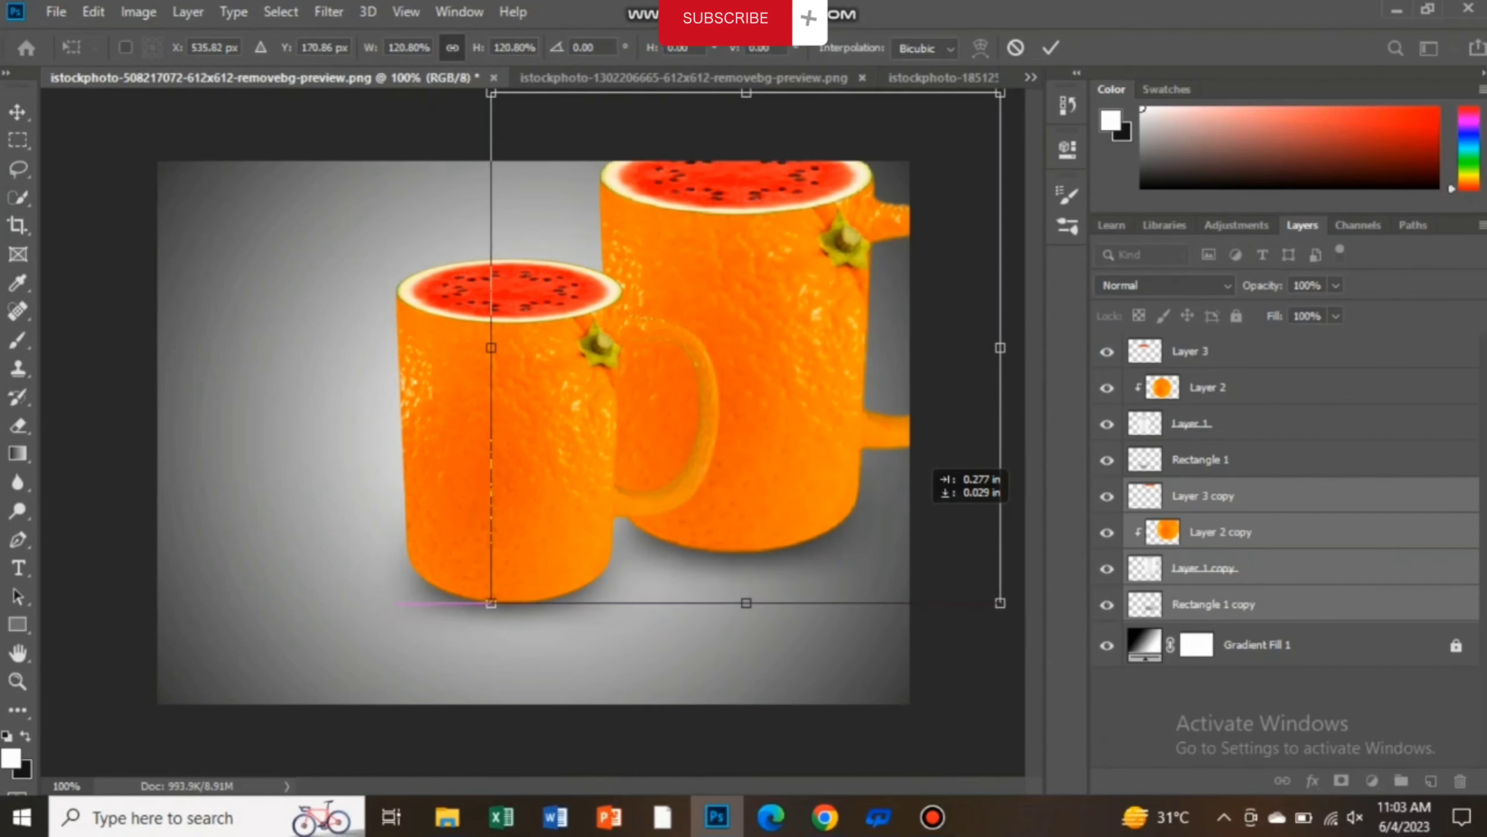
drag(899, 448, 898, 432)
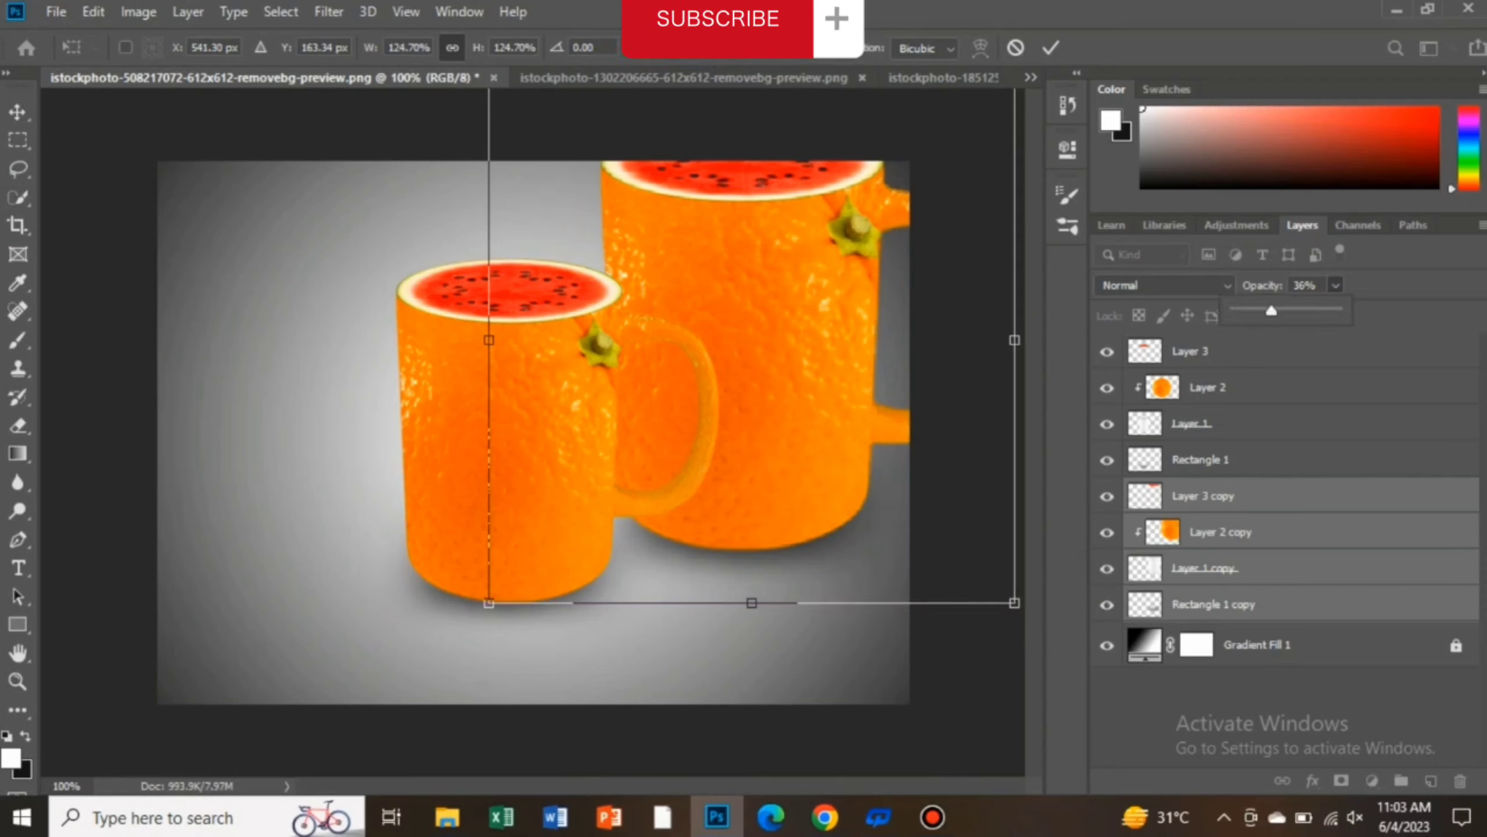
drag(1271, 310, 1252, 310)
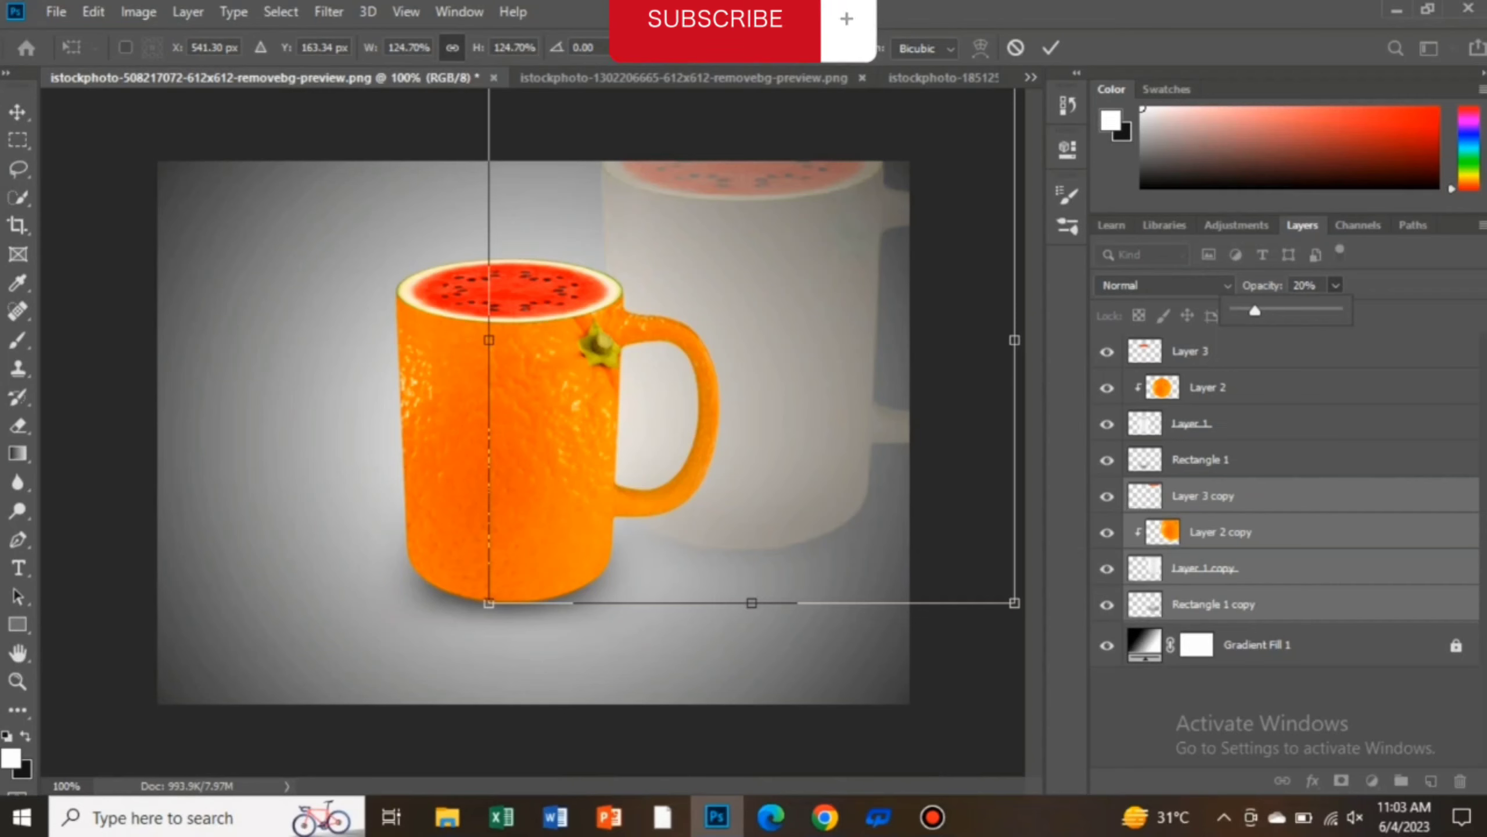
key(Return)
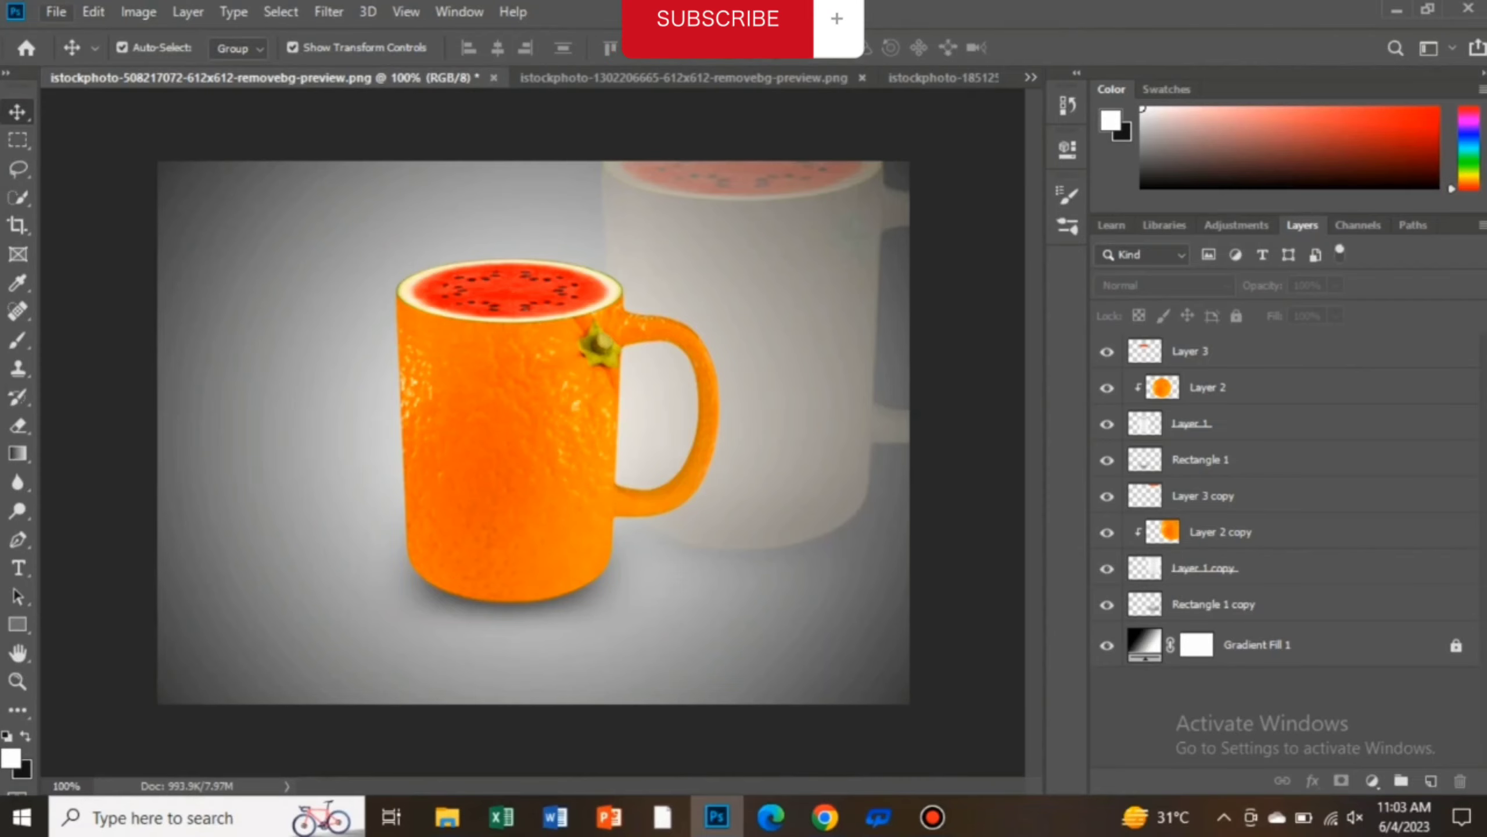
Step: Open the shish-removebg-preview logo file
click(56, 12)
click(67, 53)
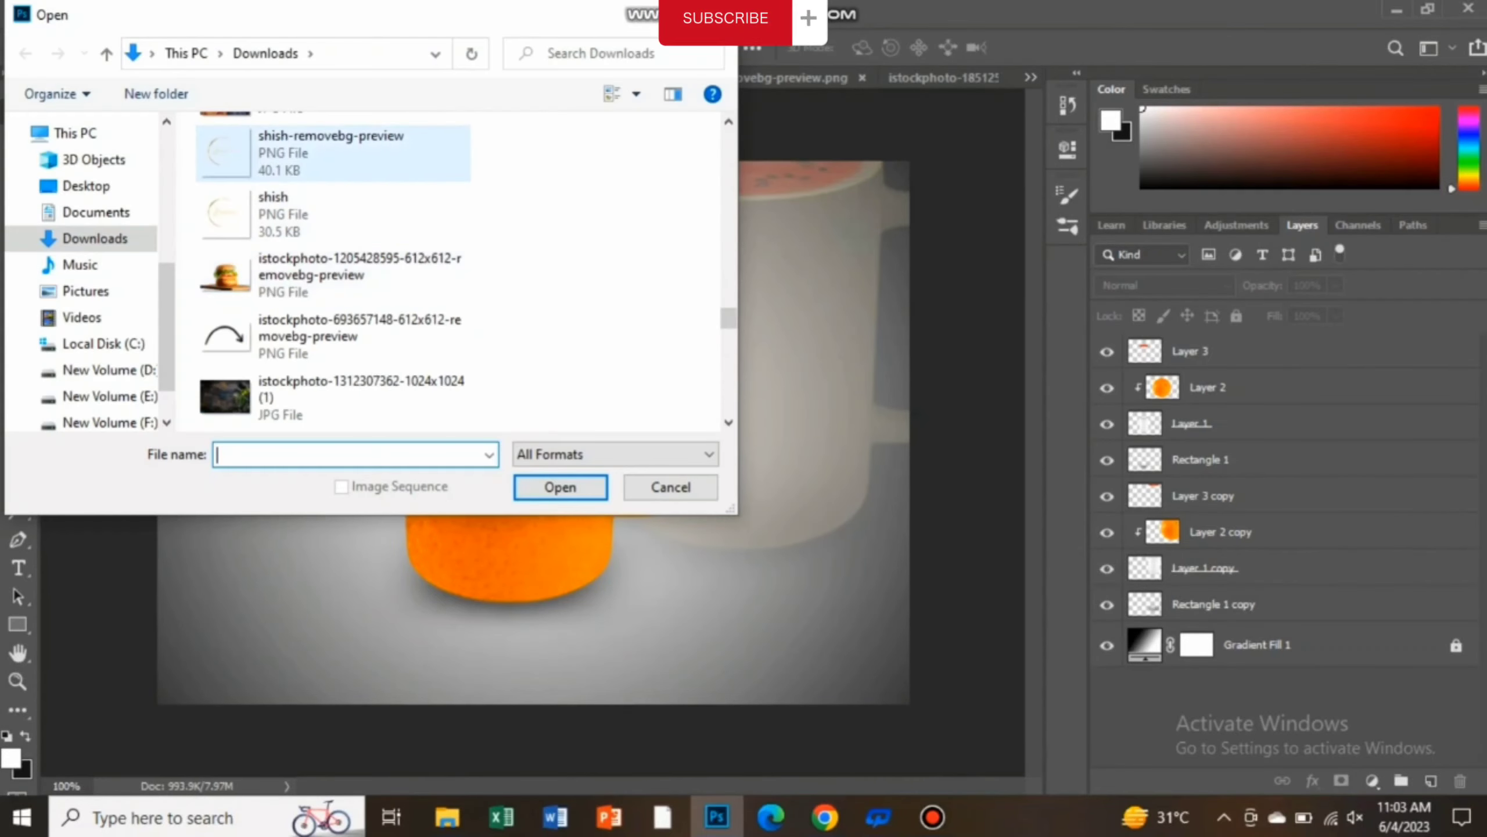
click(334, 153)
click(561, 487)
Step: Drag the logo into the mug document and scale it to 24.94% at lower left
drag(351, 328, 146, 77)
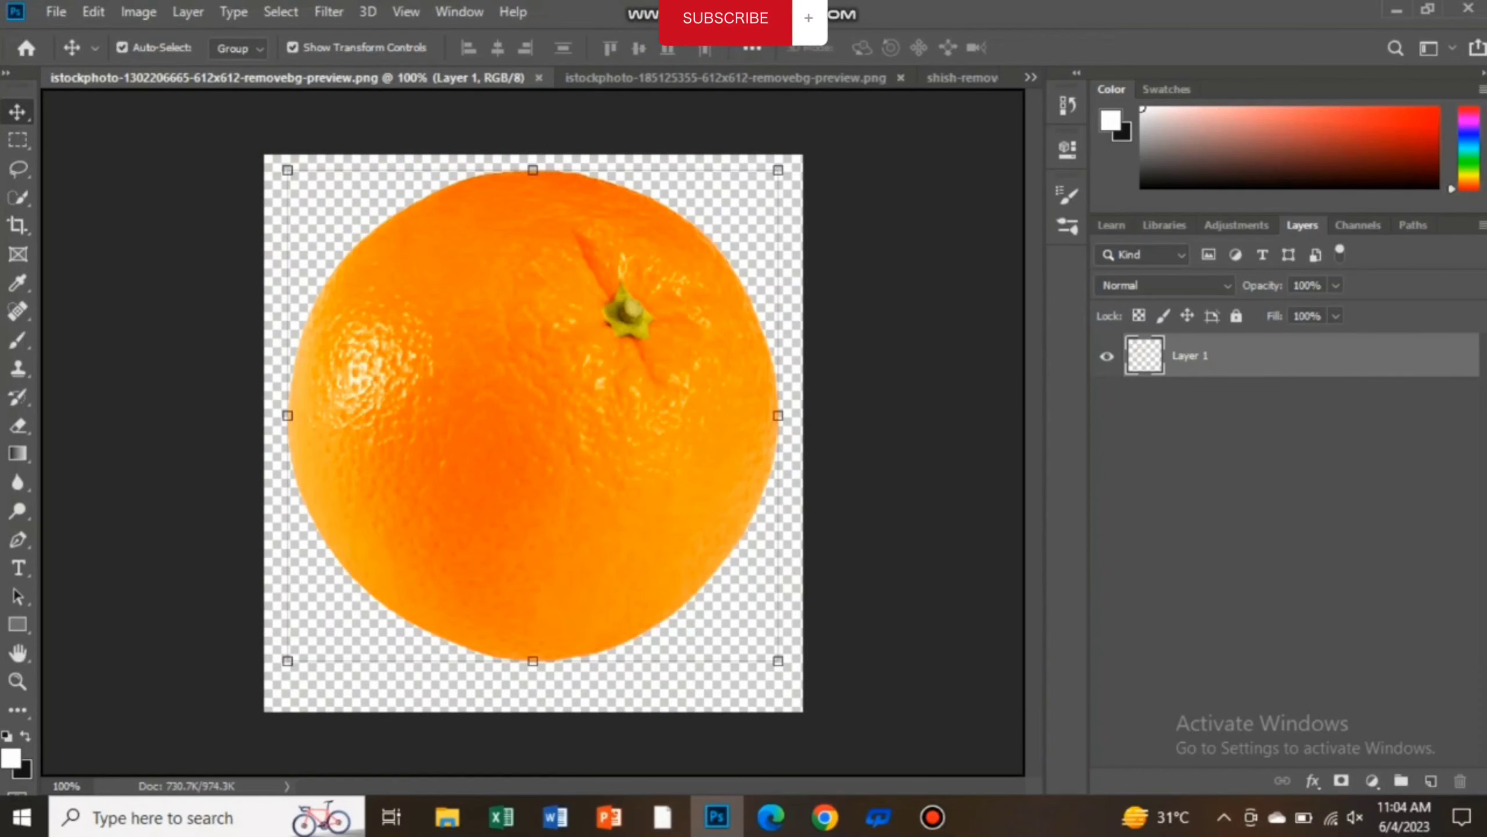
drag(961, 78, 697, 339)
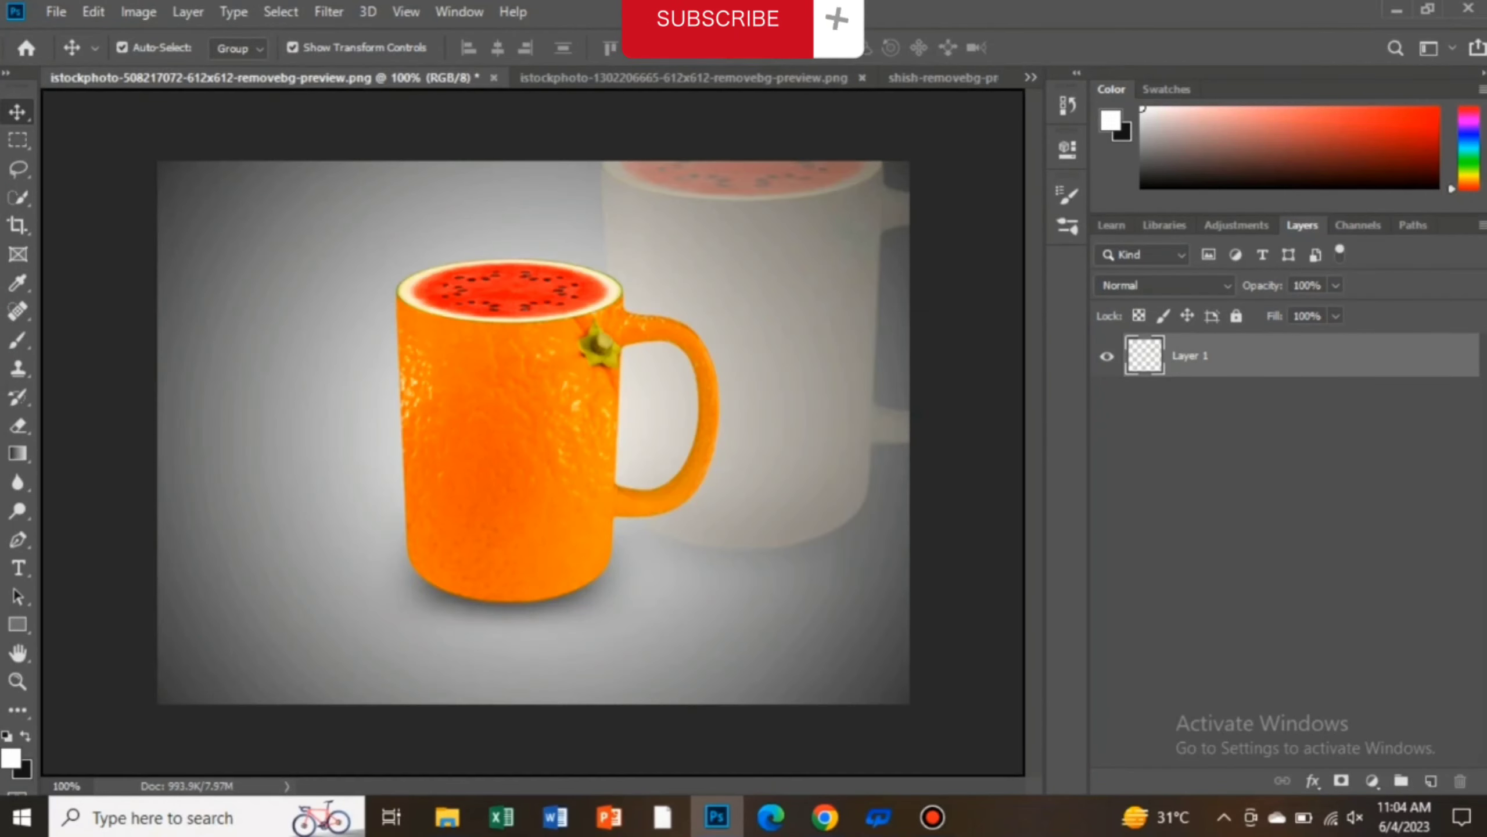
drag(702, 419, 464, 420)
mouse_move(634, 259)
mouse_down()
mouse_move(398, 482)
mouse_move(282, 563)
mouse_up()
key(ctrl+plus)
key(ctrl+plus)
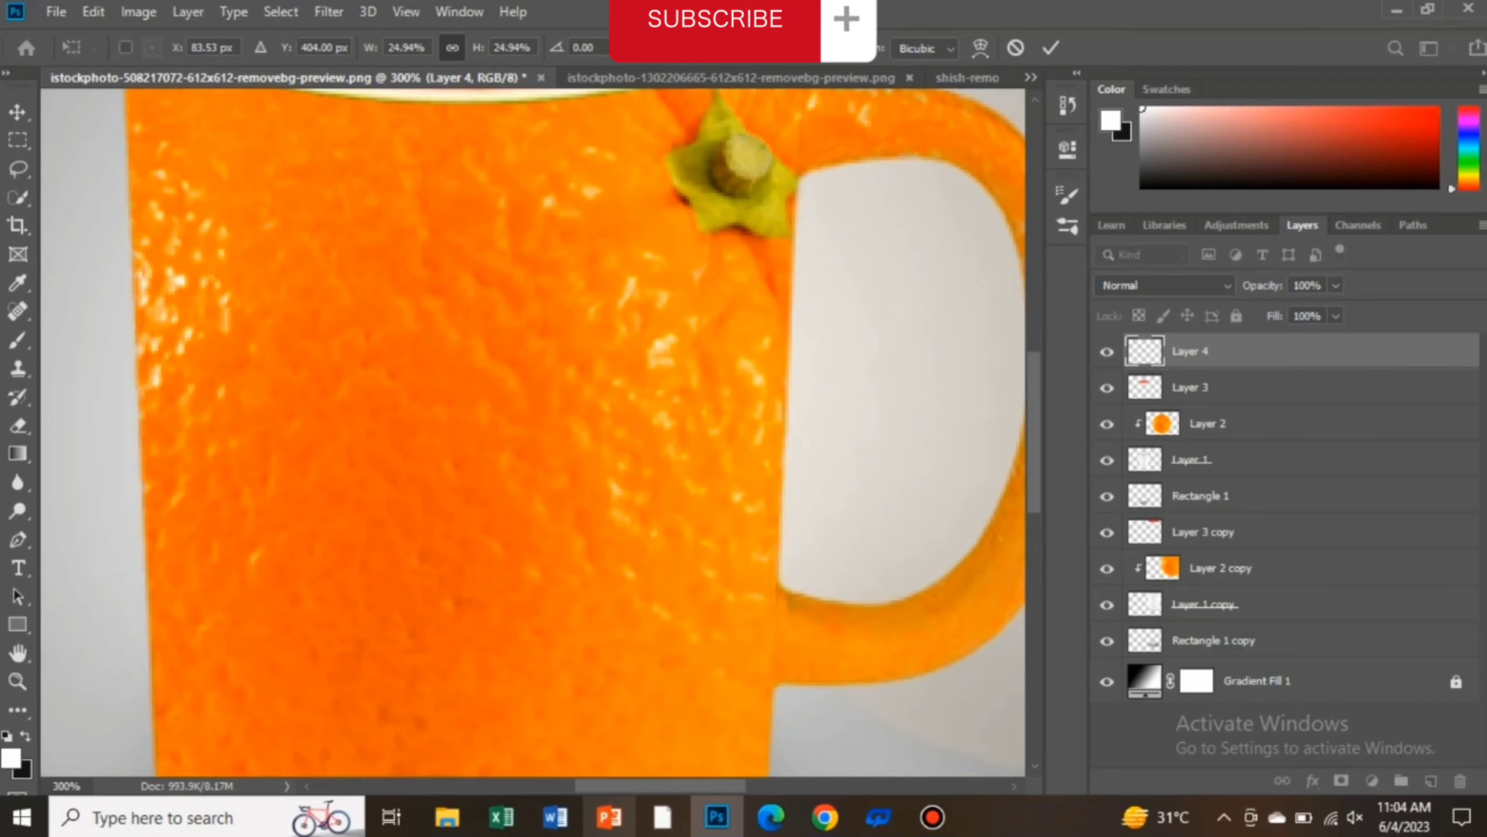
scroll(579, 433, down, 5)
scroll(579, 434, down, 2)
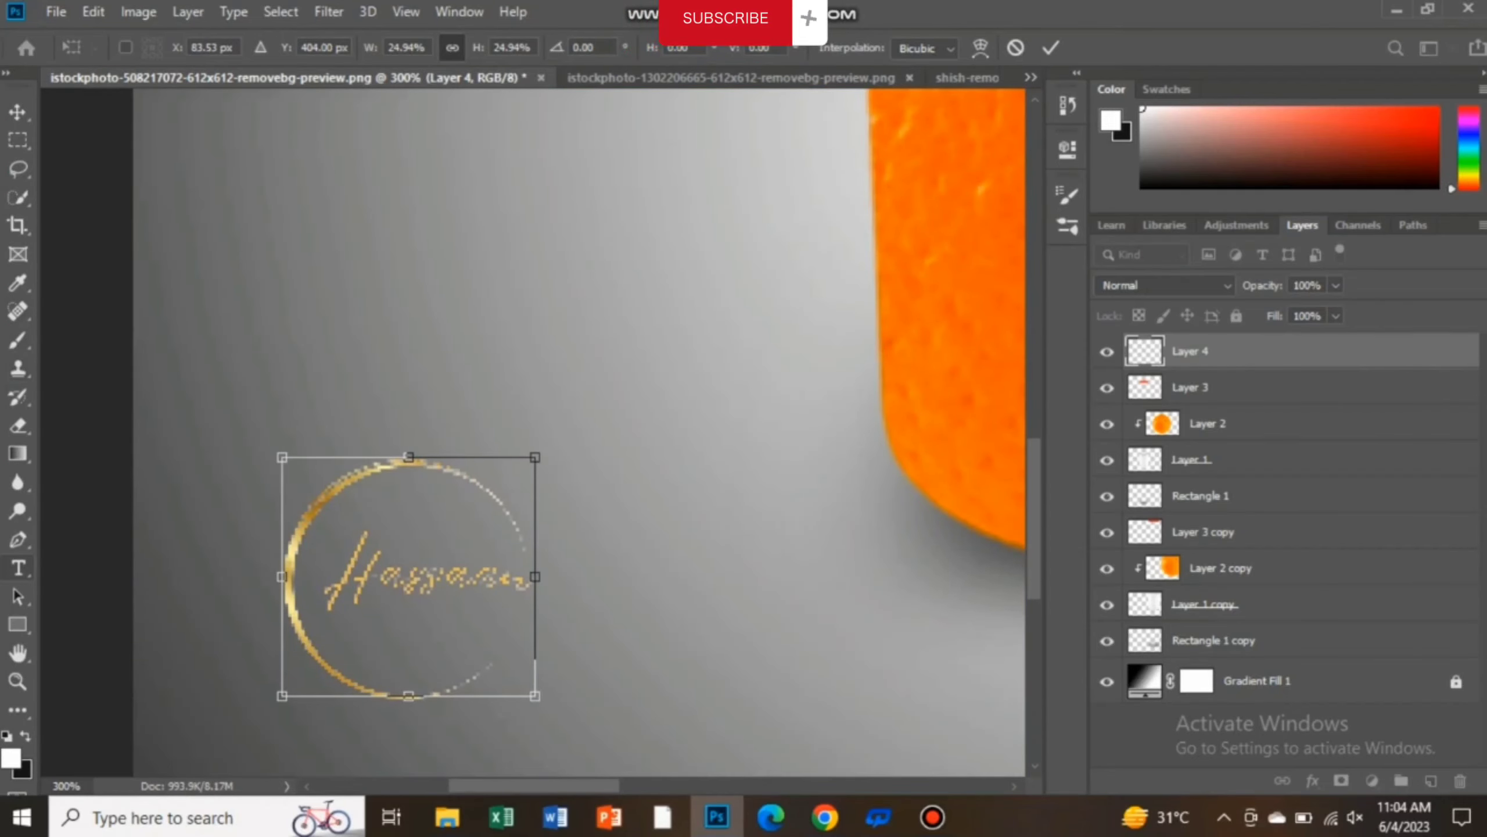
Step: Commit the logo and type the phone number in a new text layer below the signature
key(Return)
click(370, 625)
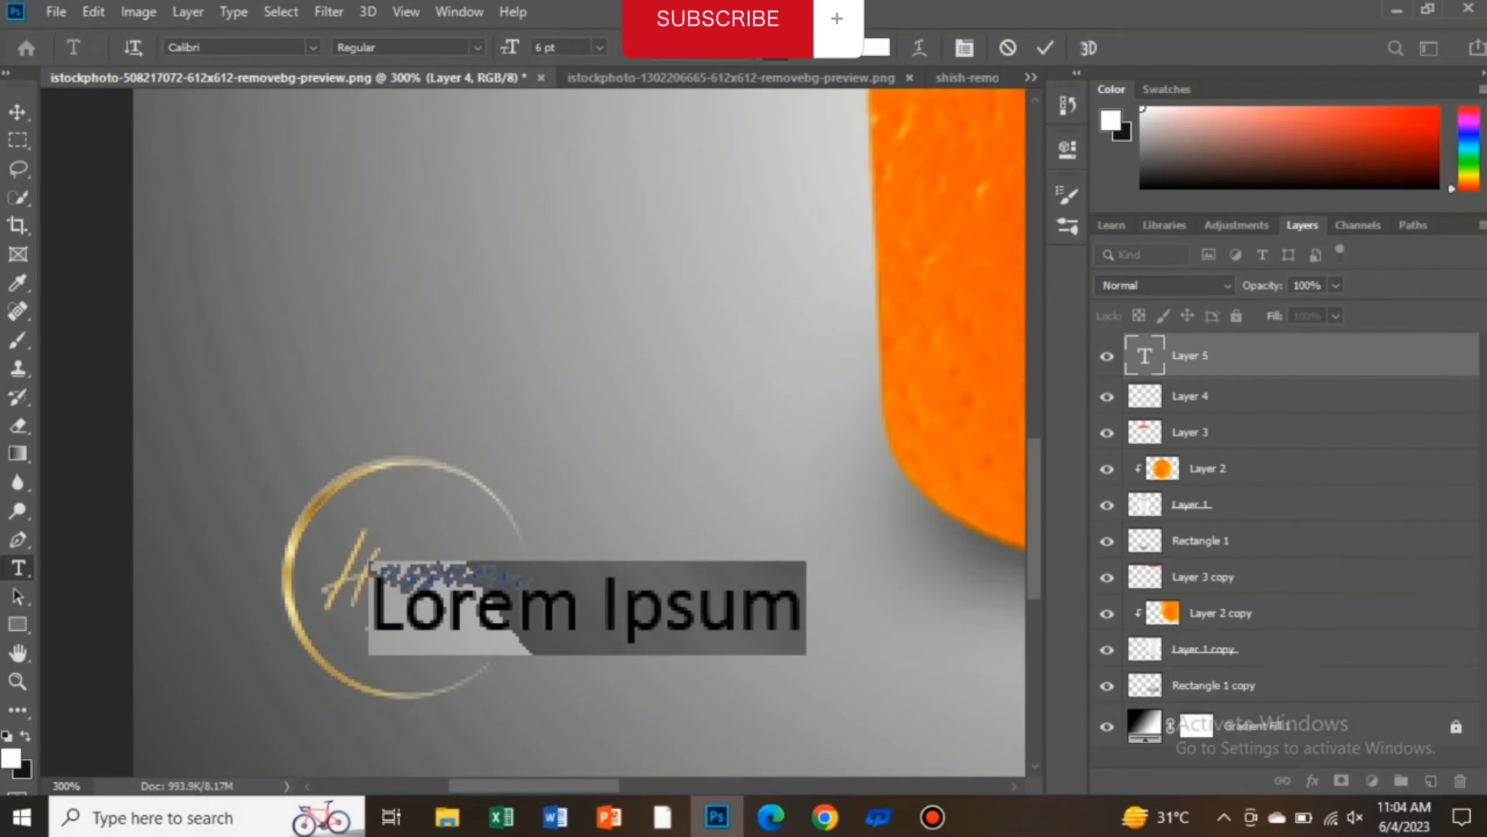
key(BackSpace)
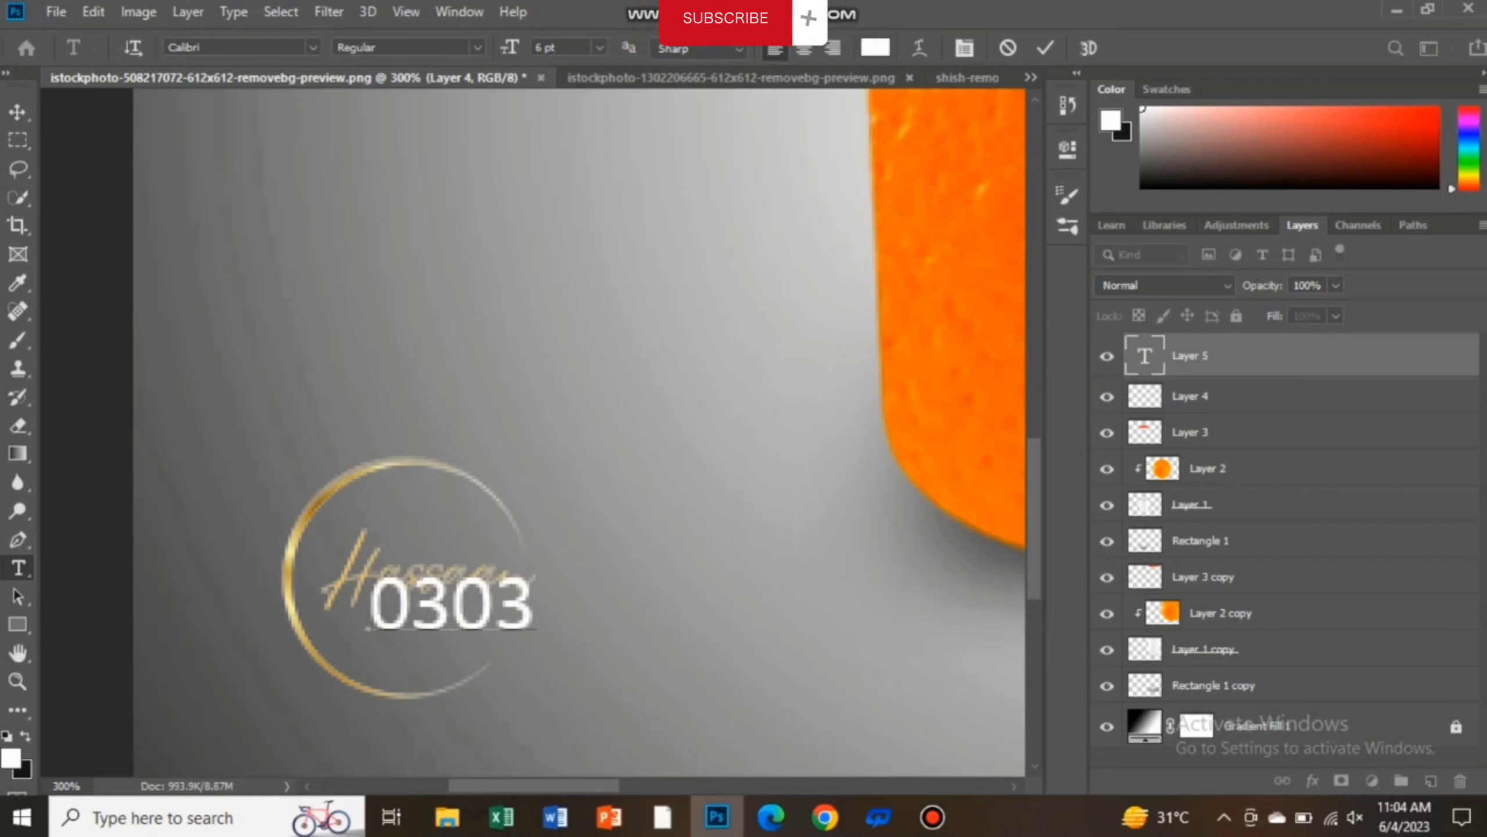
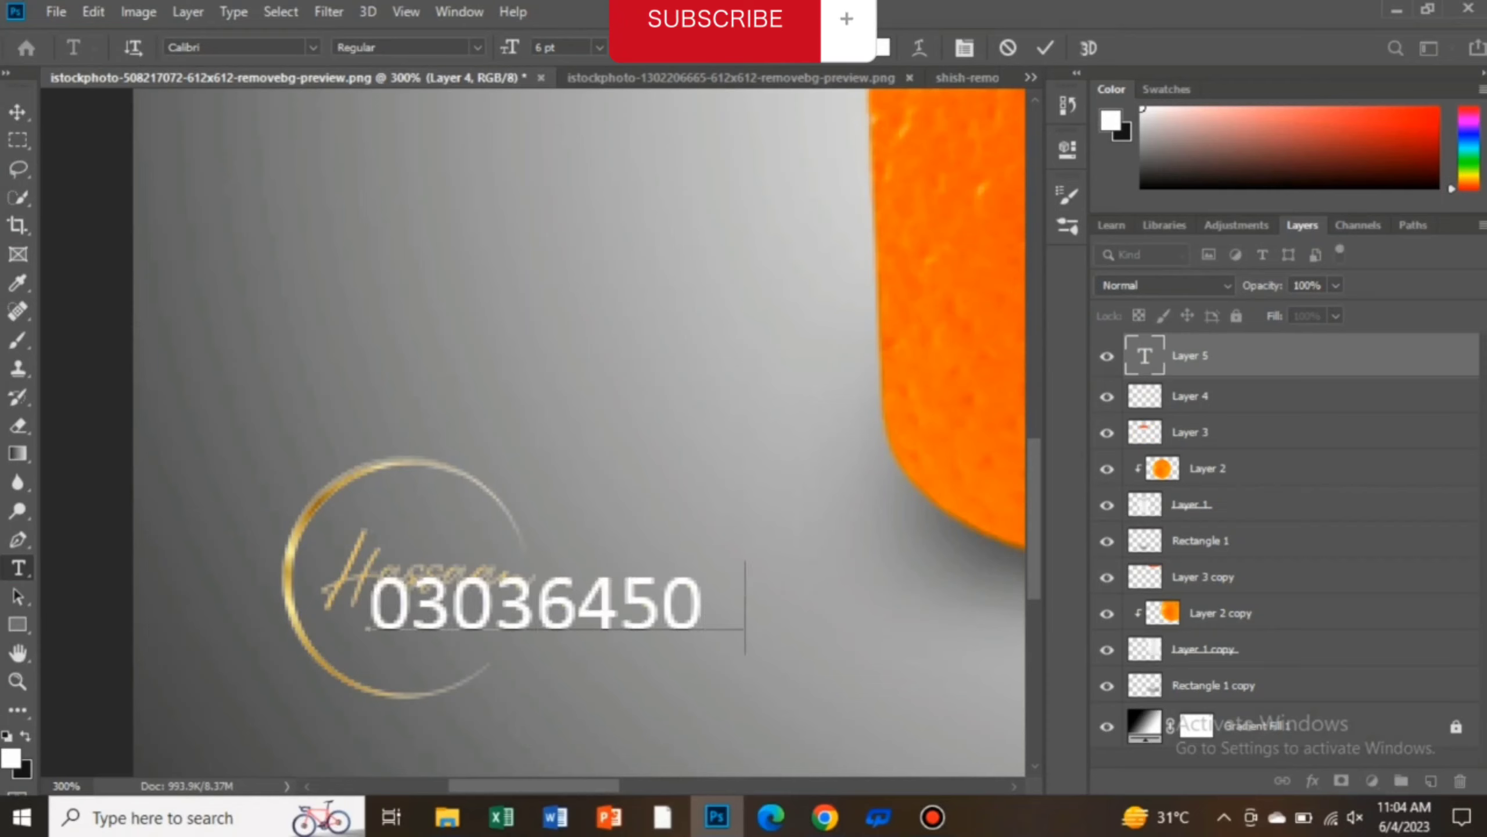
click(17, 112)
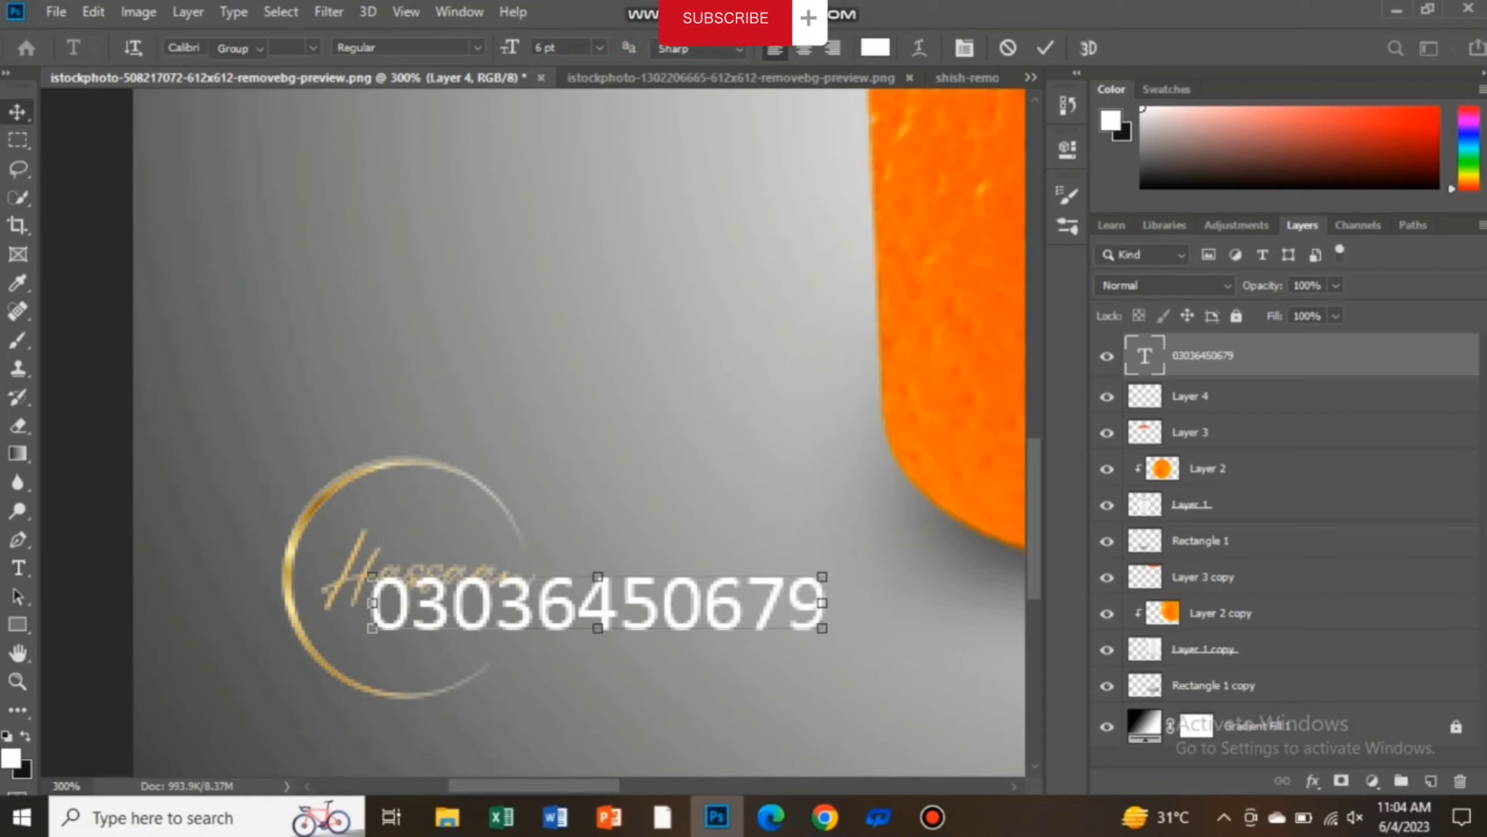
Step: Scale the phone number text to about 49% and fit it inside the gold circle
key(ctrl+t)
drag(586, 604, 483, 647)
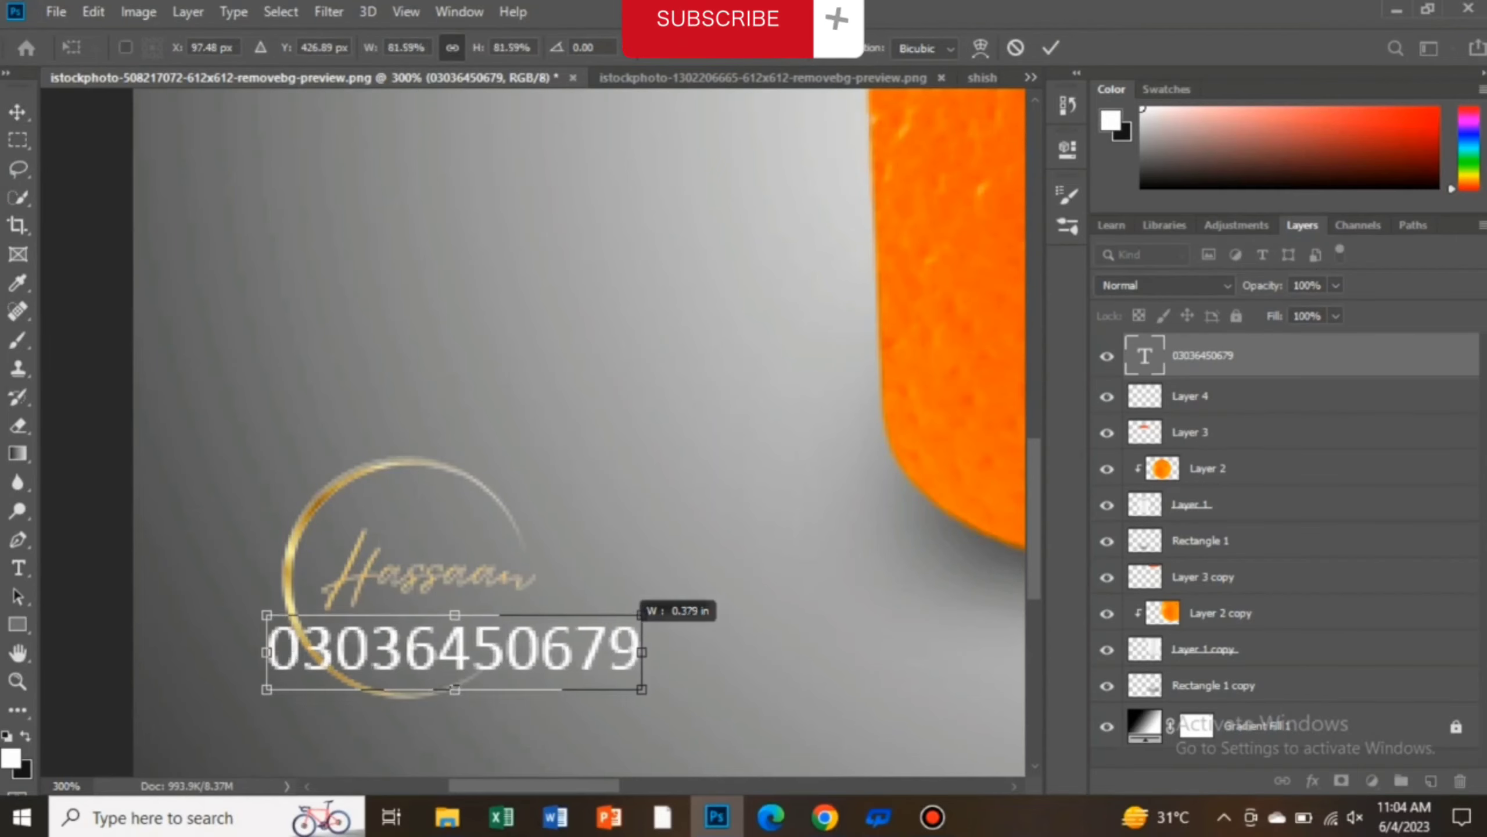
drag(727, 607, 581, 635)
drag(486, 650, 579, 608)
drag(666, 593, 544, 606)
drag(611, 642, 591, 638)
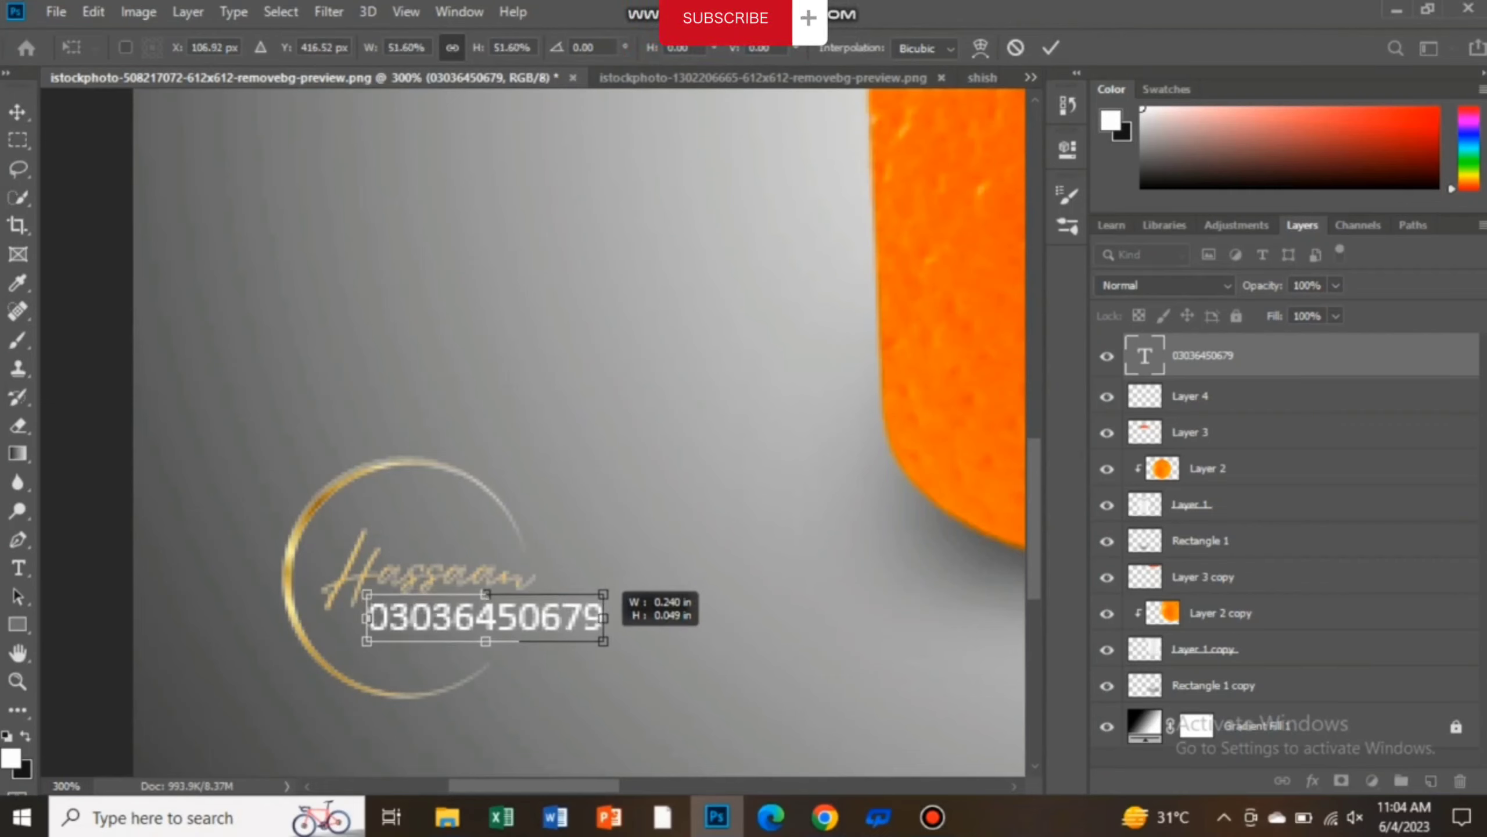
key(Return)
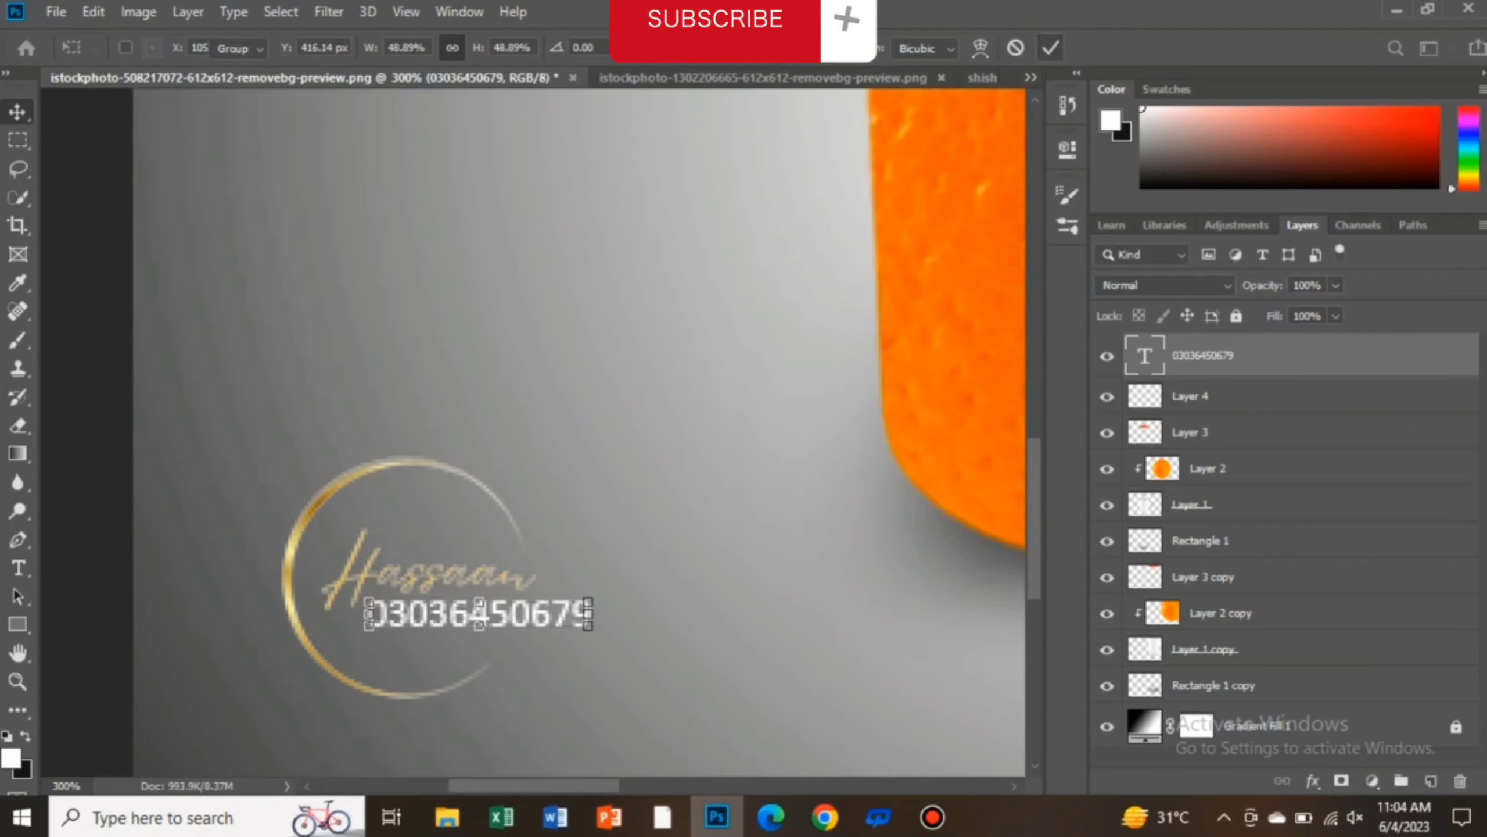
click(483, 612)
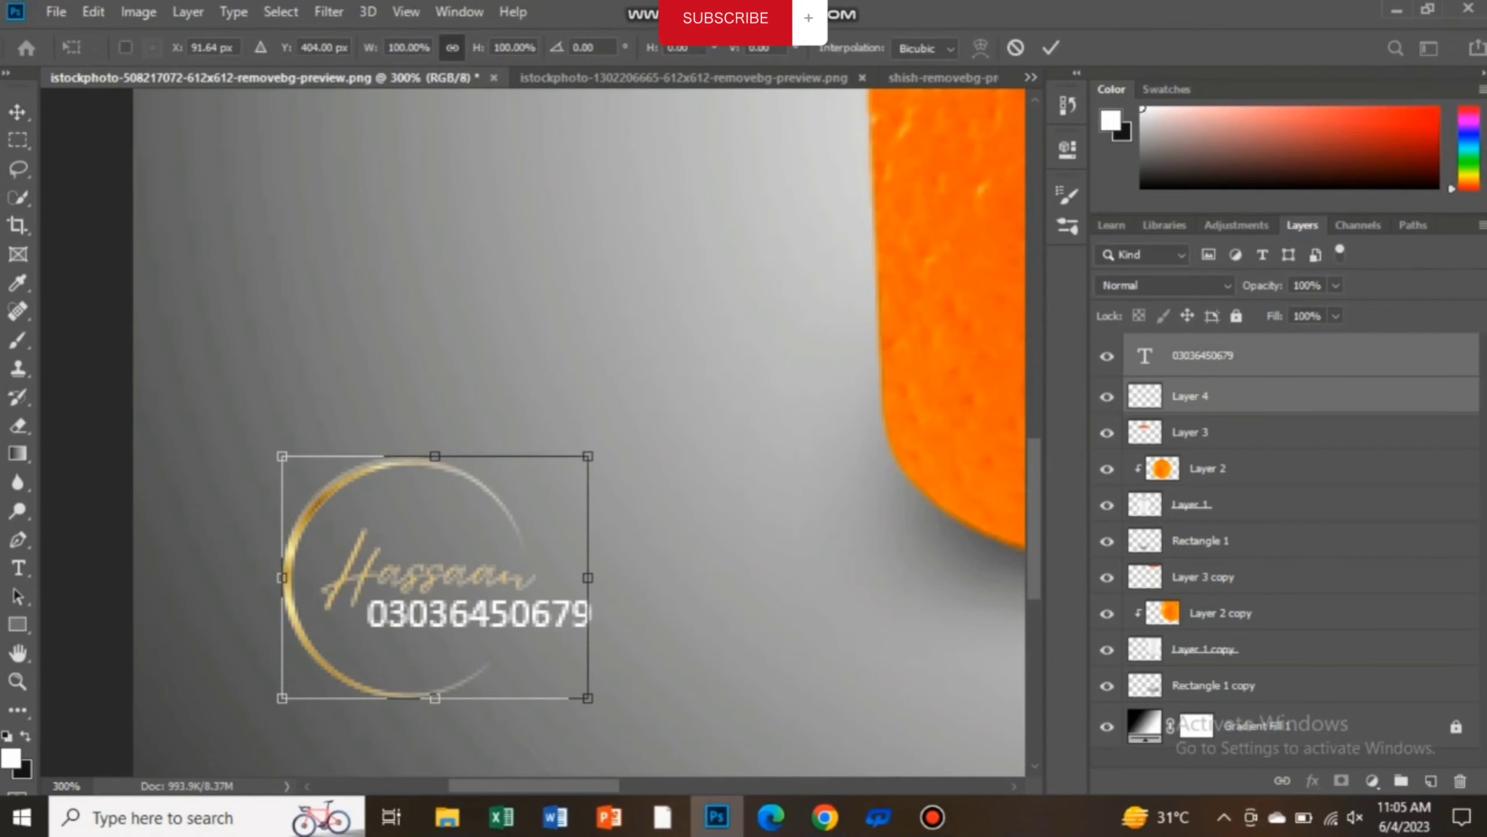
Step: Move the logo and phone number to the bottom-left corner, scaling them to about 74%
drag(482, 612, 348, 618)
drag(246, 598, 232, 600)
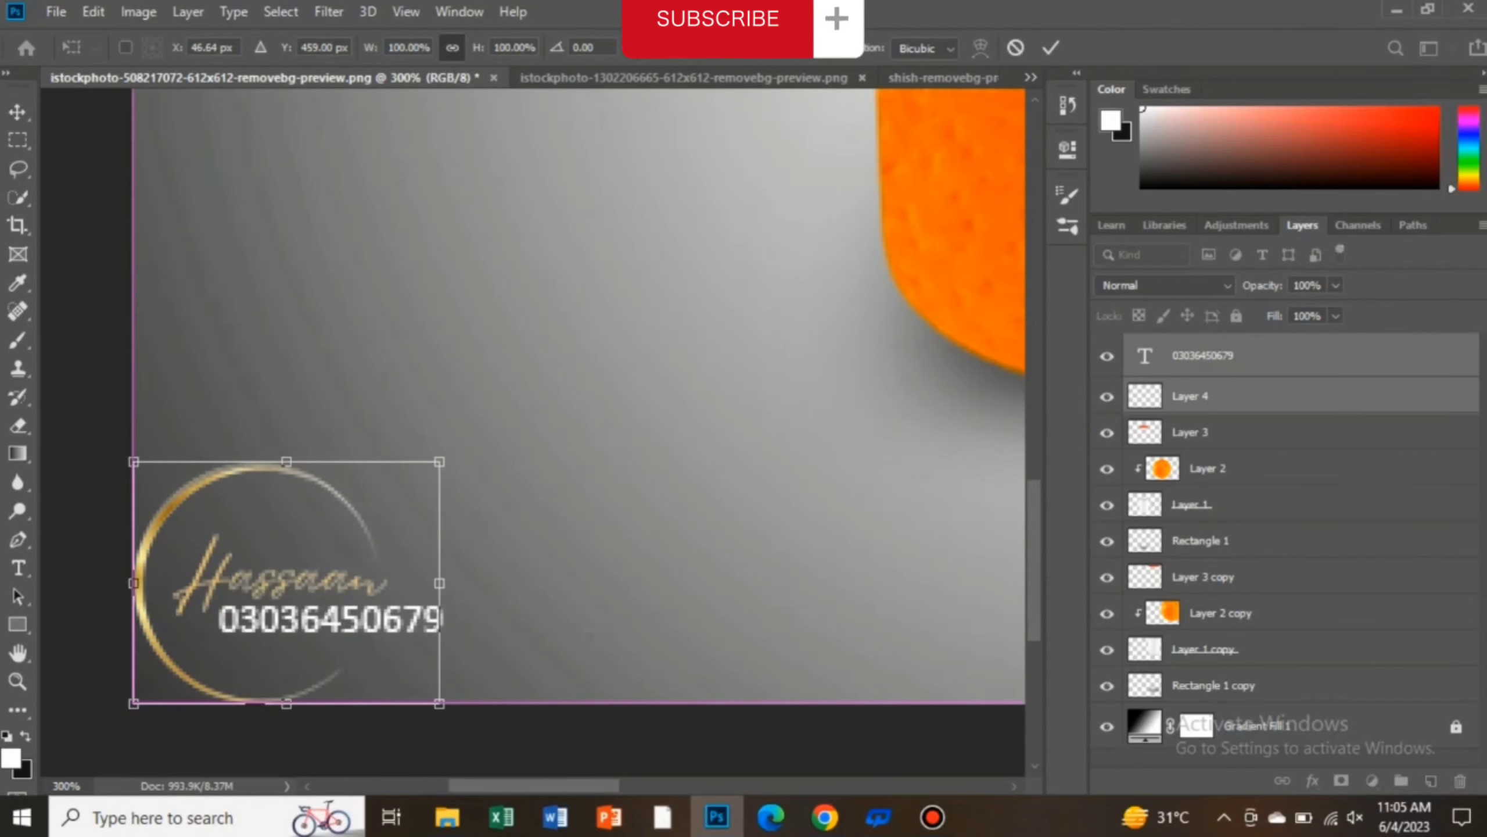
drag(405, 703, 358, 633)
drag(284, 530, 285, 580)
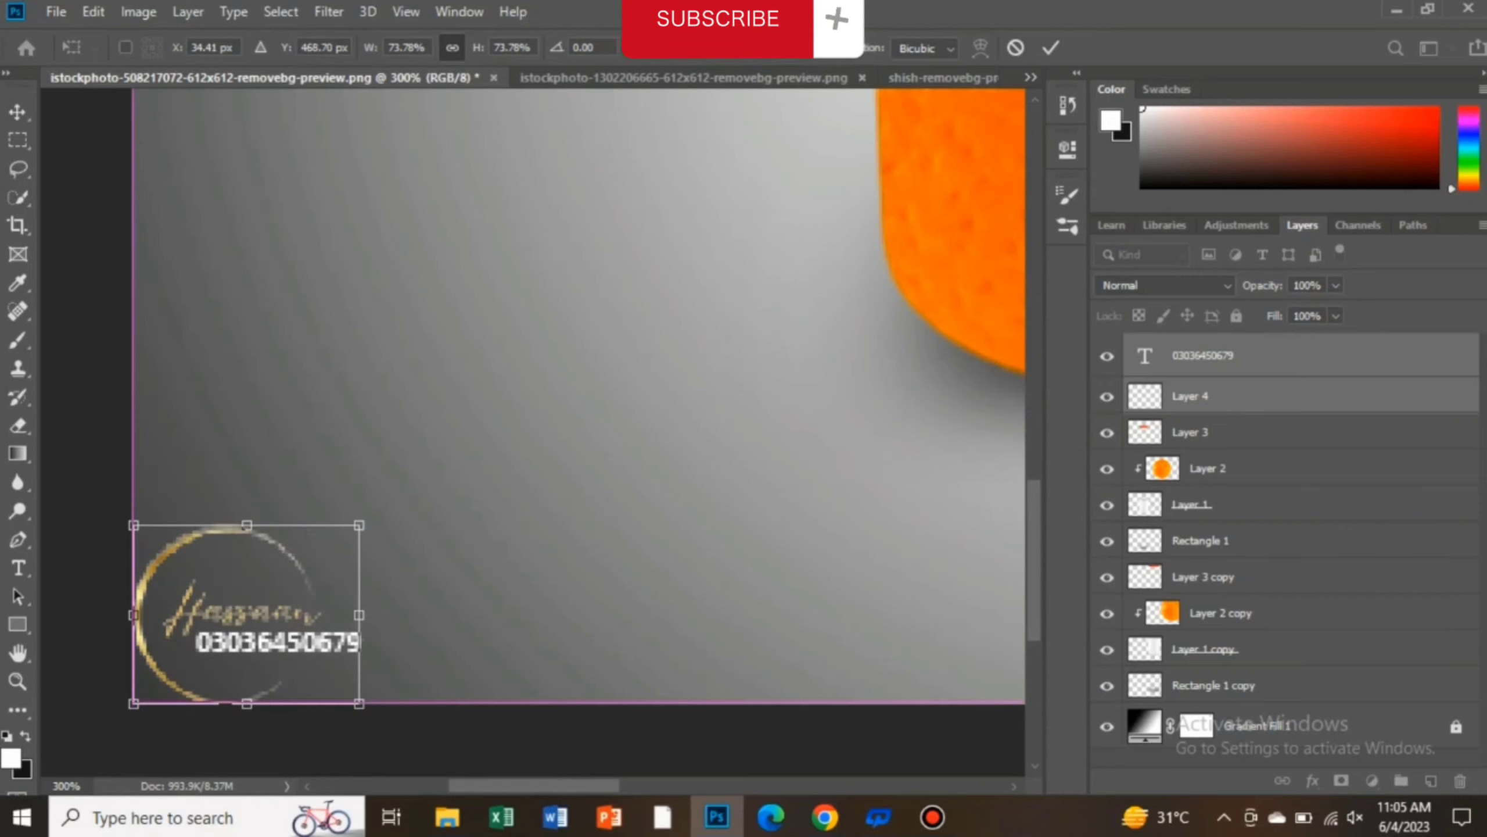
Step: Fine-tune and apply the logo's size and position, then select all artwork layers at 100% view
key(ctrl+minus)
key(ctrl+minus)
key(ctrl+minus)
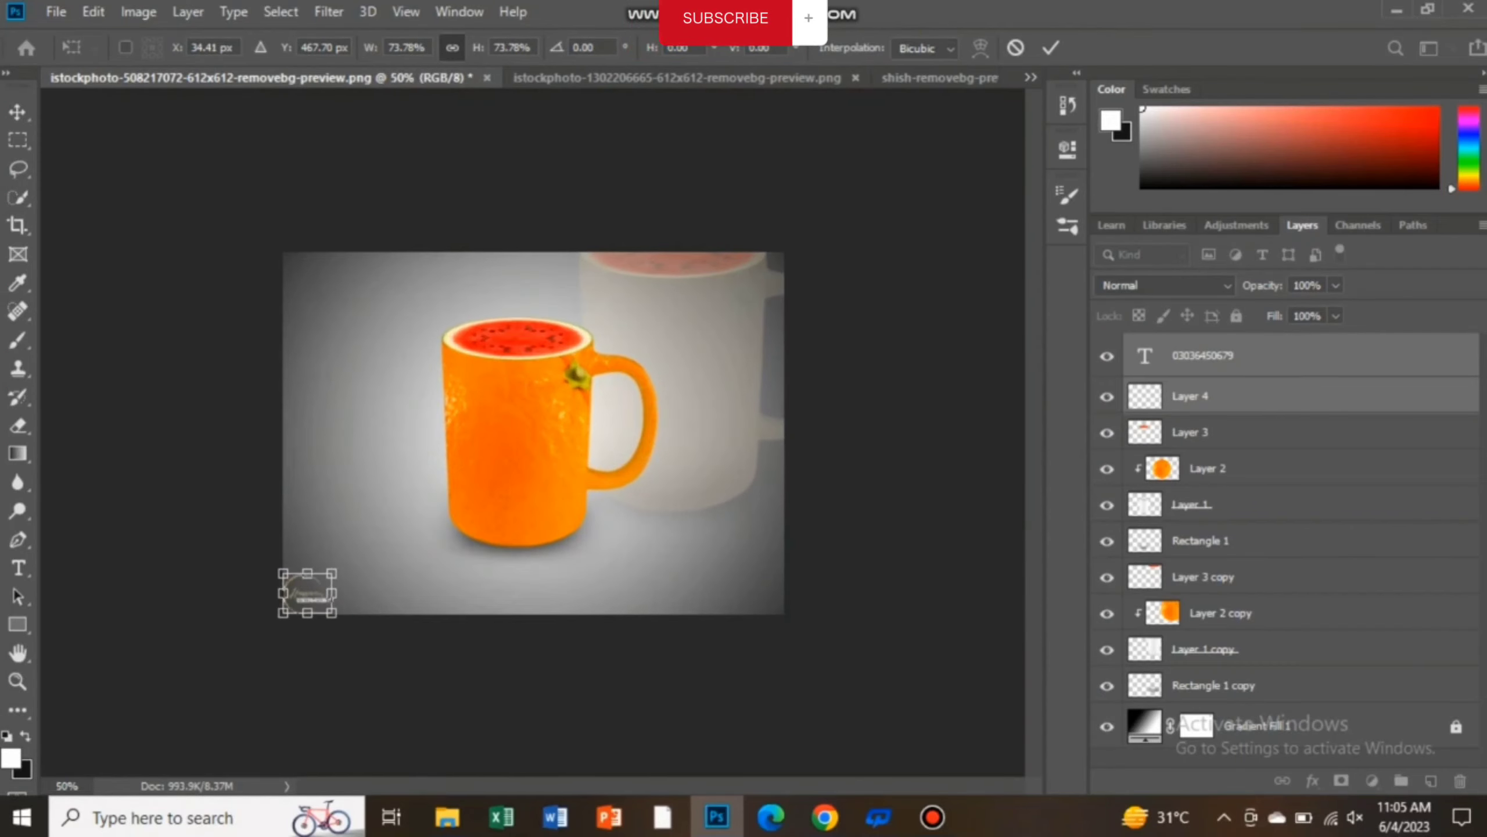
drag(332, 573, 326, 578)
key(Return)
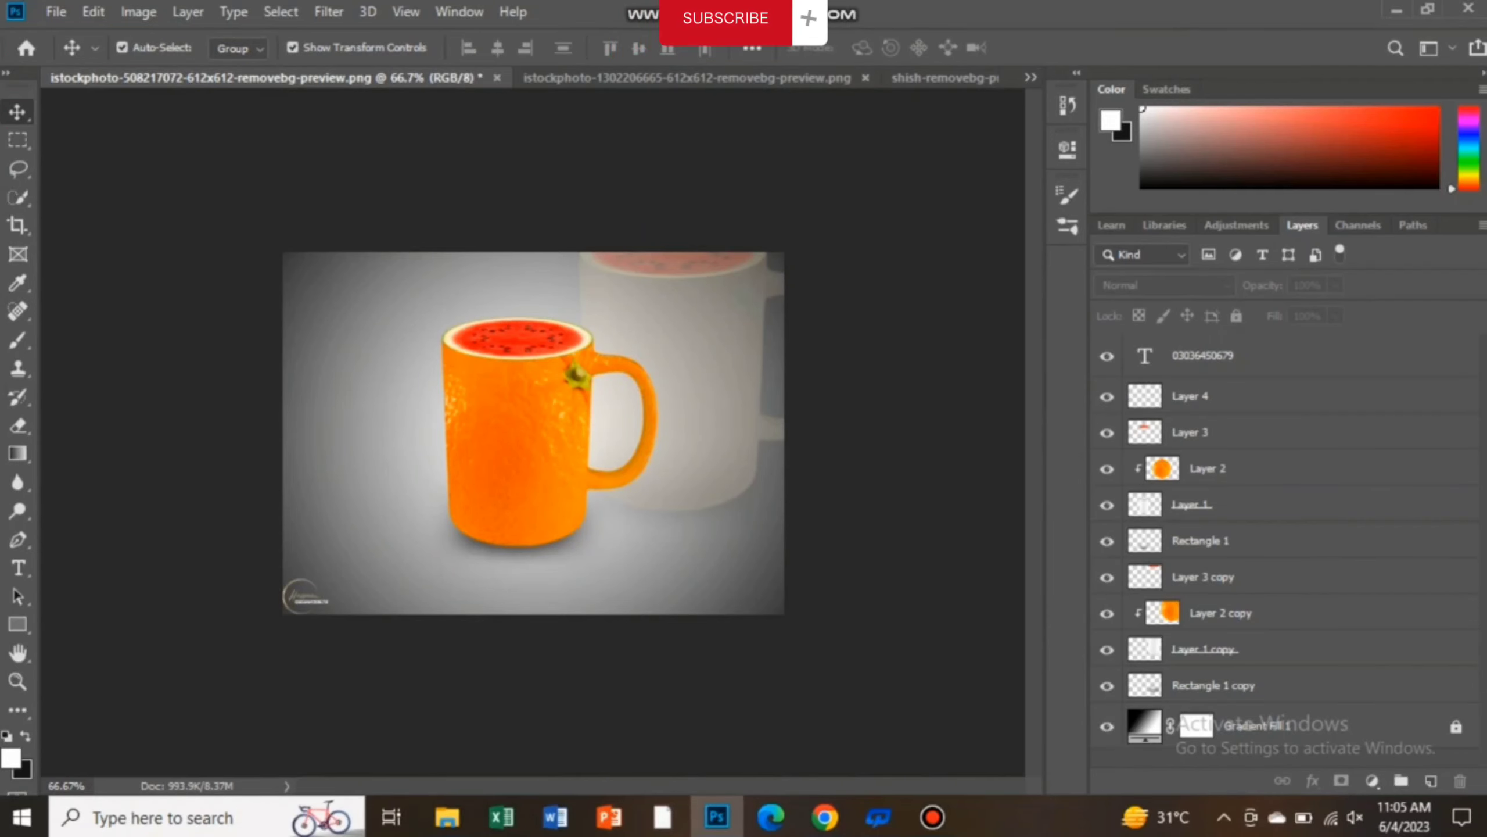
key(ctrl+plus)
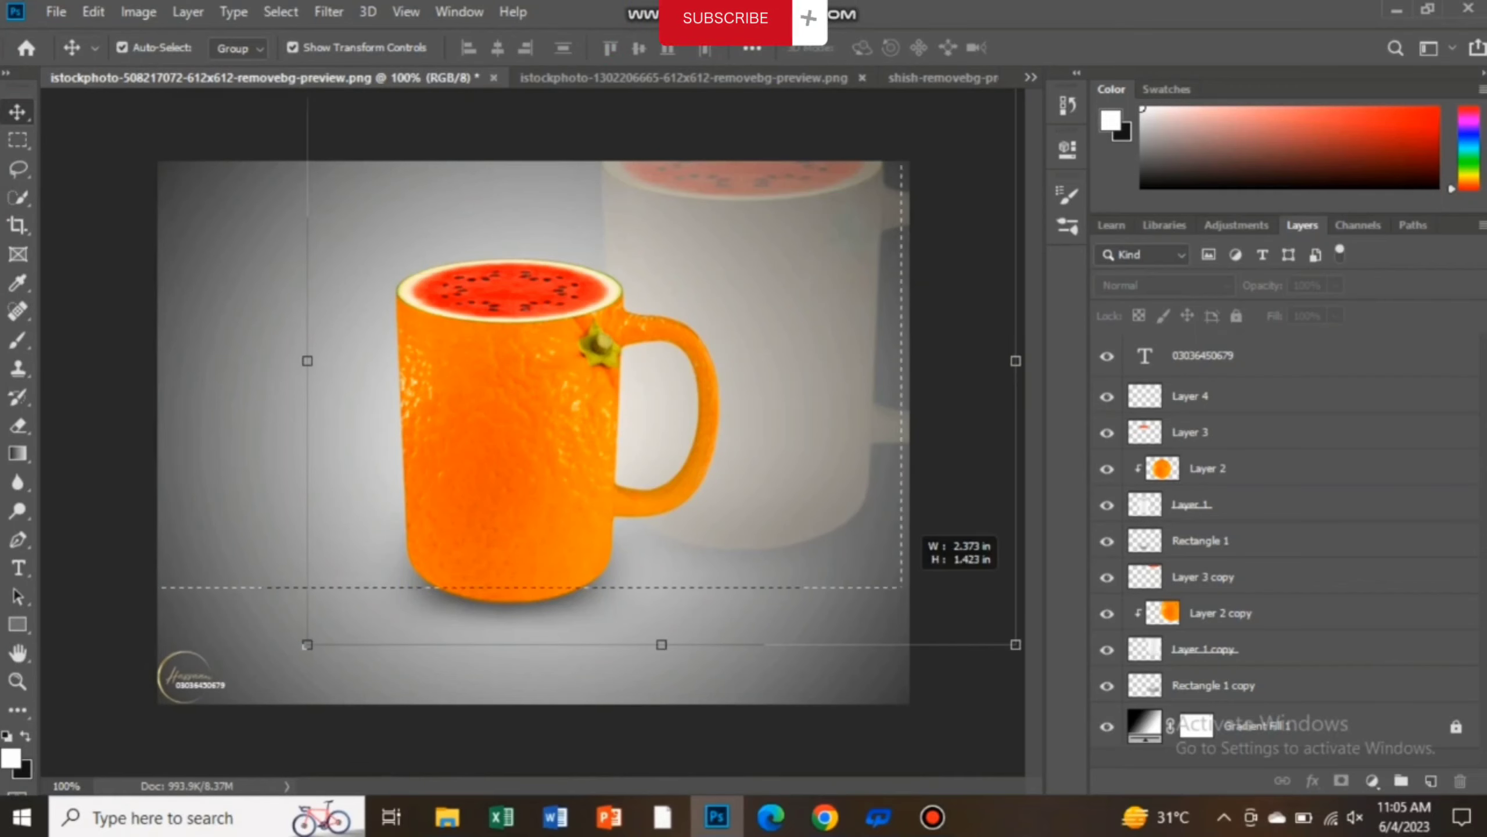
drag(161, 85, 919, 534)
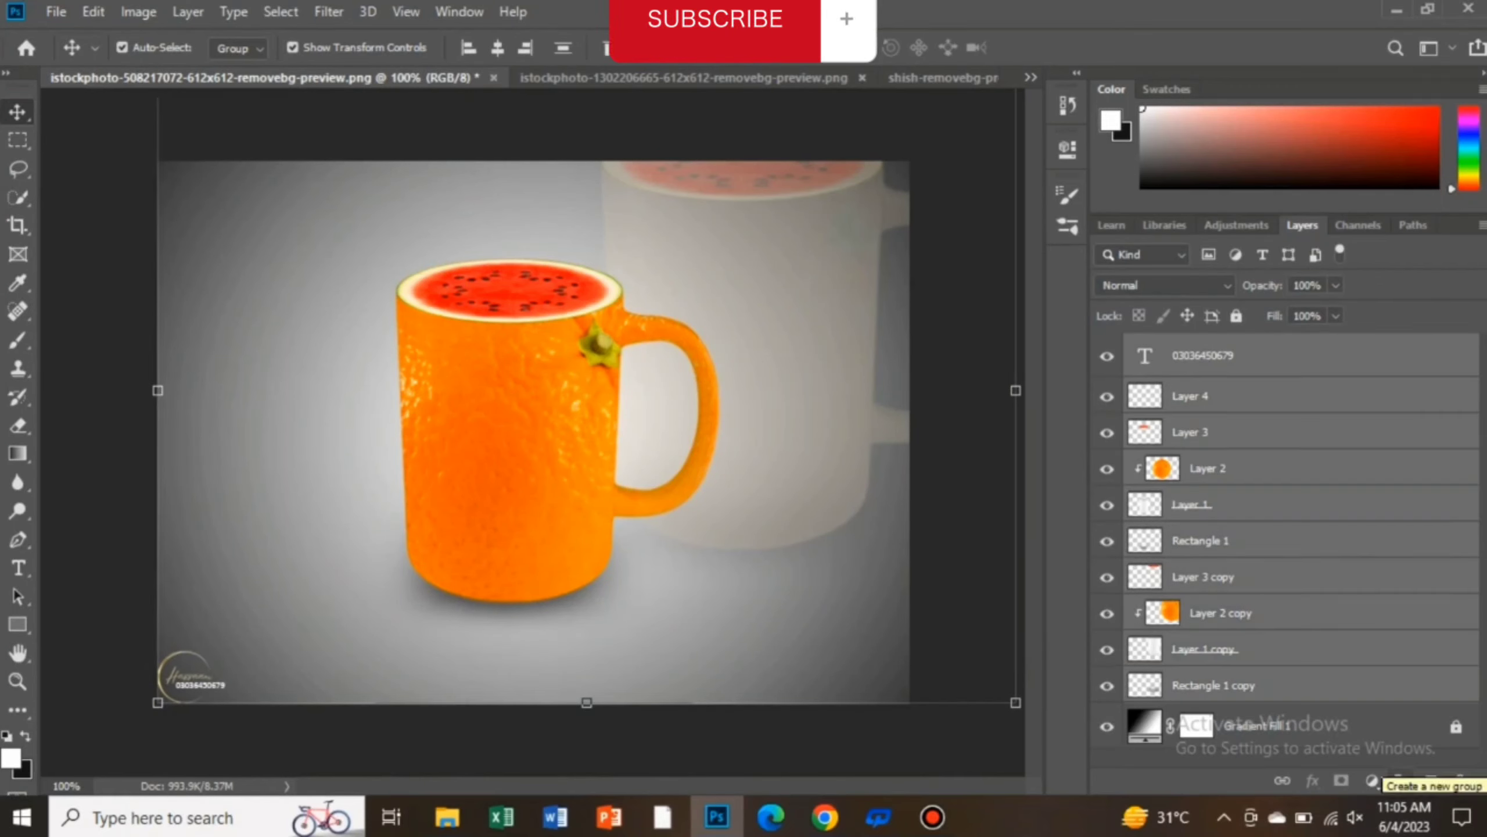
Step: Group the selected mug and logo layers into Group 1 above Gradient Fill 1
click(1401, 780)
key(ctrl+t)
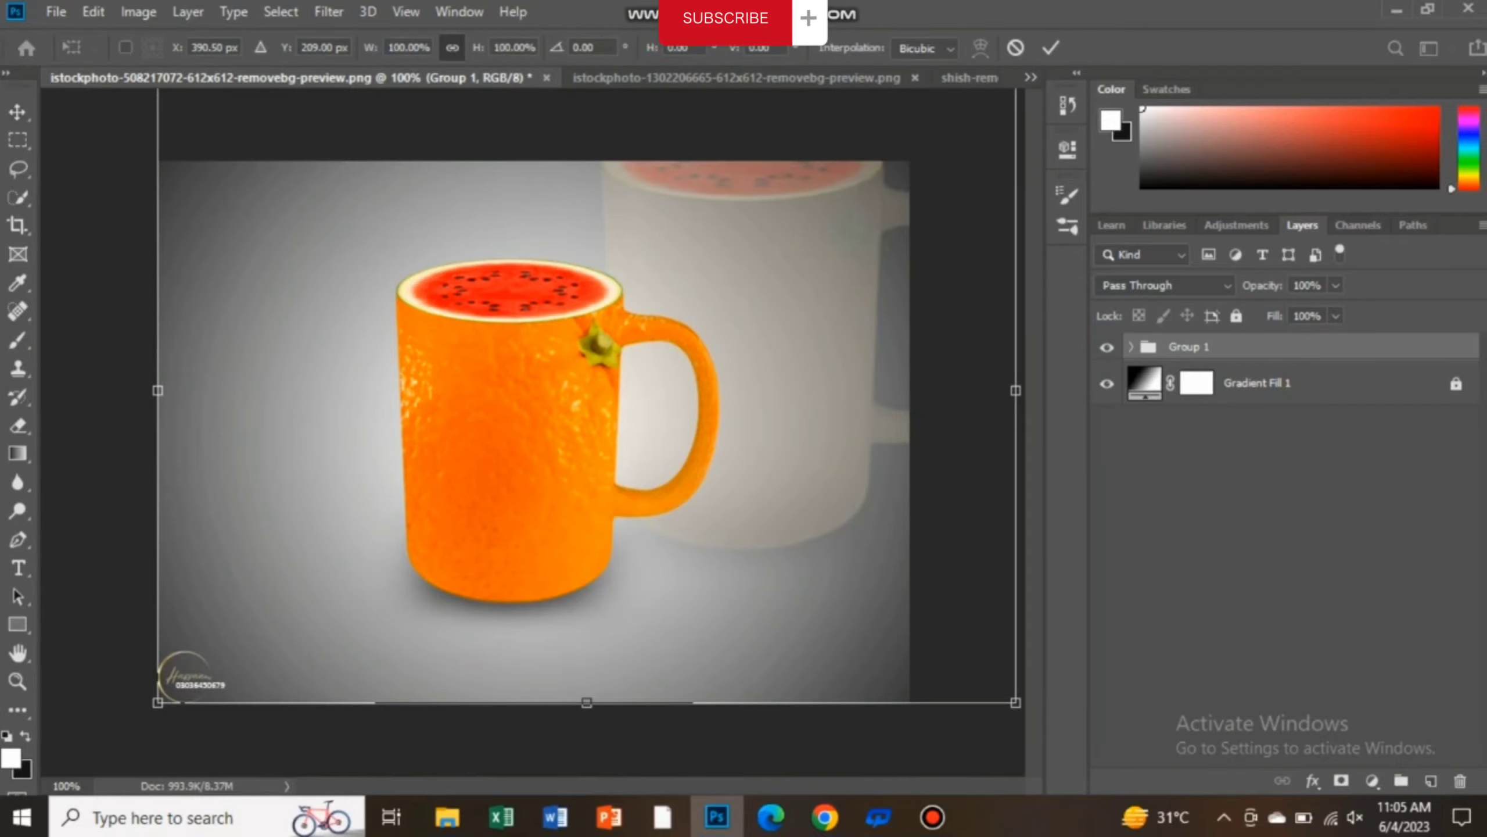
key(Return)
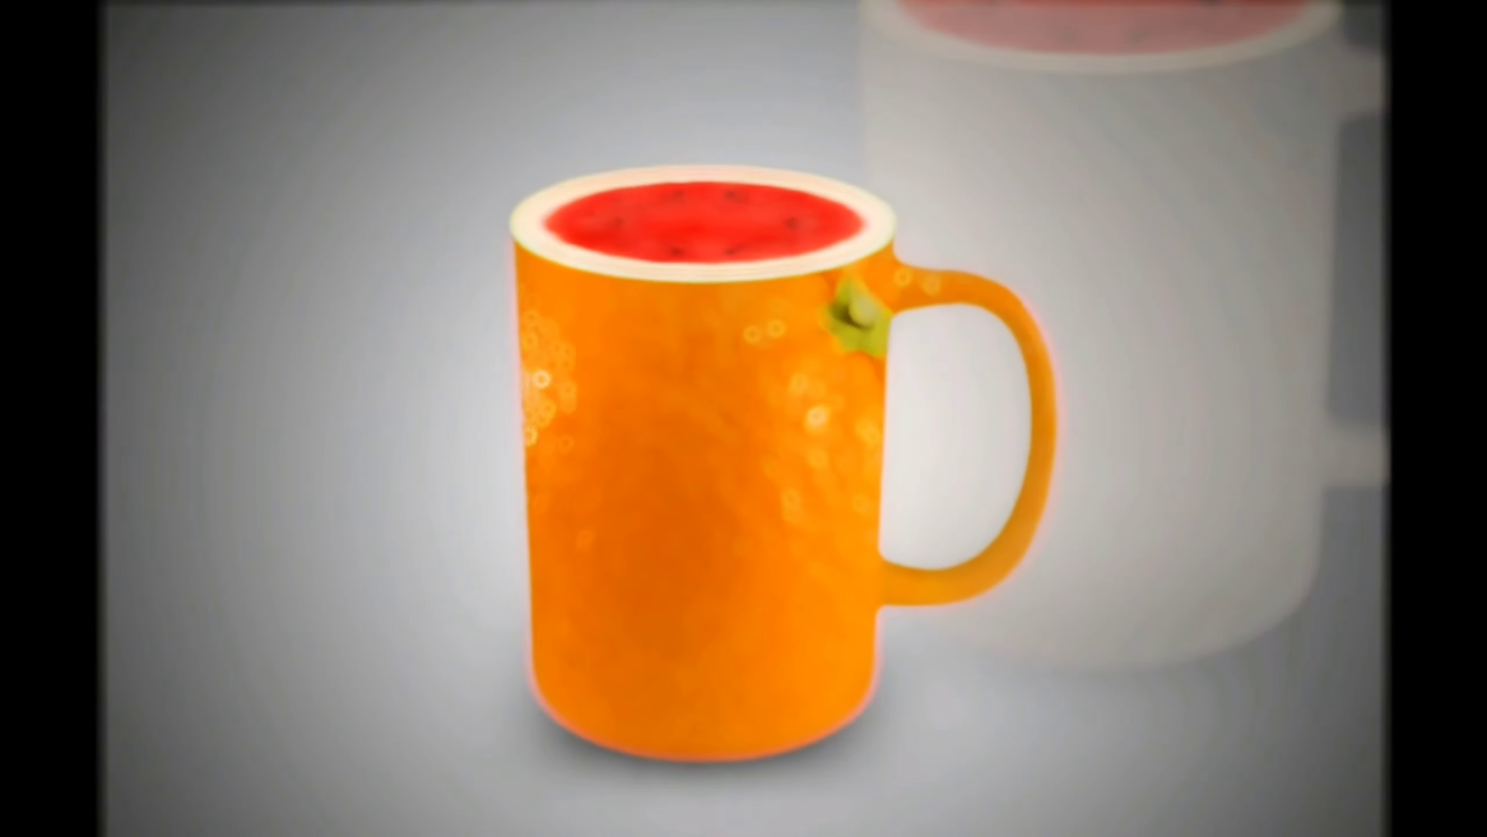